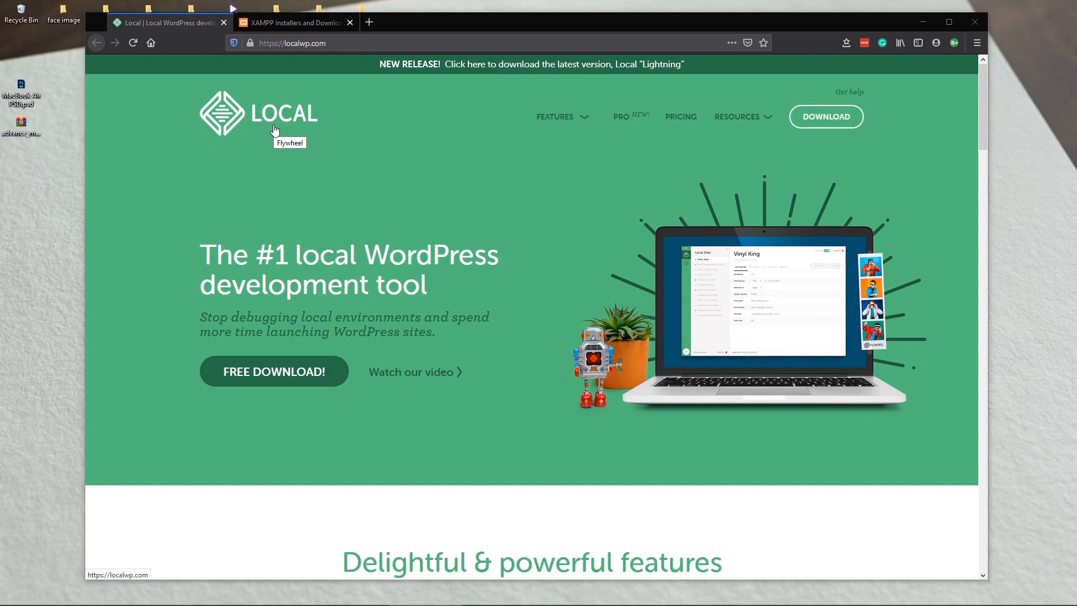
# Step: Browse to the XAMPP download section on apachefriends.org
pyautogui.click(284, 25)
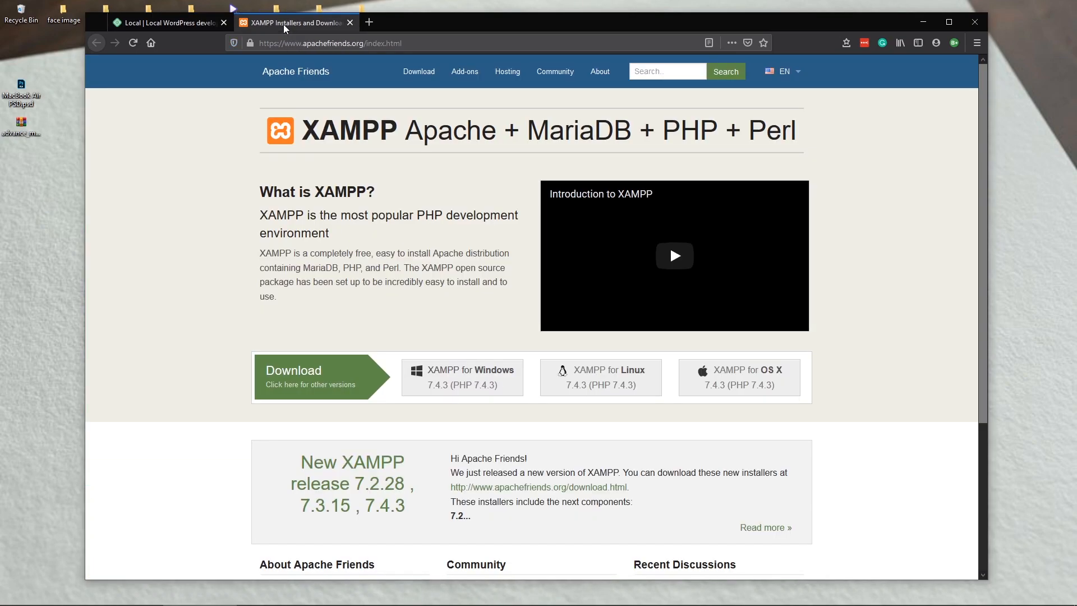
pyautogui.click(188, 30)
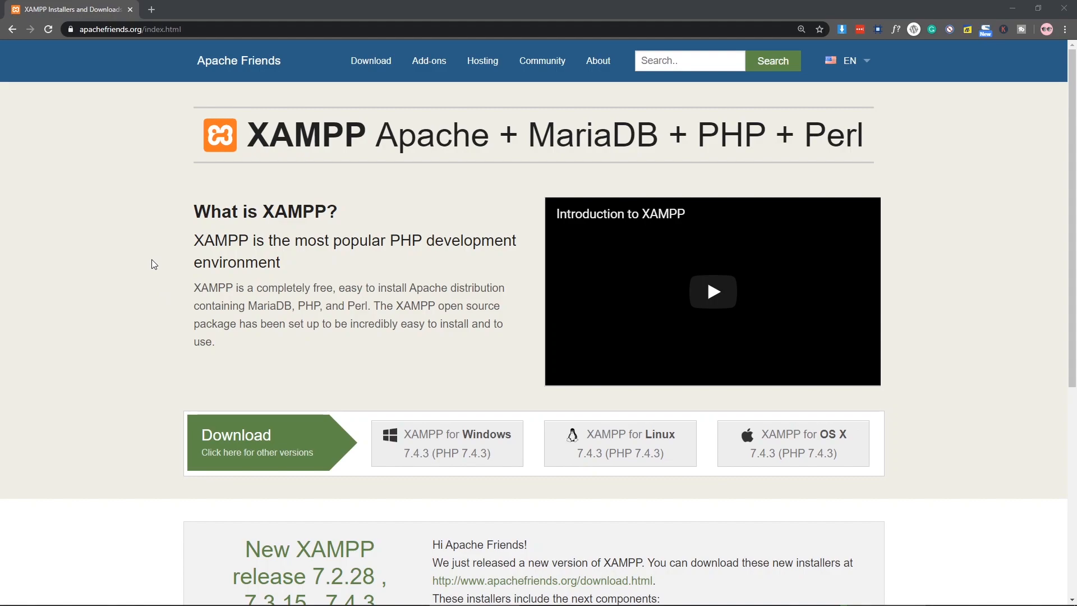
pyautogui.click(231, 30)
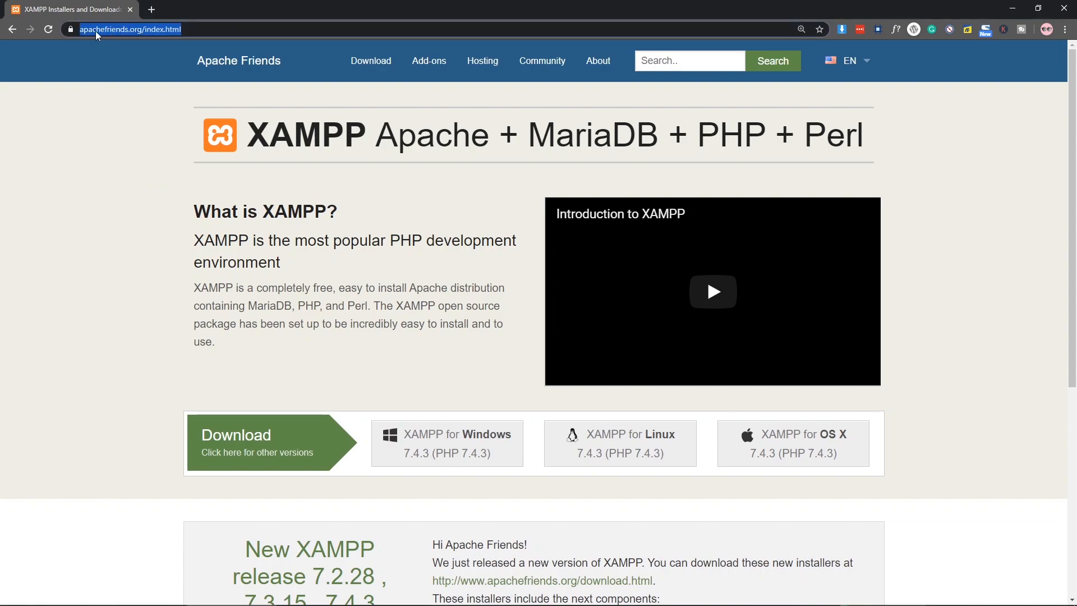
pyautogui.click(137, 67)
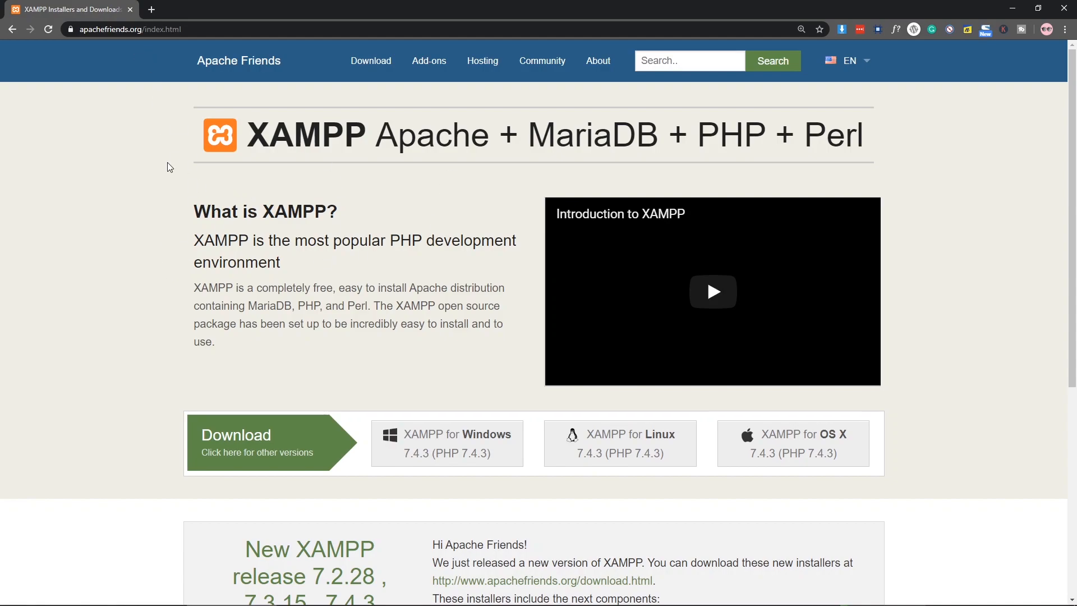
pyautogui.scroll(-2, 302, 182)
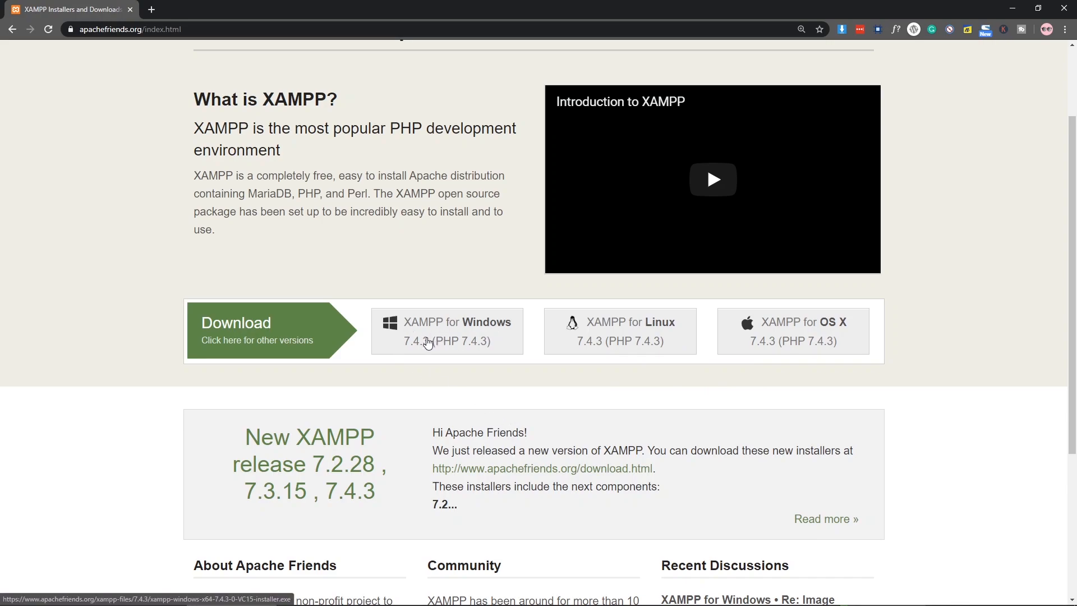
# Step: Download the 149 MB XAMPP for Windows installer and select it on the desktop
pyautogui.click(475, 344)
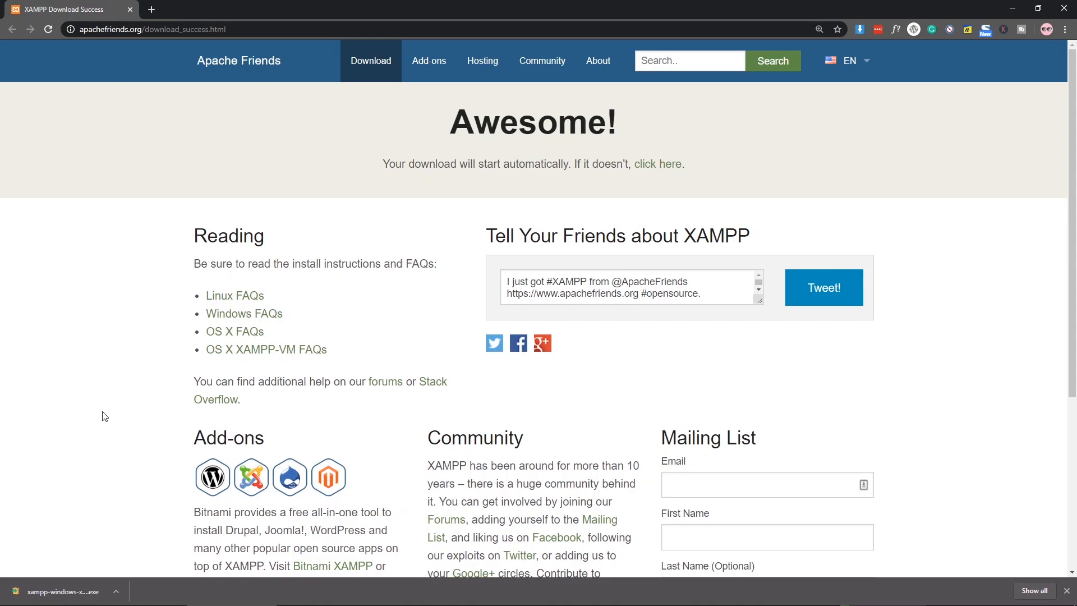
pyautogui.click(117, 596)
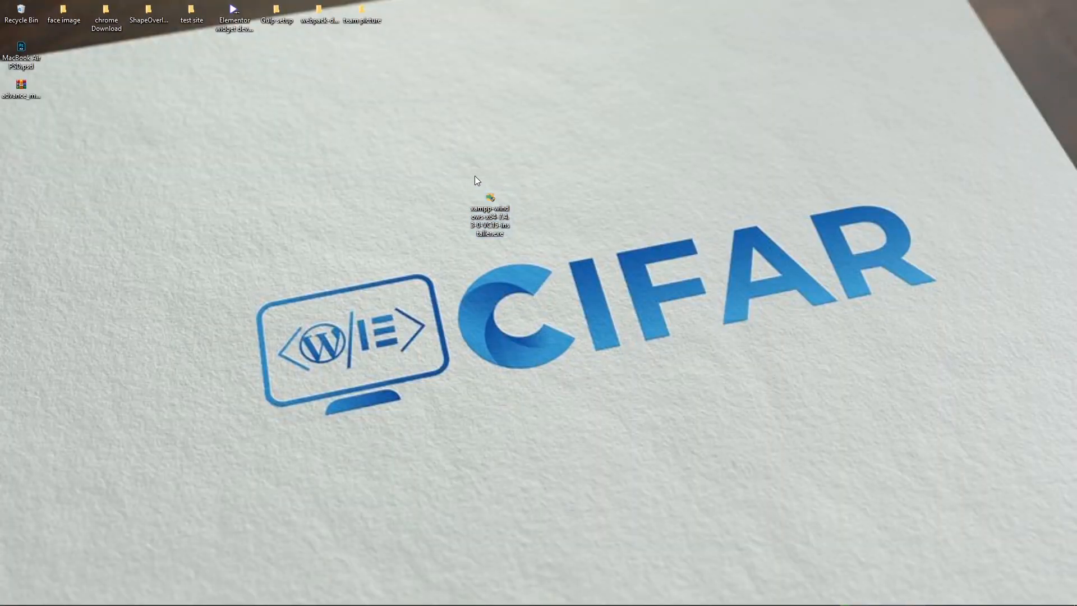
pyautogui.moveTo(474, 180); pyautogui.dragTo(535, 255)
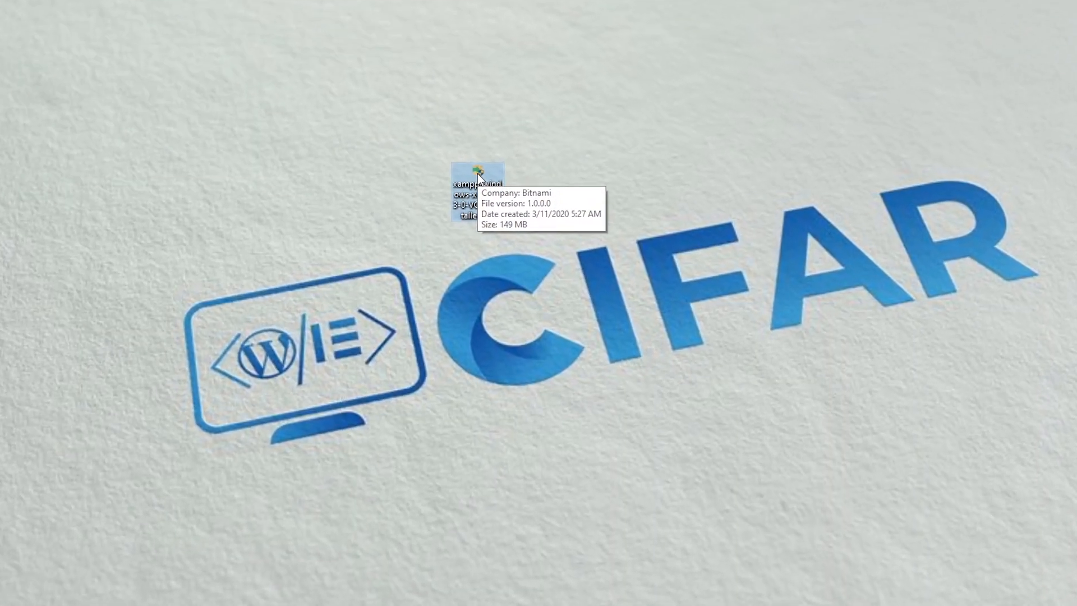
# Step: Launch the XAMPP installer, keep all components and C:\xampp, and continue past the Bitnami page
pyautogui.doubleClick(475, 169)
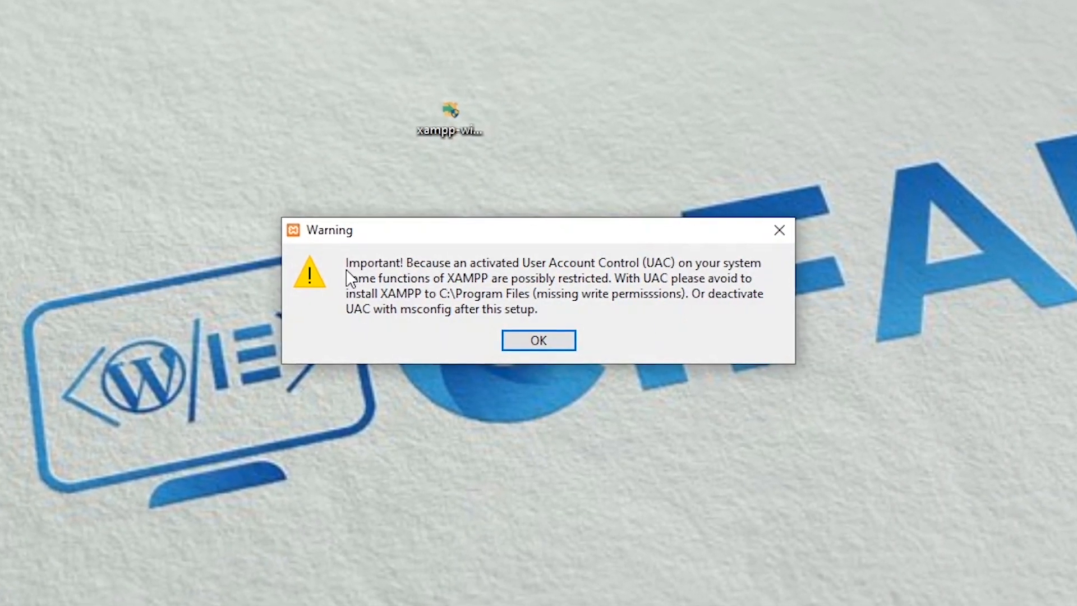
pyautogui.click(539, 349)
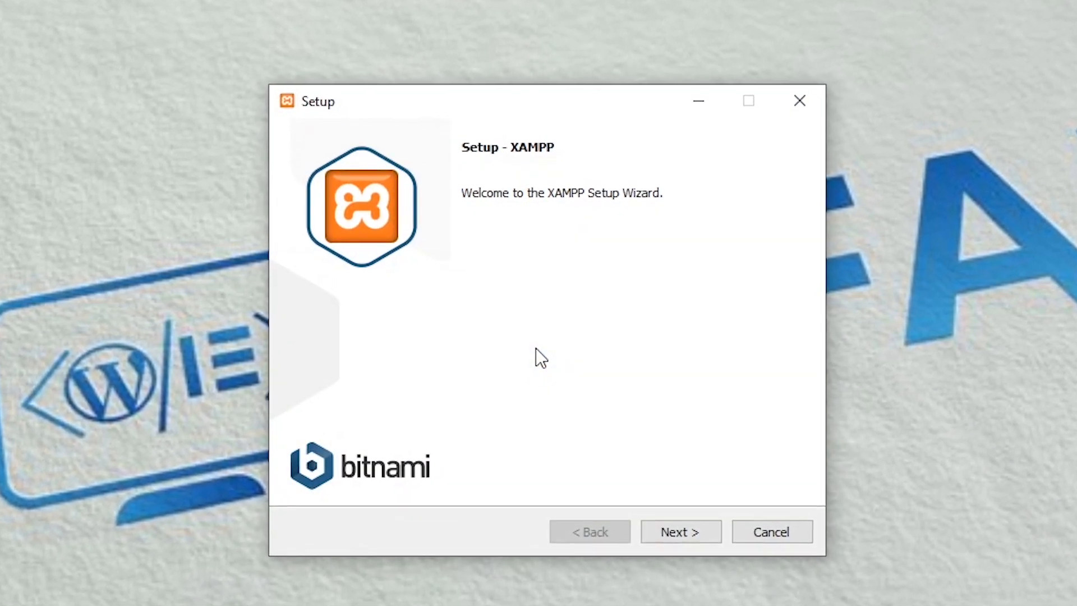
pyautogui.click(694, 541)
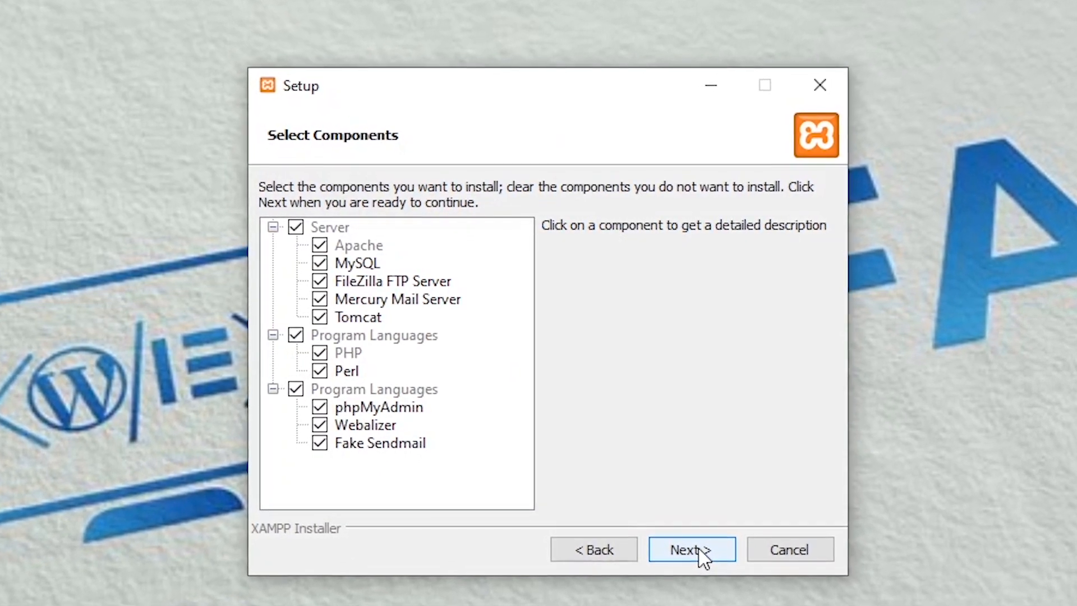
pyautogui.click(700, 554)
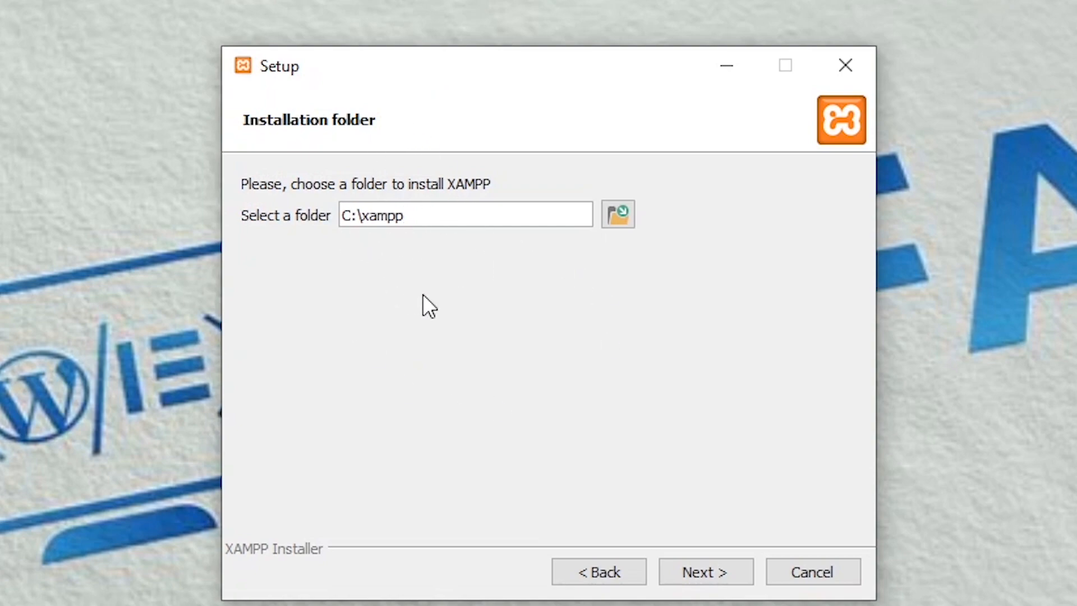
pyautogui.click(728, 578)
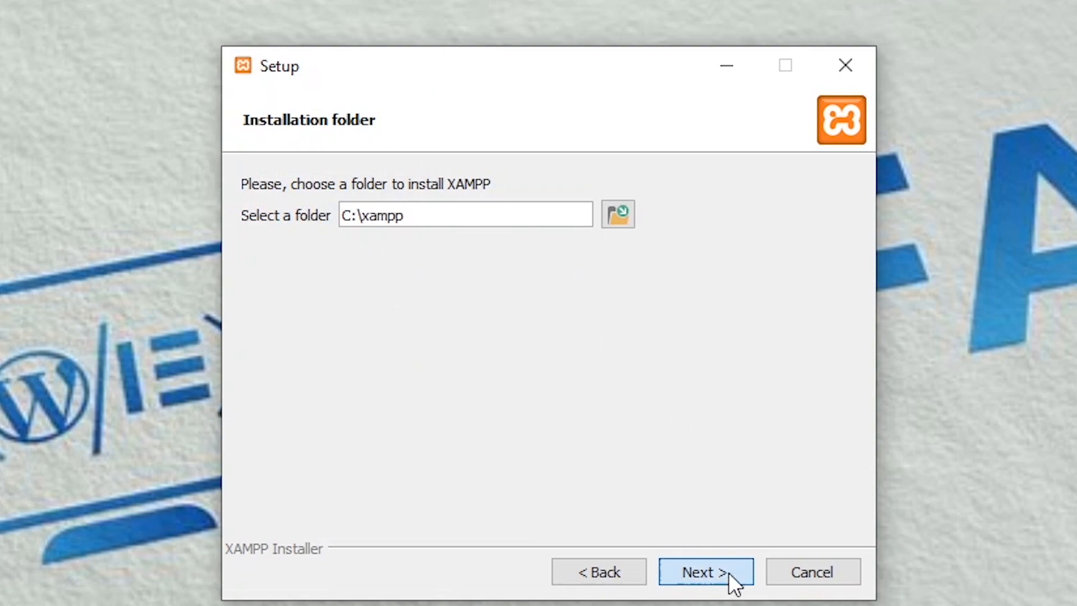
pyautogui.click(718, 570)
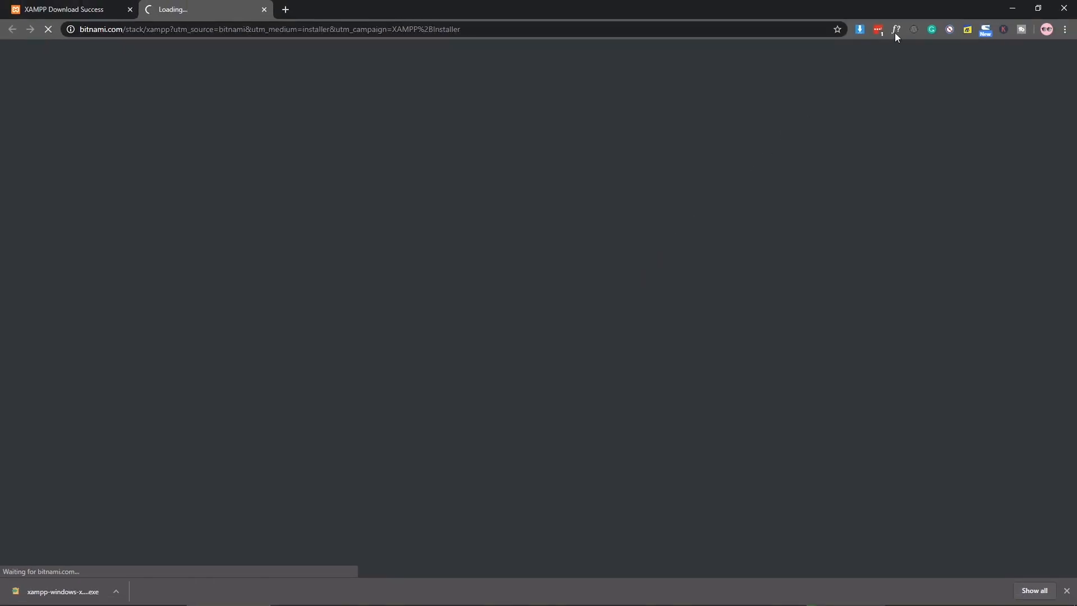
# Step: Install XAMPP and finish setup with the Control Panel set to start
pyautogui.click(1006, 9)
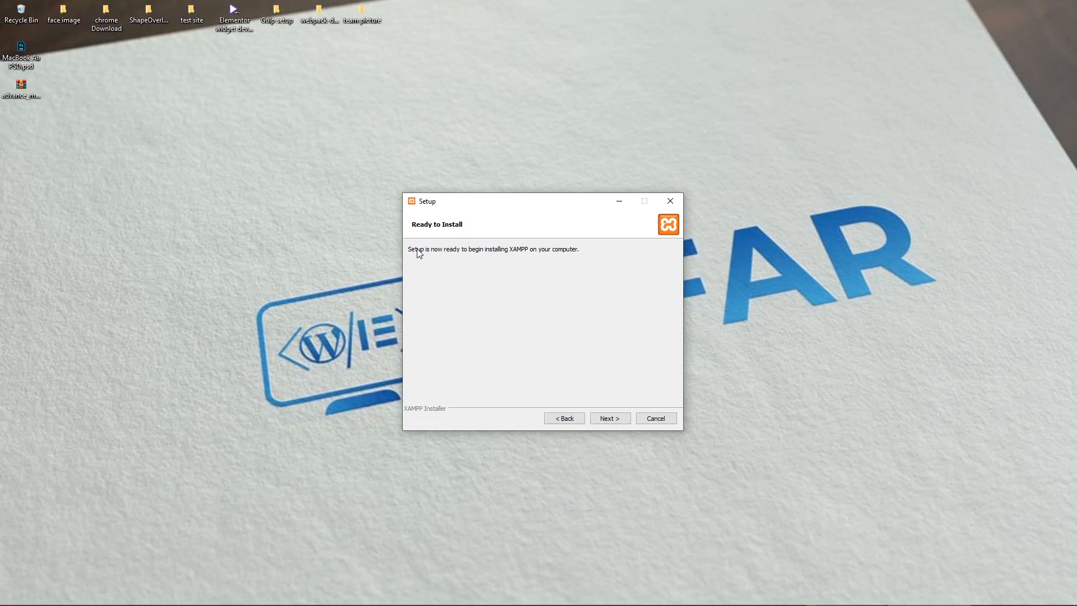
pyautogui.click(613, 422)
pyautogui.moveTo(677, 602)
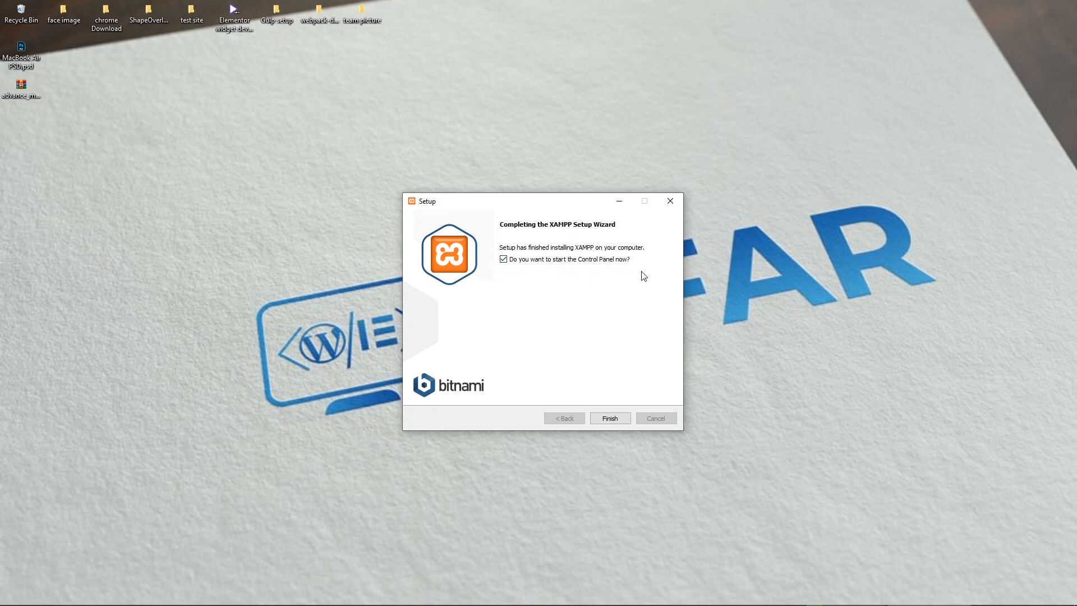
pyautogui.click(503, 260)
pyautogui.click(610, 418)
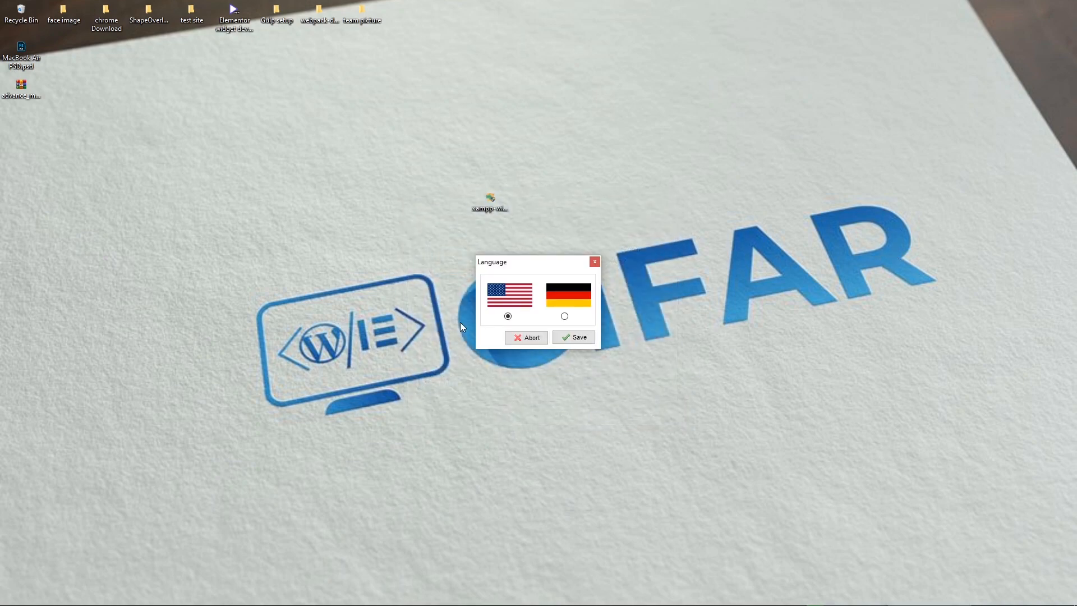
# Step: Save English as the Control Panel language, then minimize XAMPP Control Panel v3.2.4
pyautogui.click(566, 300)
pyautogui.click(504, 297)
pyautogui.click(578, 338)
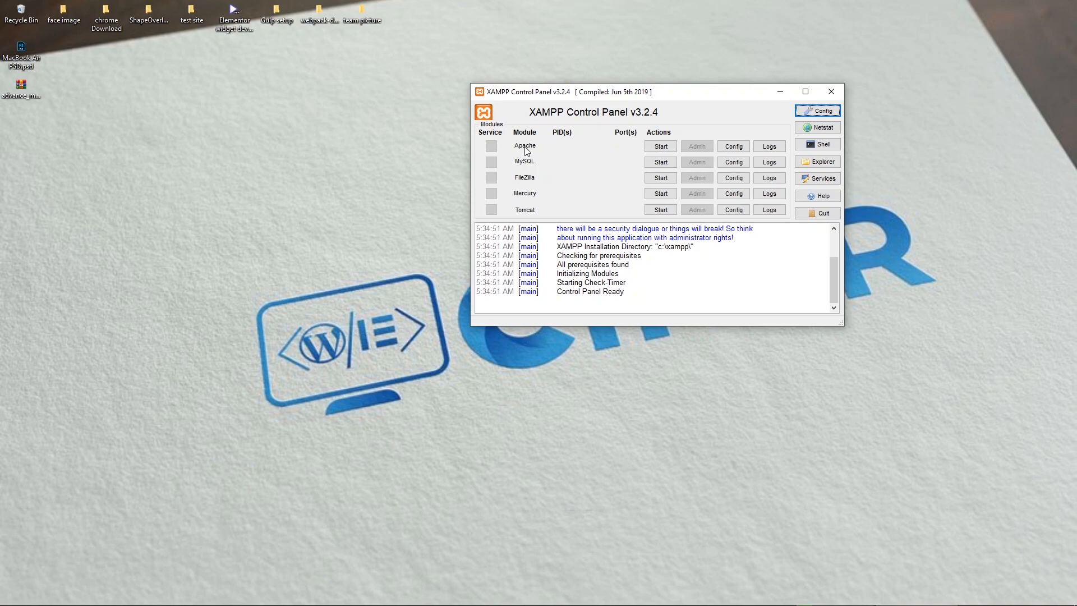
pyautogui.click(778, 91)
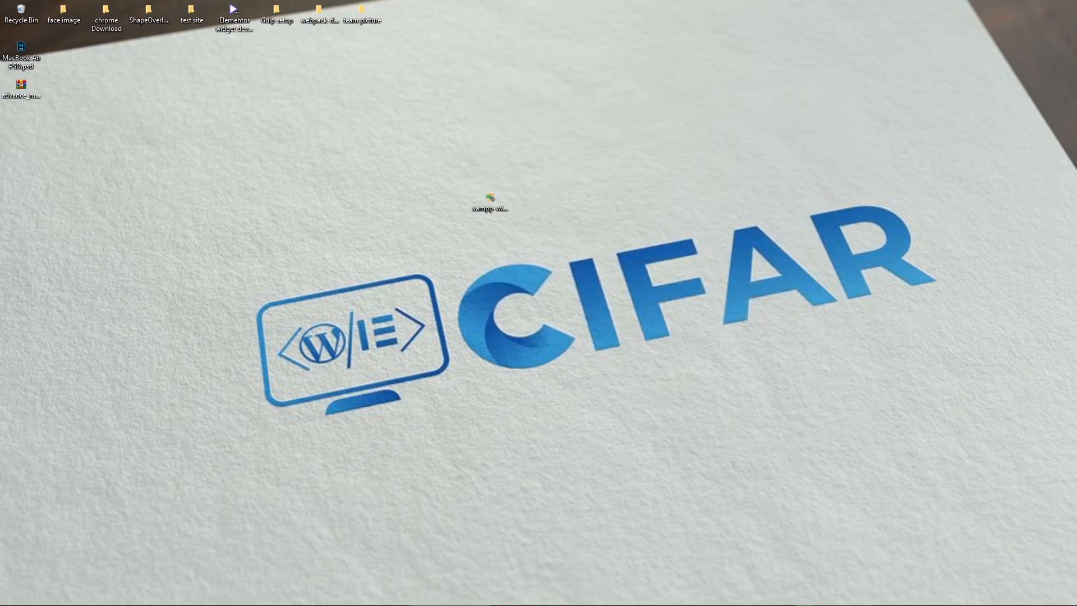
# Step: In File Explorer, go from Local Disk (C:) into xampp and then htdocs
pyautogui.moveTo(204, 599)
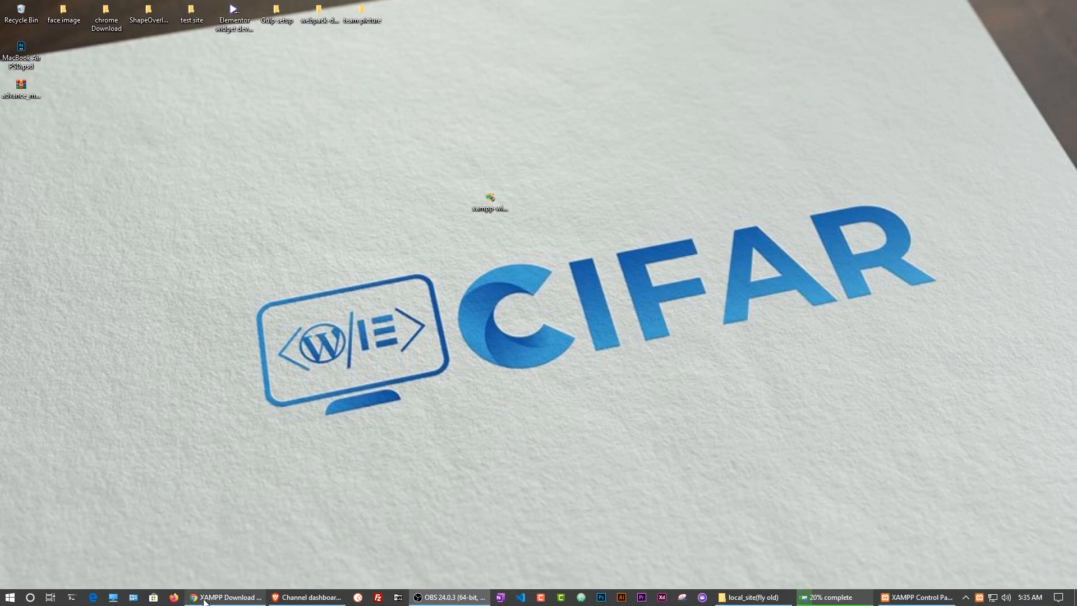
pyautogui.click(117, 598)
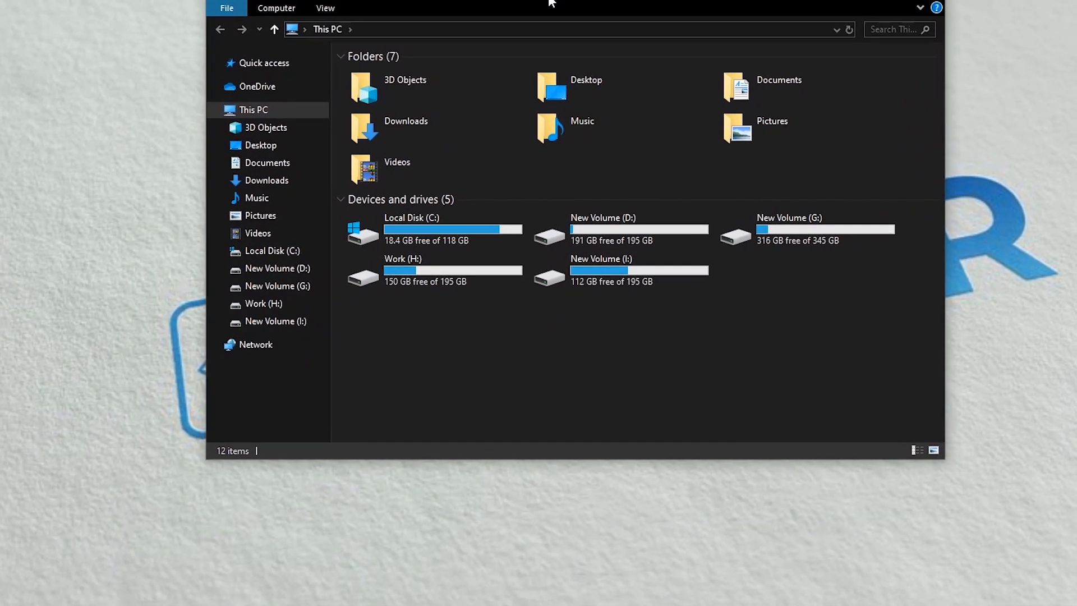
pyautogui.doubleClick(427, 230)
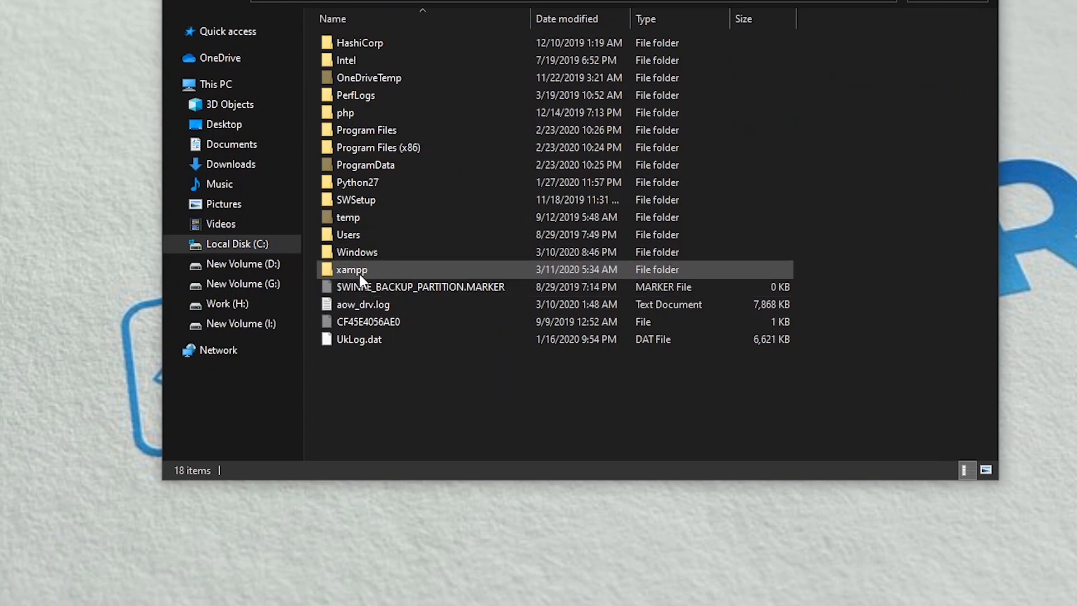
pyautogui.moveTo(346, 274)
pyautogui.doubleClick(365, 270)
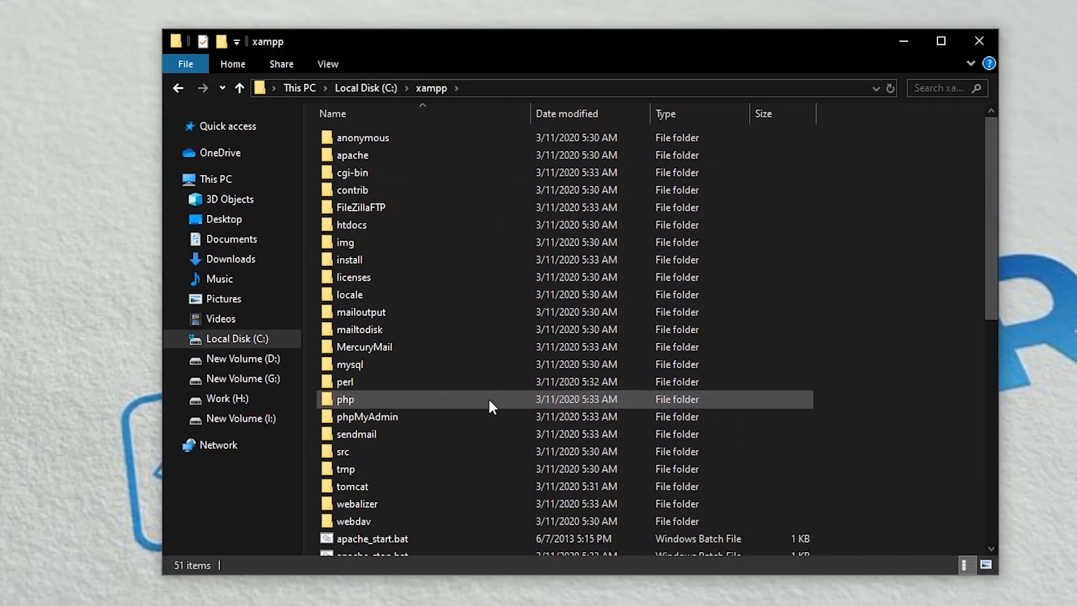
pyautogui.scroll(-1, 488, 398)
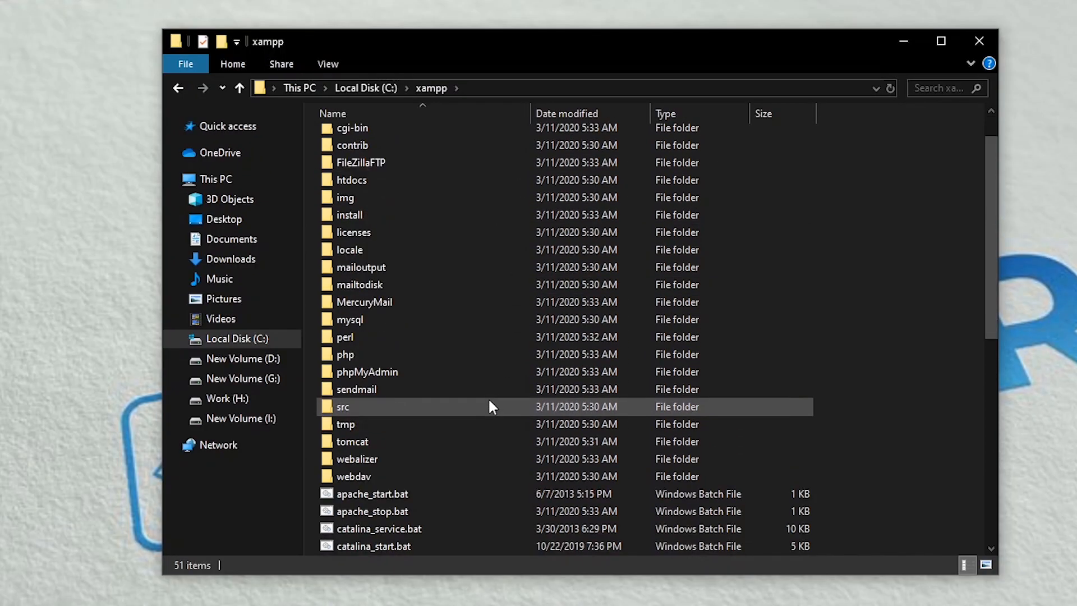
pyautogui.scroll(1, 488, 397)
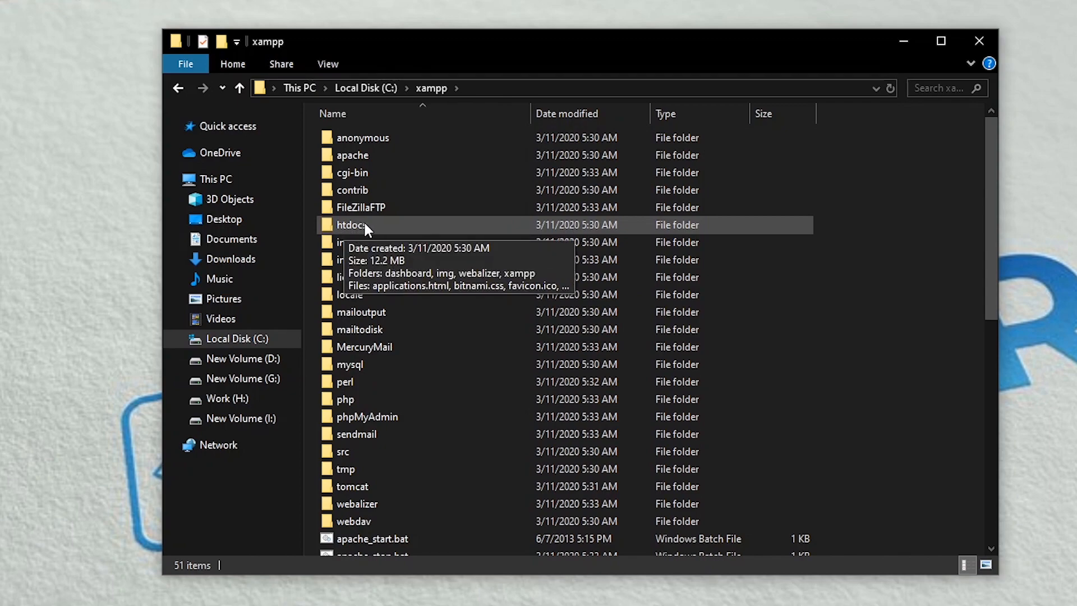
pyautogui.doubleClick(438, 226)
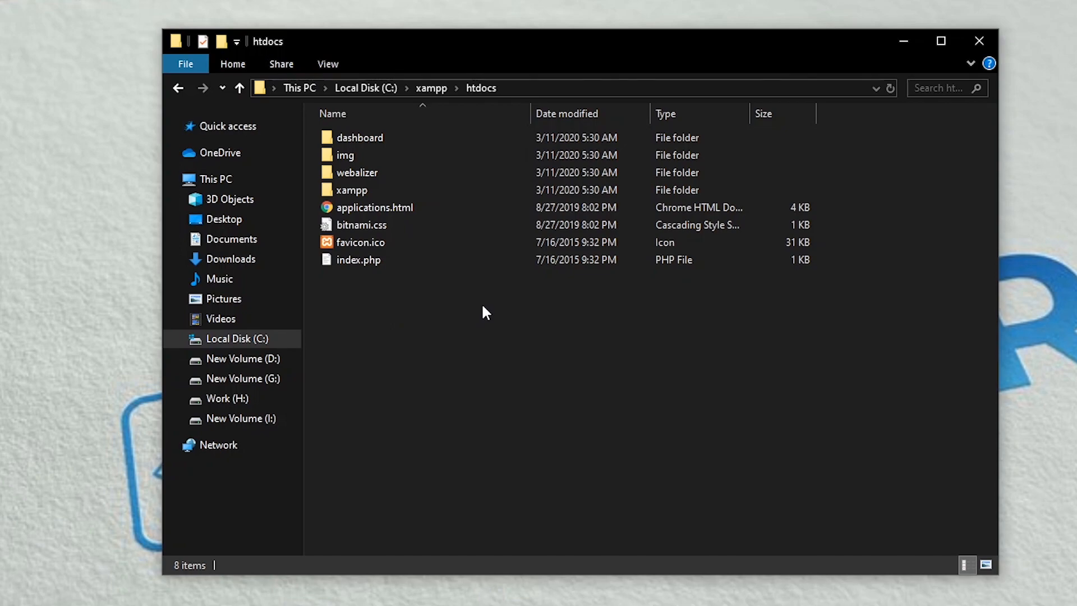
# Step: Create a new folder named firstsite in htdocs and open it
pyautogui.rightClick(529, 330)
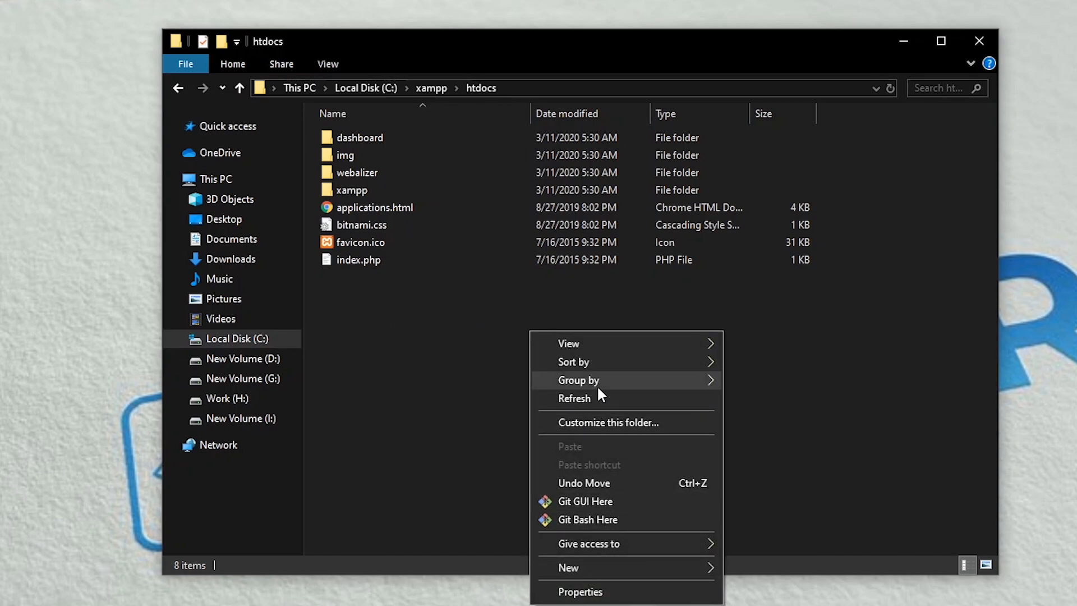
pyautogui.moveTo(613, 565)
pyautogui.click(805, 569)
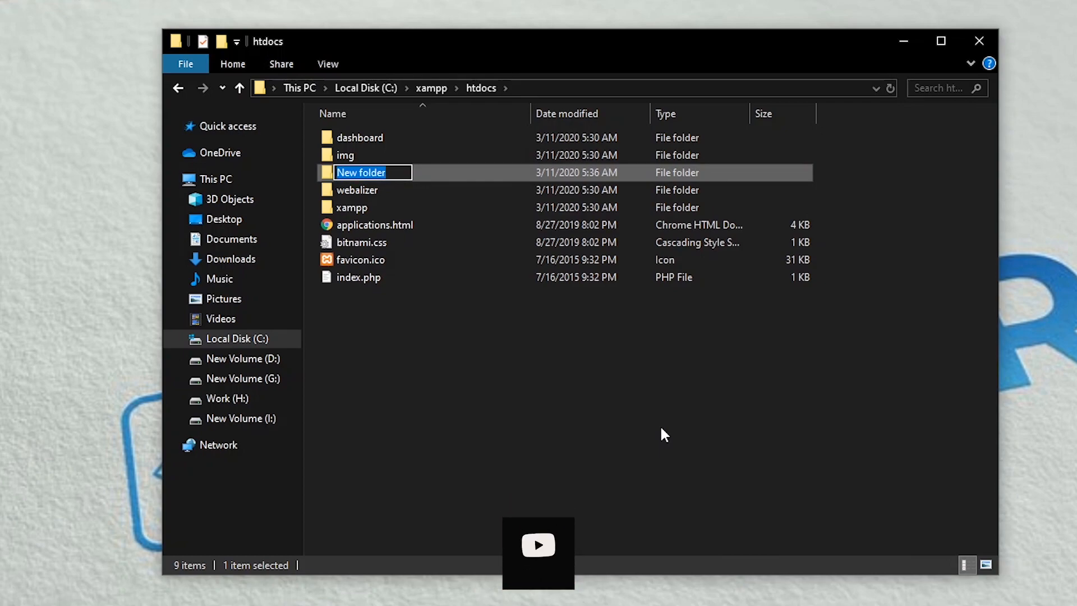
pyautogui.press('BackSpace')
pyautogui.write('firsy')
pyautogui.press('BackSpace')
pyautogui.write('tsite')
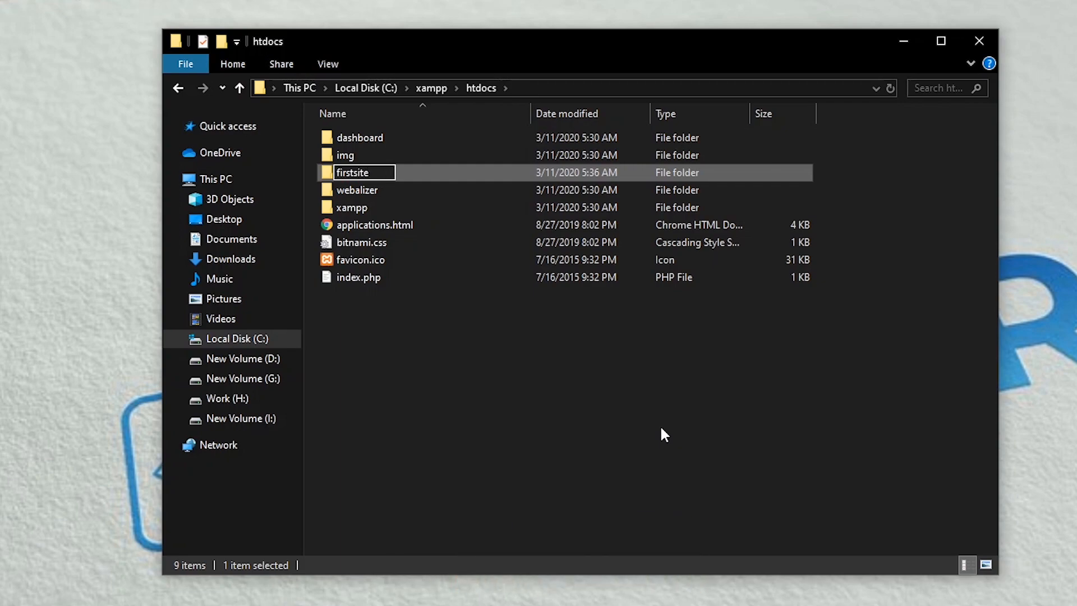
pyautogui.press('Return')
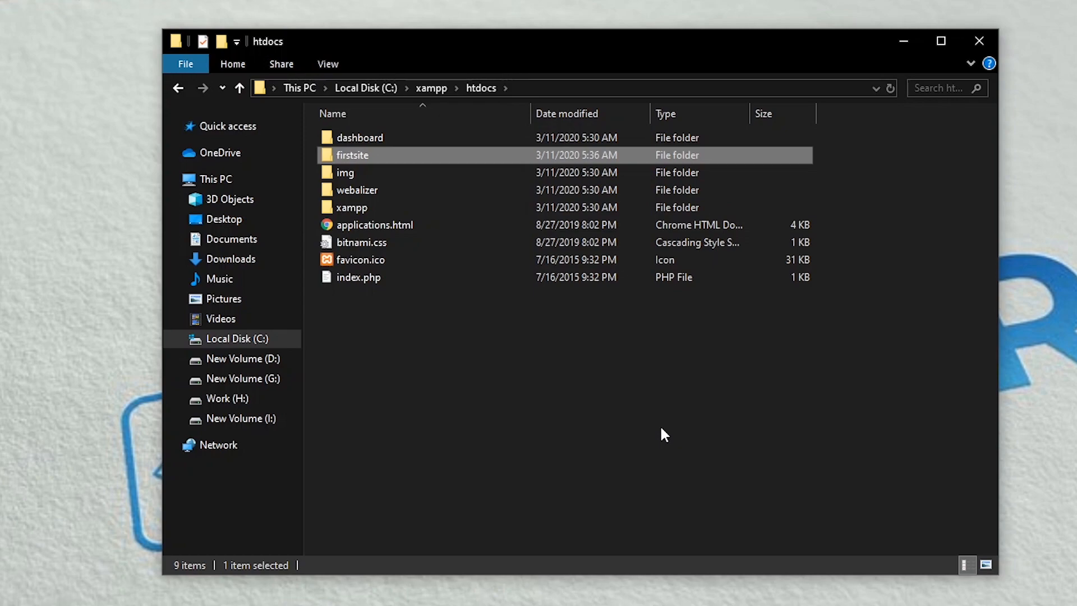
pyautogui.press('Return')
# Step: Create a new text file in firstsite and rename it to index.html, accepting the extension change
pyautogui.rightClick(508, 274)
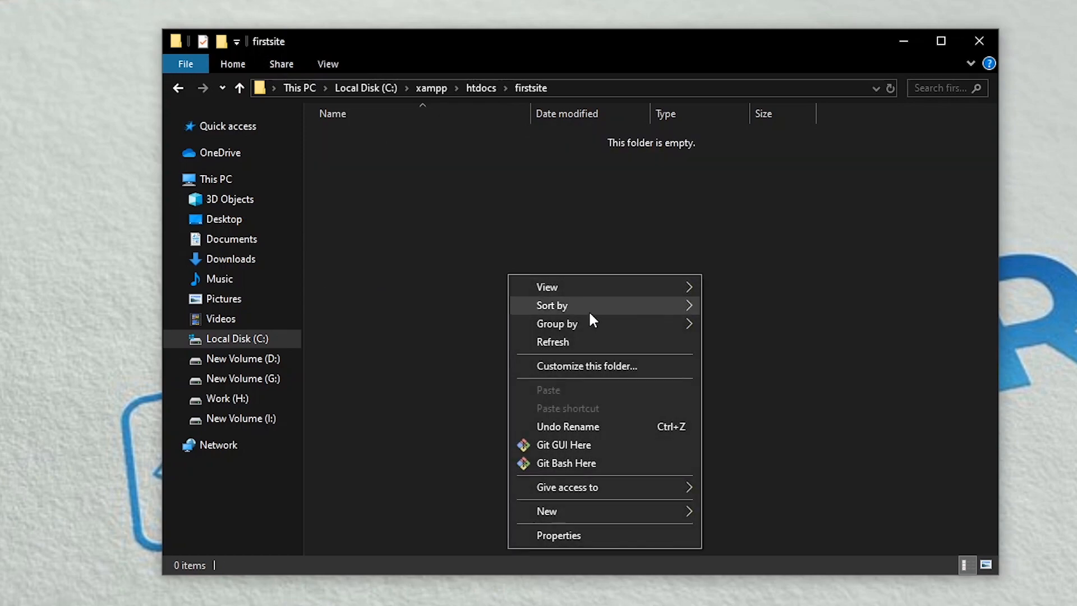
pyautogui.moveTo(613, 510)
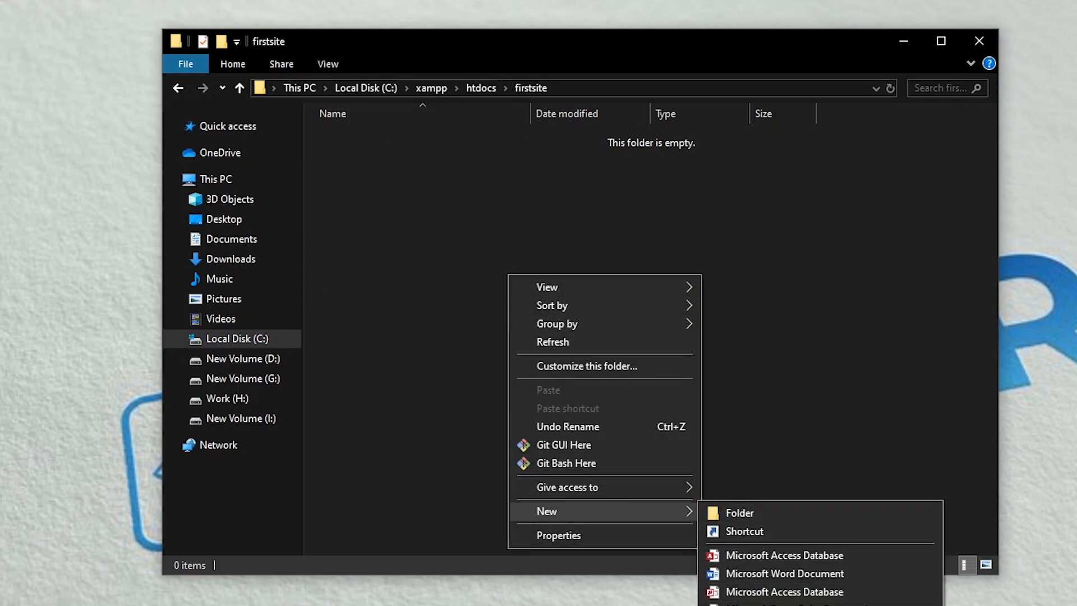
pyautogui.click(755, 605)
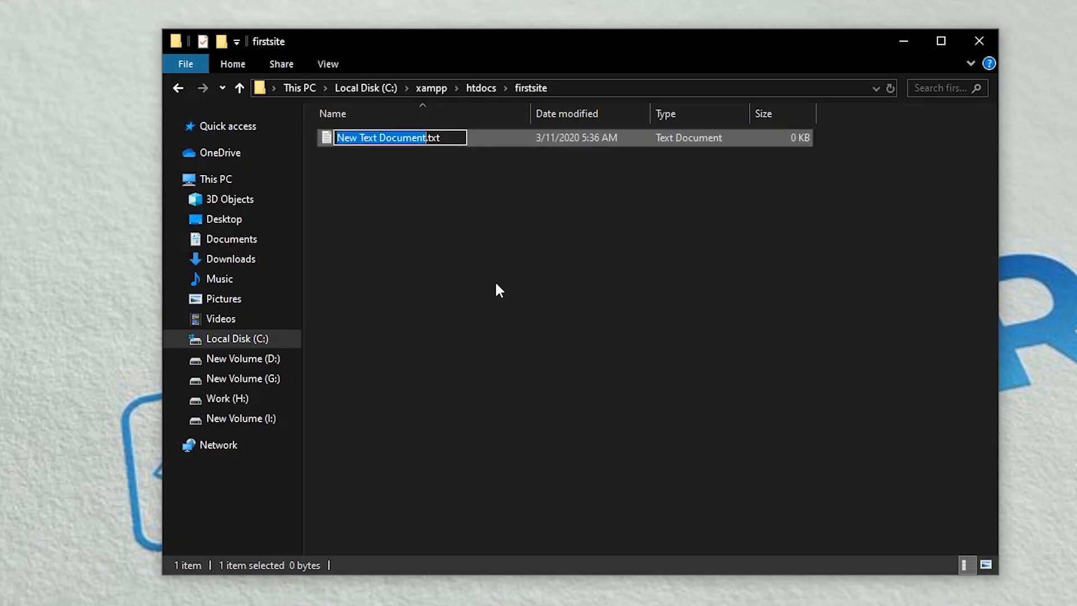
pyautogui.press('BackSpace')
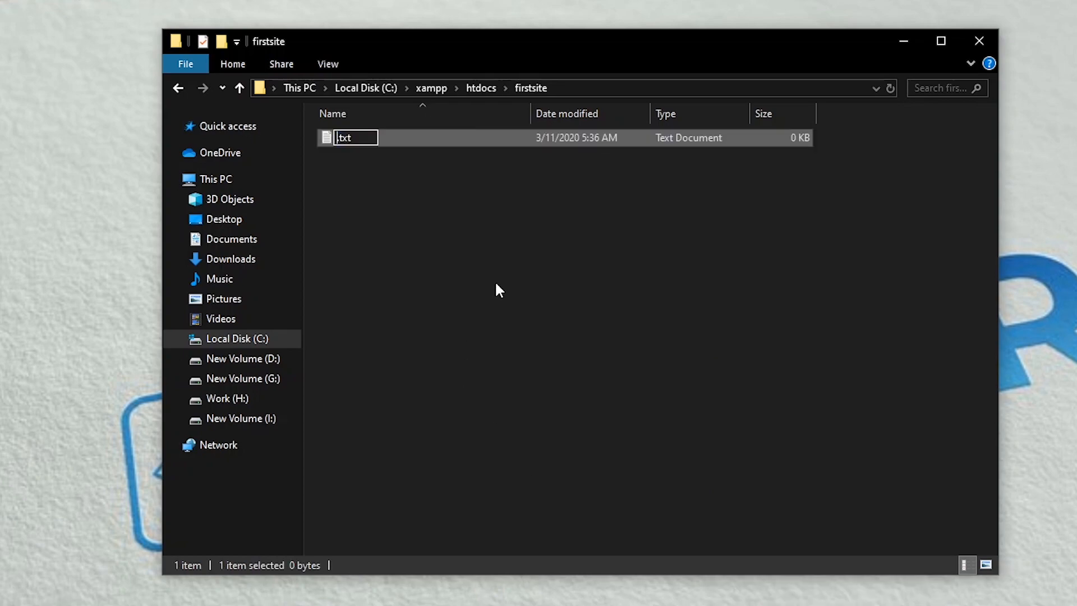
pyautogui.write('index')
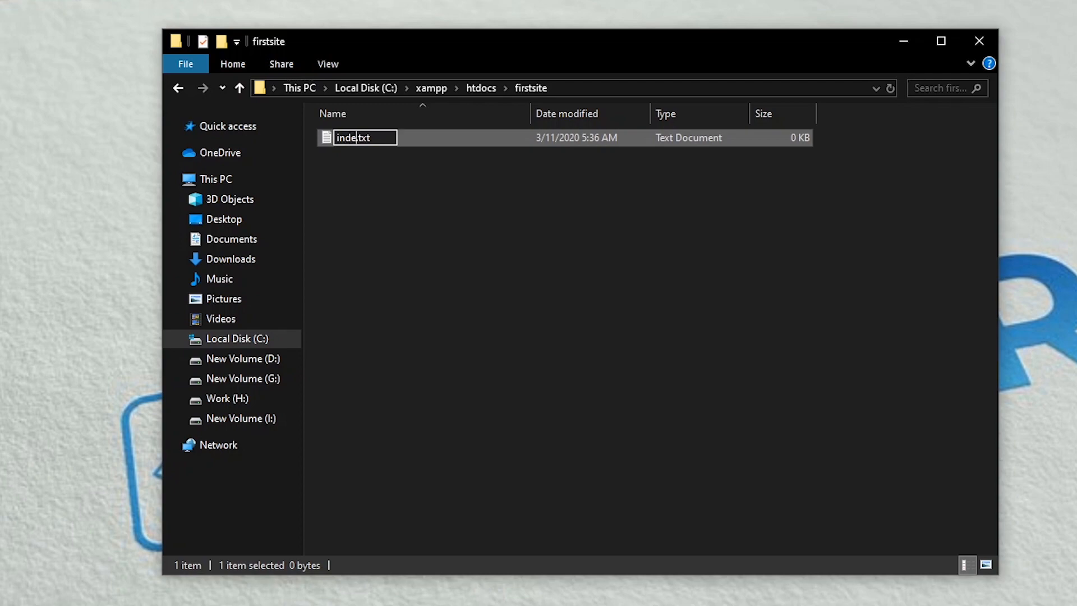
pyautogui.write('.html')
pyautogui.hotkey('shift', 'End')
pyautogui.press('Delete')
pyautogui.press('Return')
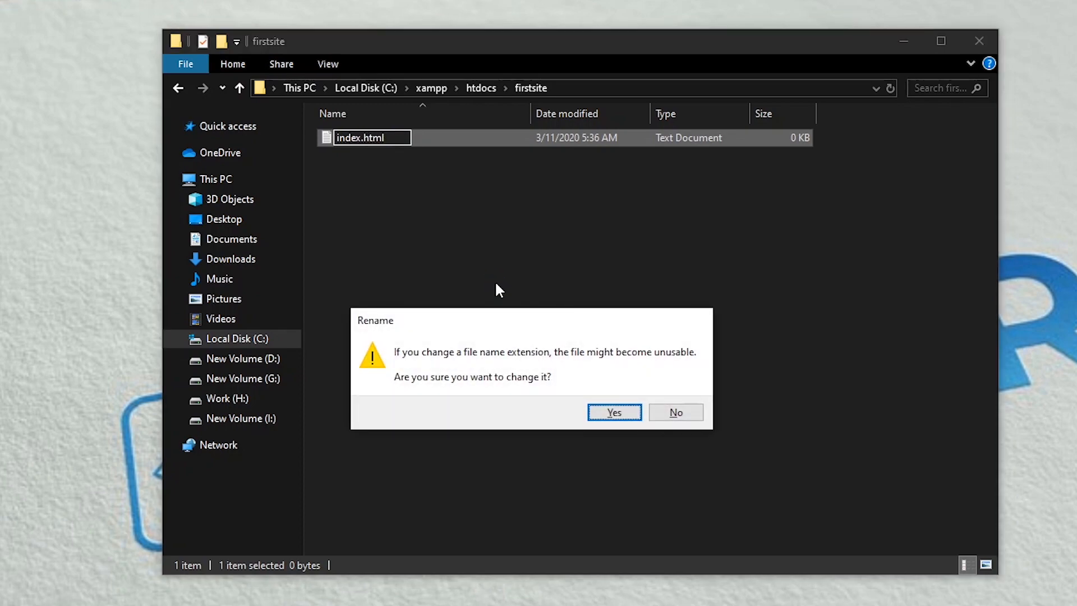
pyautogui.press('Return')
pyautogui.click(359, 162)
# Step: Write <h1>Hello world</h1> into index.html in Notepad++, save it, and close the editor
pyautogui.rightClick(350, 139)
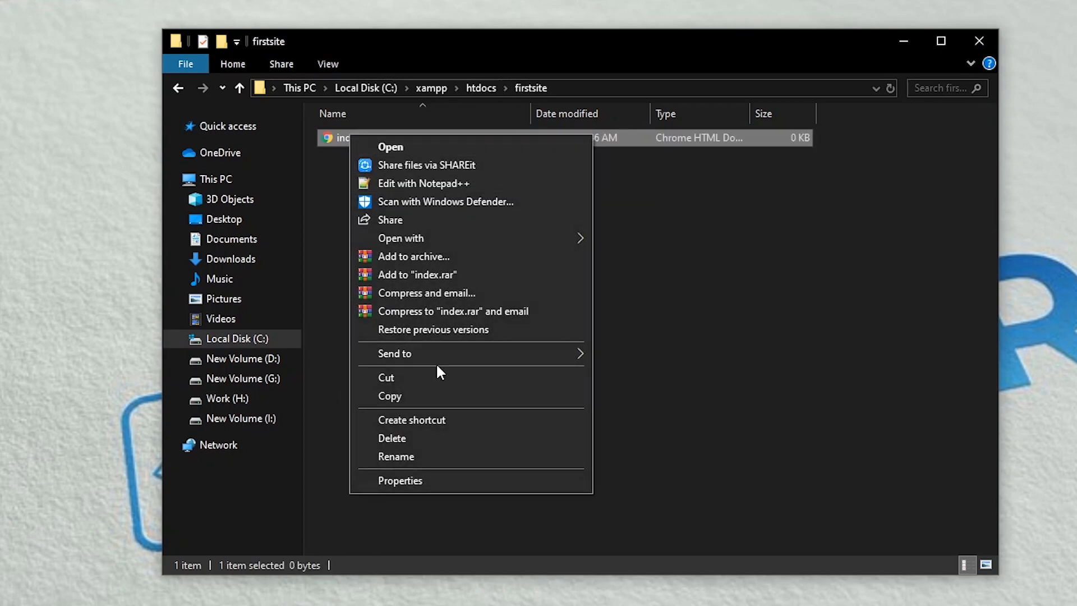
pyautogui.click(462, 180)
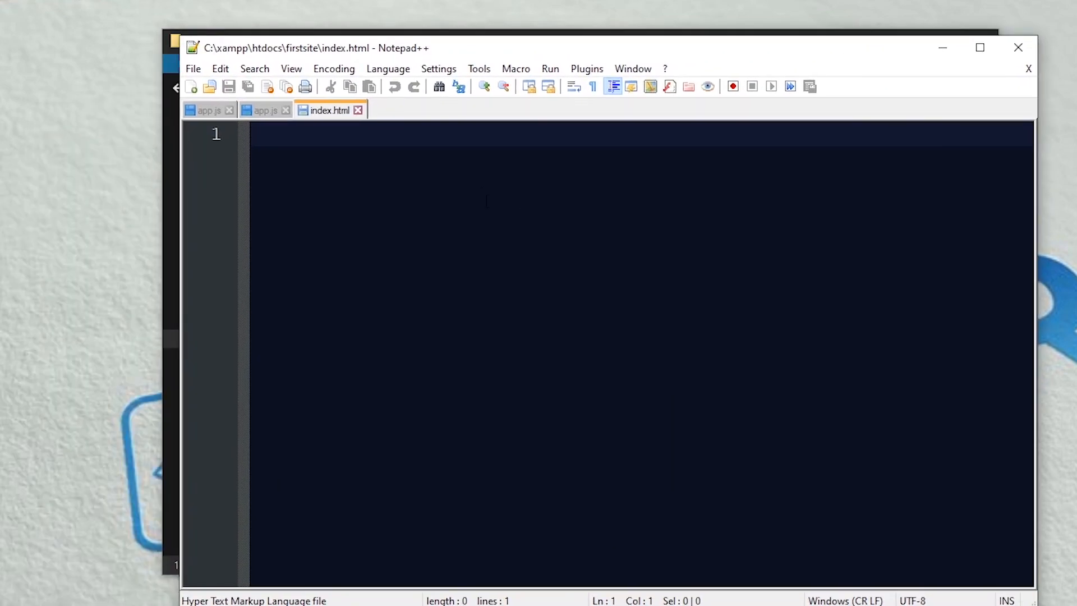
pyautogui.write('h')
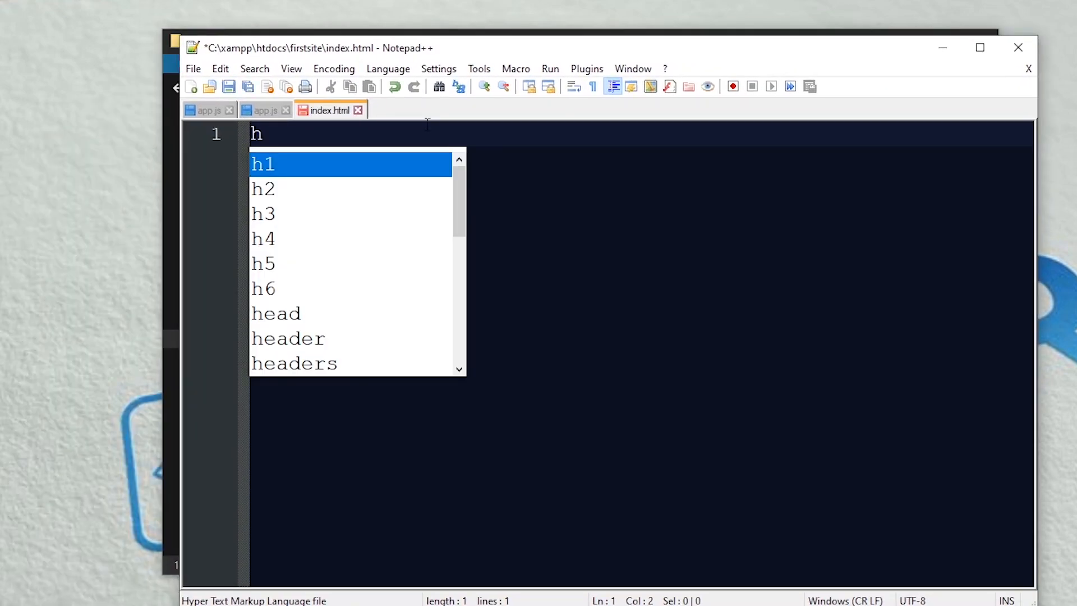
pyautogui.press('Return')
pyautogui.hotkey('shift', 'Home')
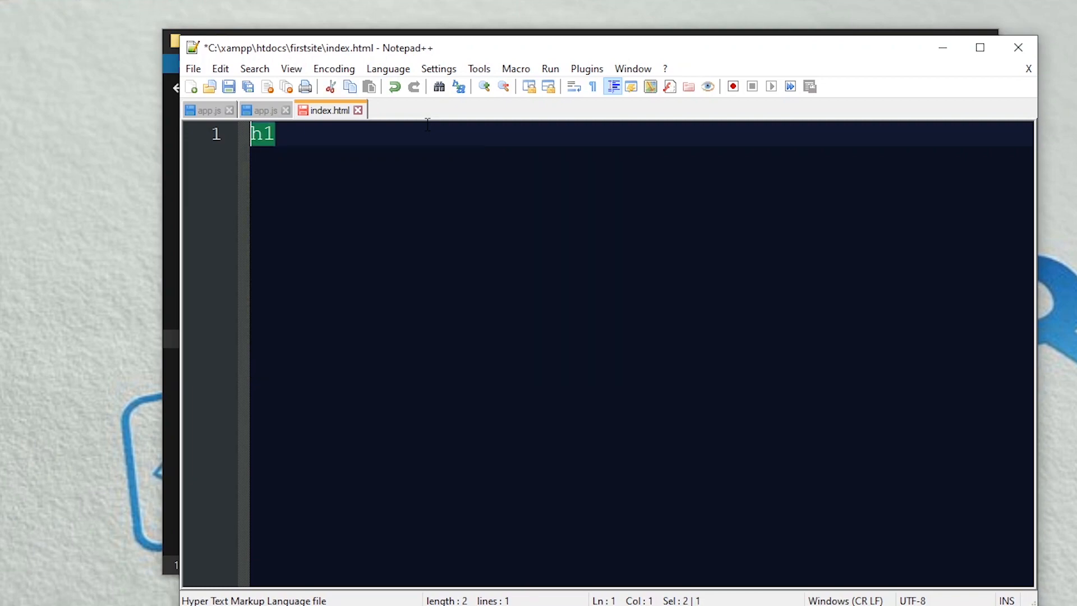
pyautogui.press('BackSpace')
pyautogui.write('<')
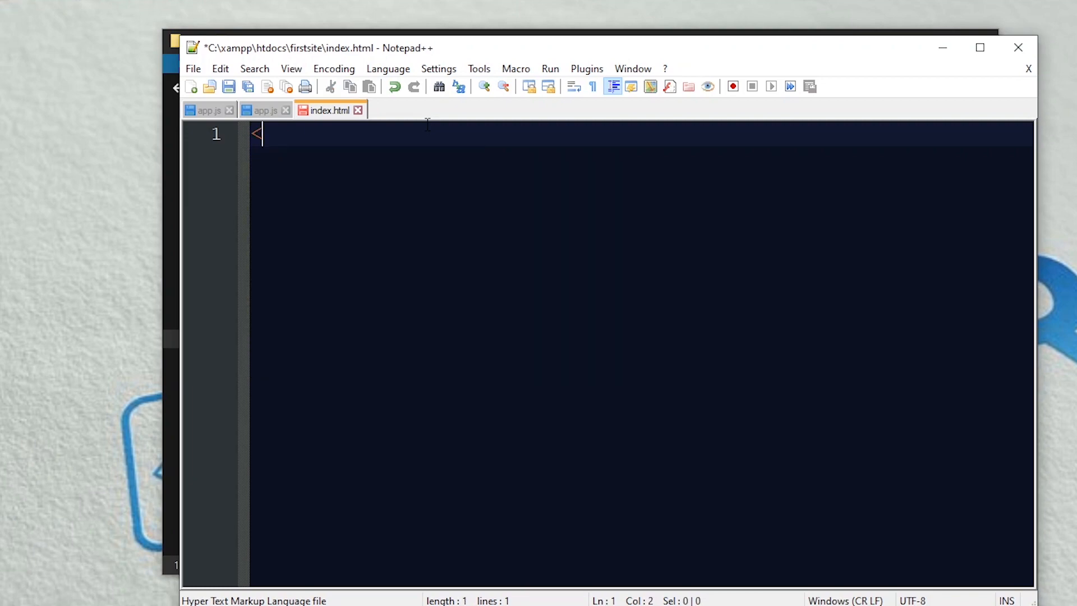
pyautogui.write('h1></h1>')
pyautogui.press('Left')
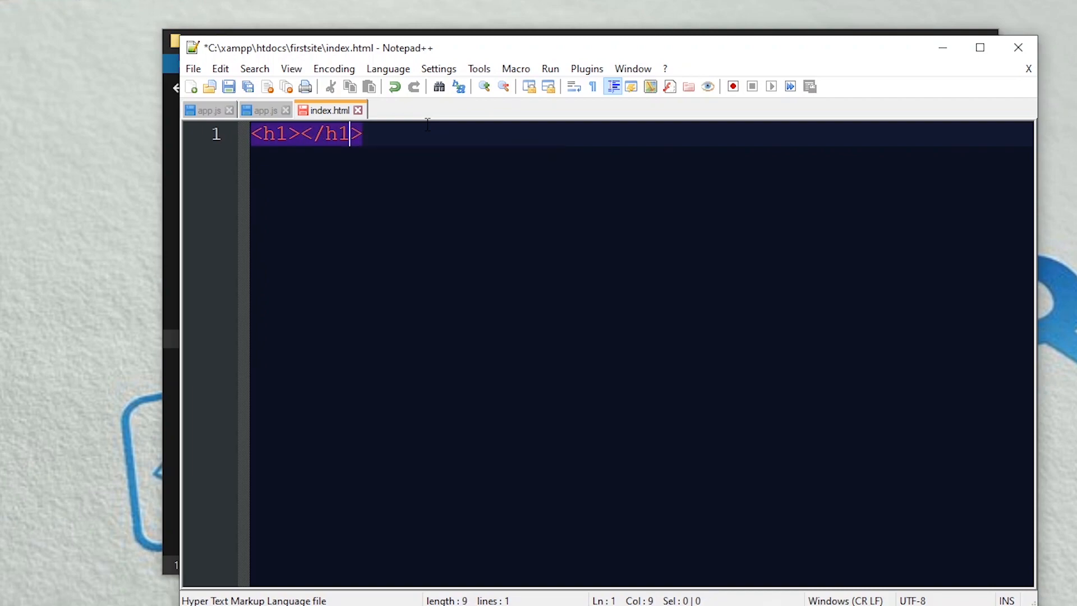
pyautogui.press('Left')
pyautogui.press('Left')
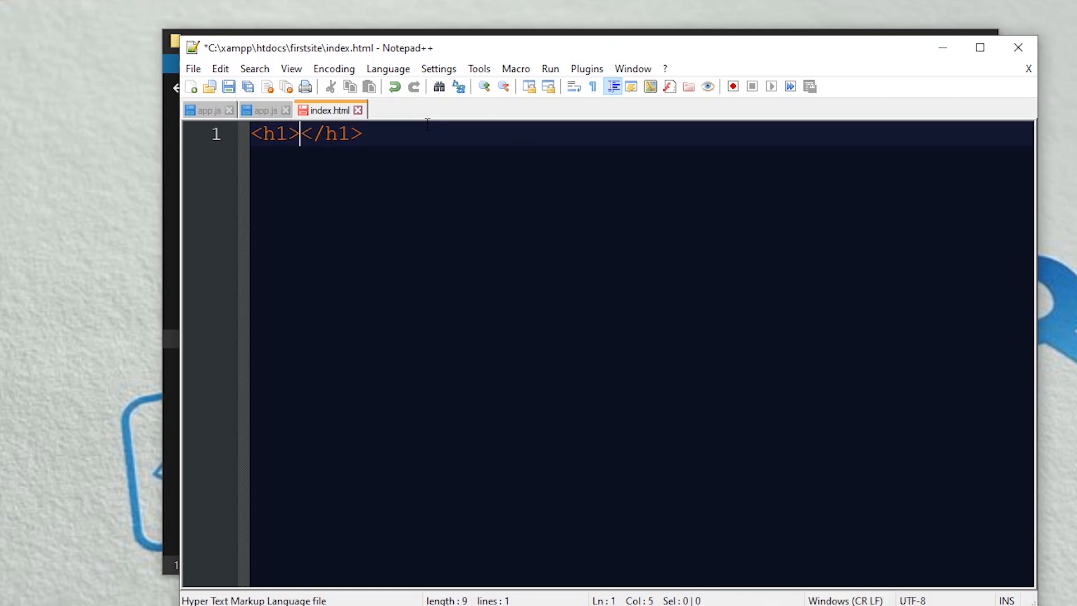
pyautogui.write('Hello wor')
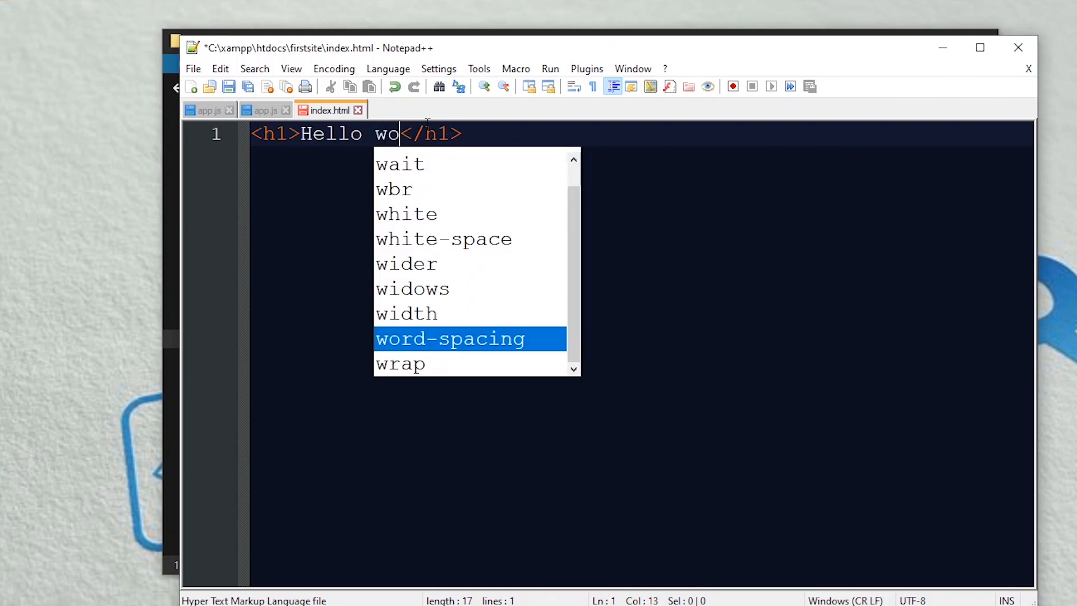
pyautogui.write('ld')
pyautogui.hotkey('ctrl', 's')
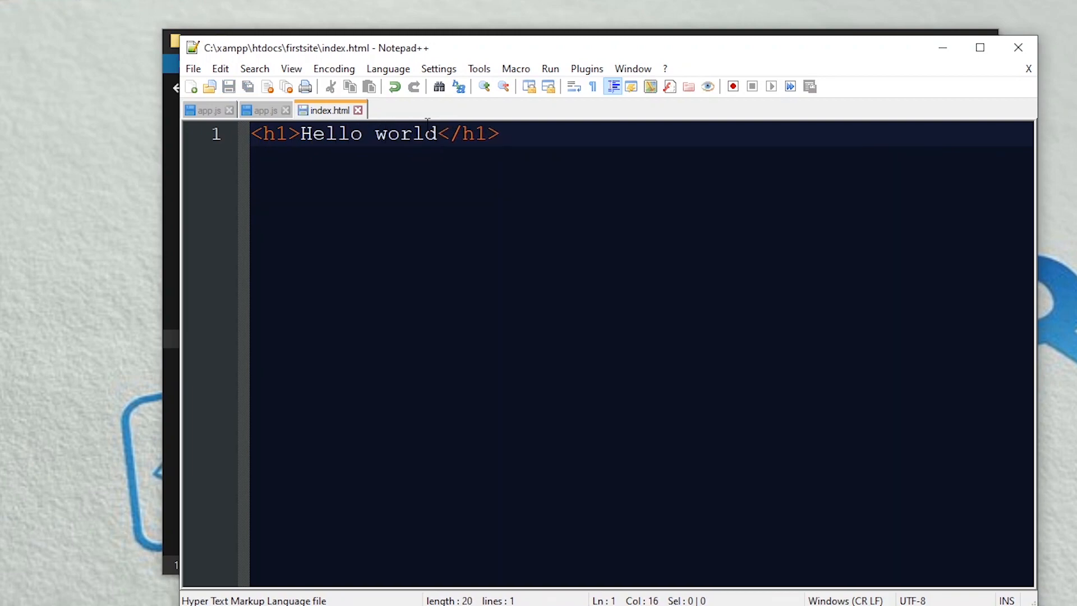
pyautogui.click(1019, 47)
# Step: Navigate File Explorer up to C:\xampp and scroll down to xampp-control.exe
pyautogui.click(470, 298)
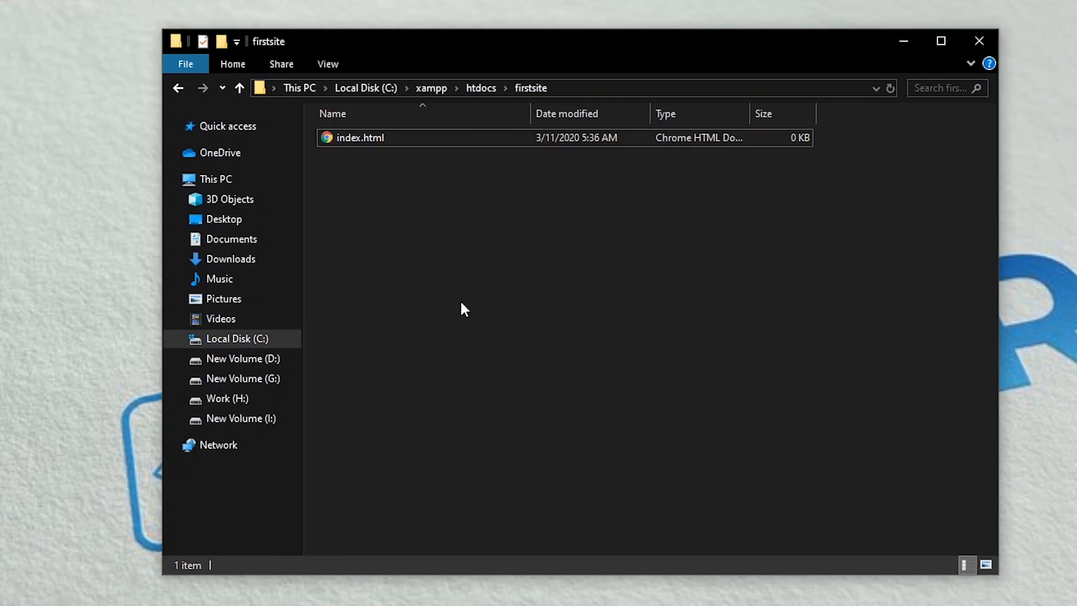
pyautogui.click(482, 87)
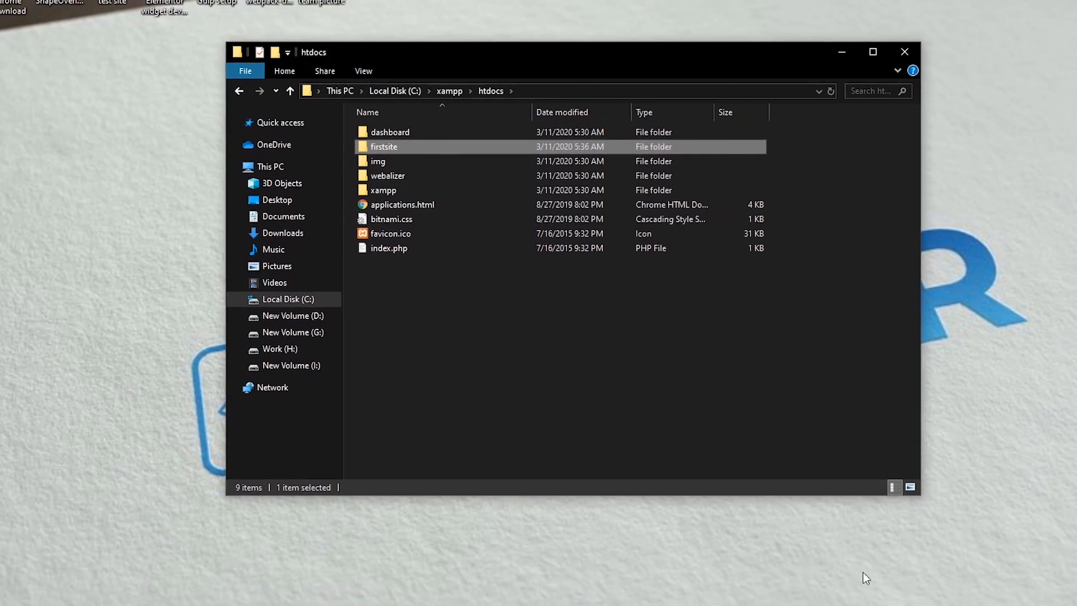
pyautogui.click(929, 597)
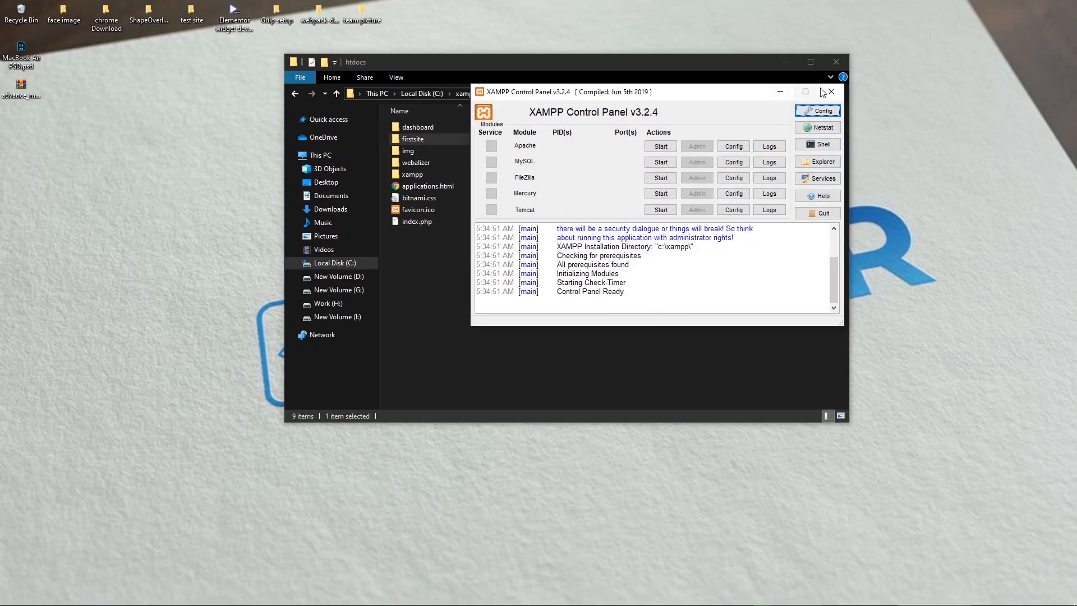
pyautogui.click(779, 92)
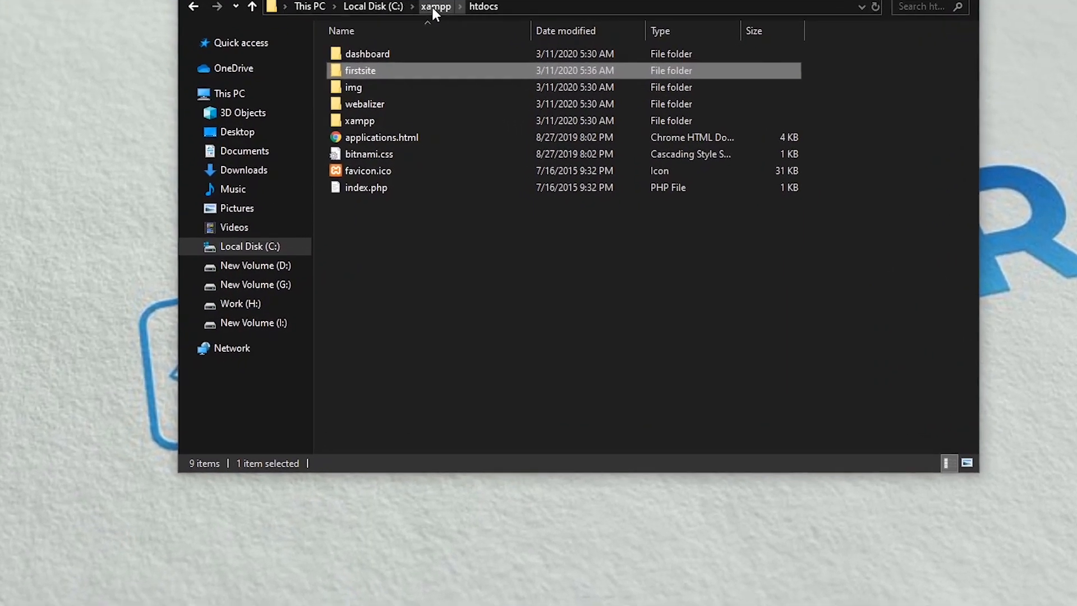
pyautogui.click(444, 32)
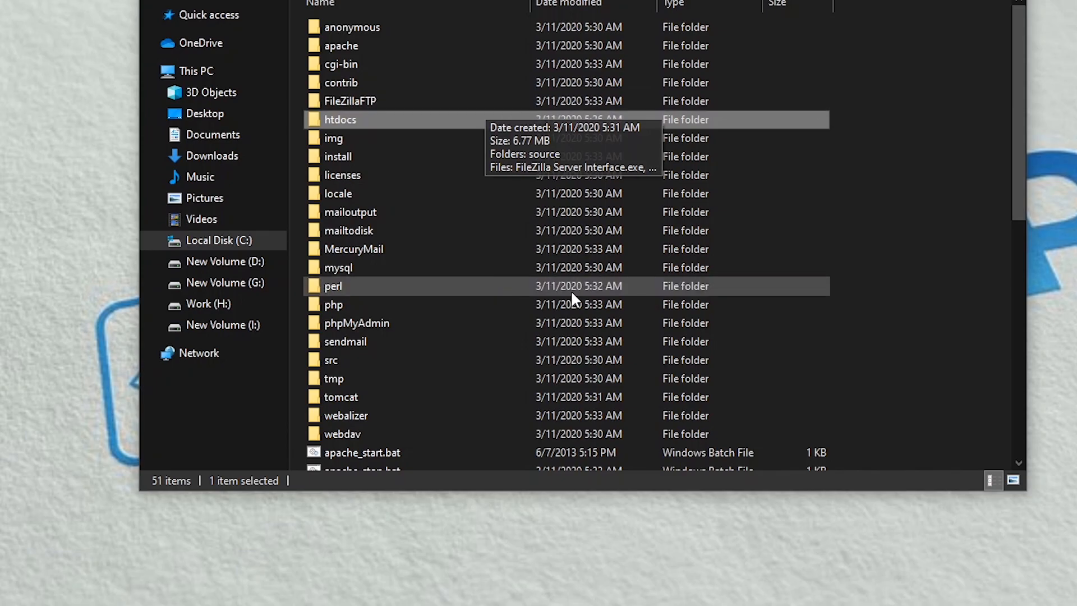
pyautogui.scroll(-9, 571, 290)
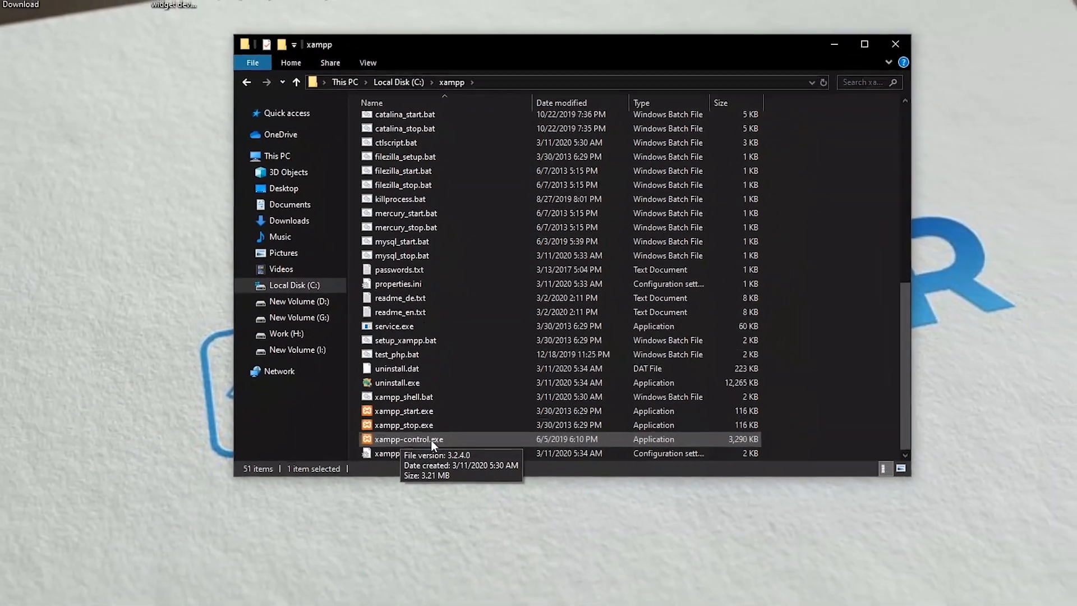
# Step: Launch xampp-control.exe and arrange it beside File Explorer showing htdocs
pyautogui.doubleClick(438, 402)
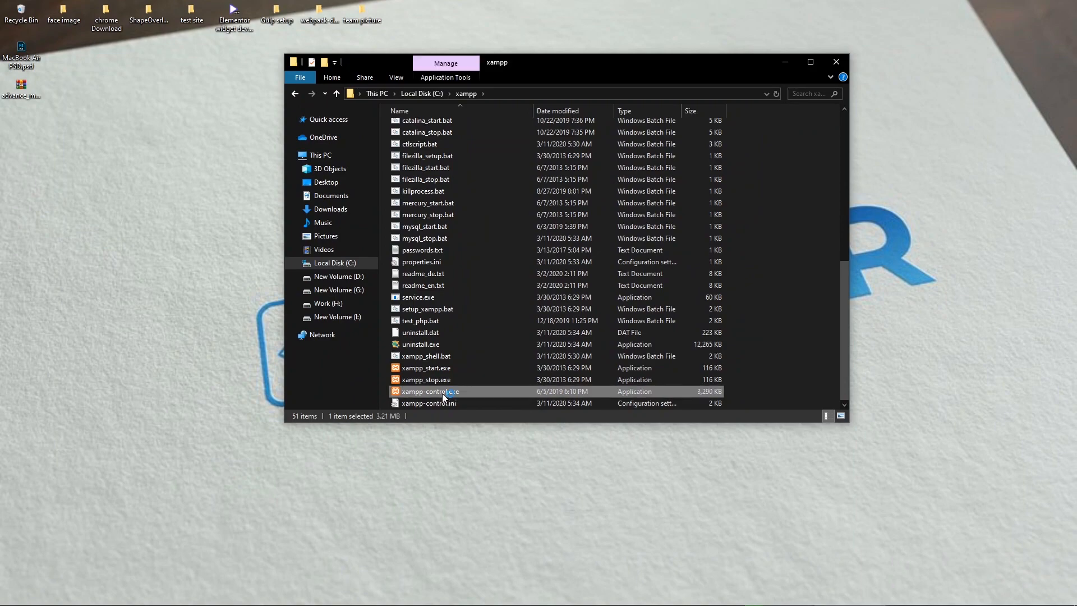
pyautogui.moveTo(227, 12); pyautogui.dragTo(764, 113)
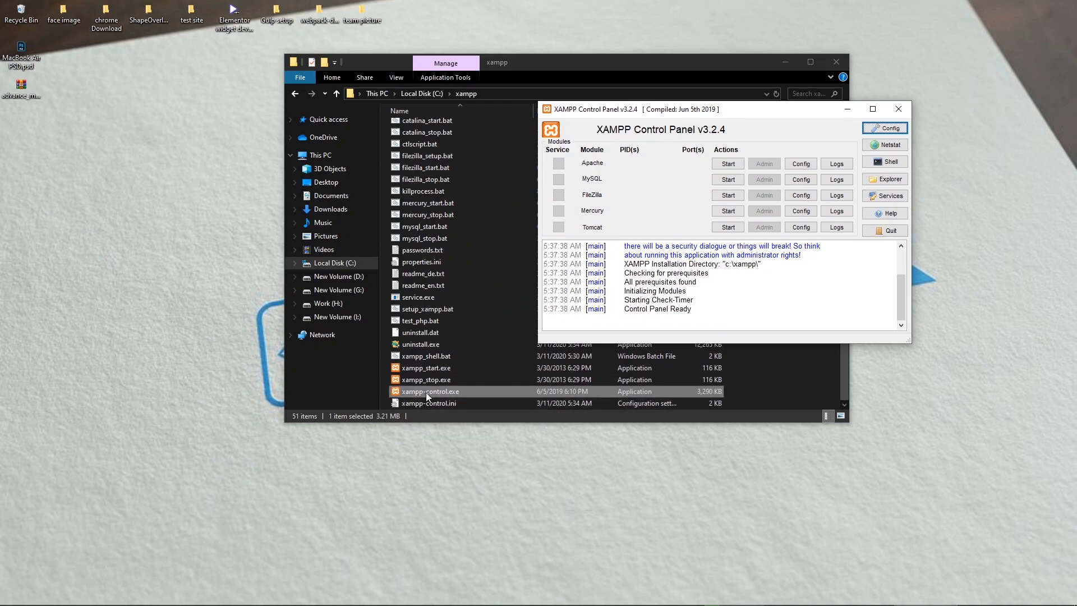
pyautogui.scroll(4, 447, 247)
pyautogui.scroll(5, 448, 247)
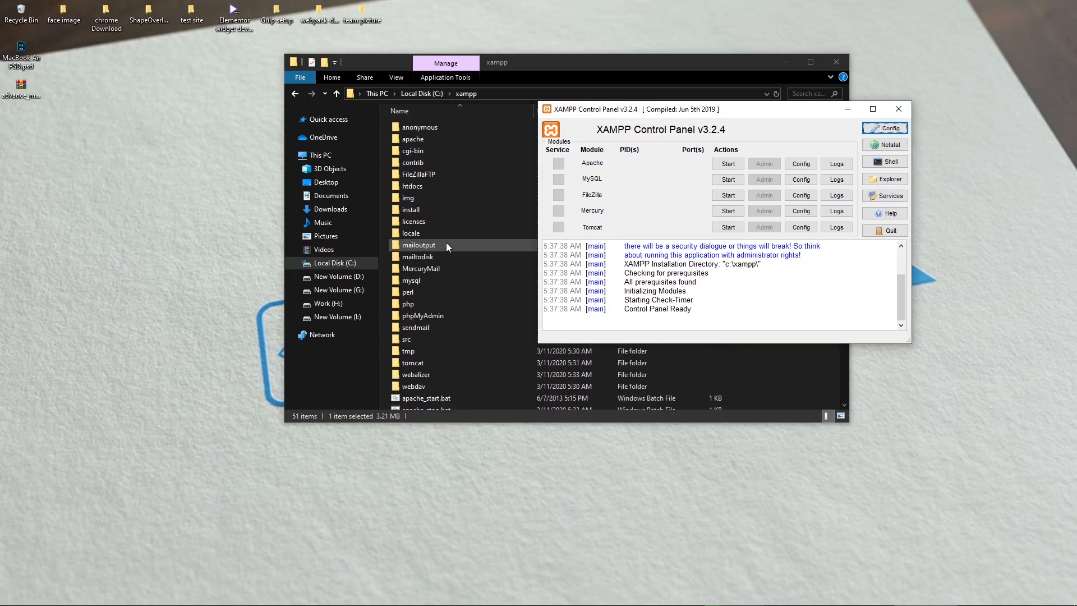
pyautogui.click(437, 184)
pyautogui.doubleClick(437, 186)
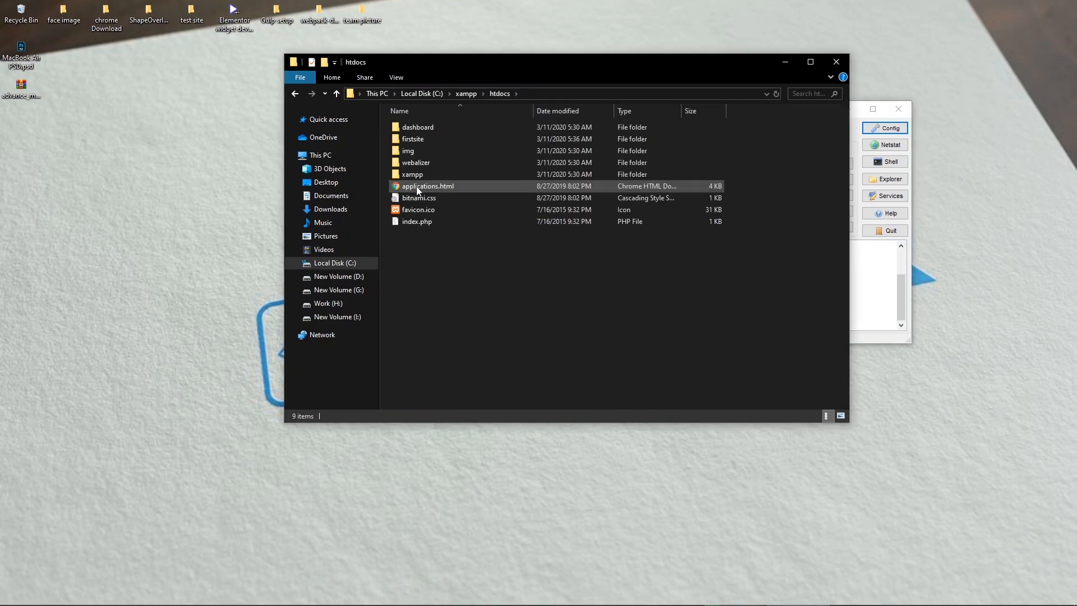
pyautogui.moveTo(576, 68); pyautogui.dragTo(315, 90)
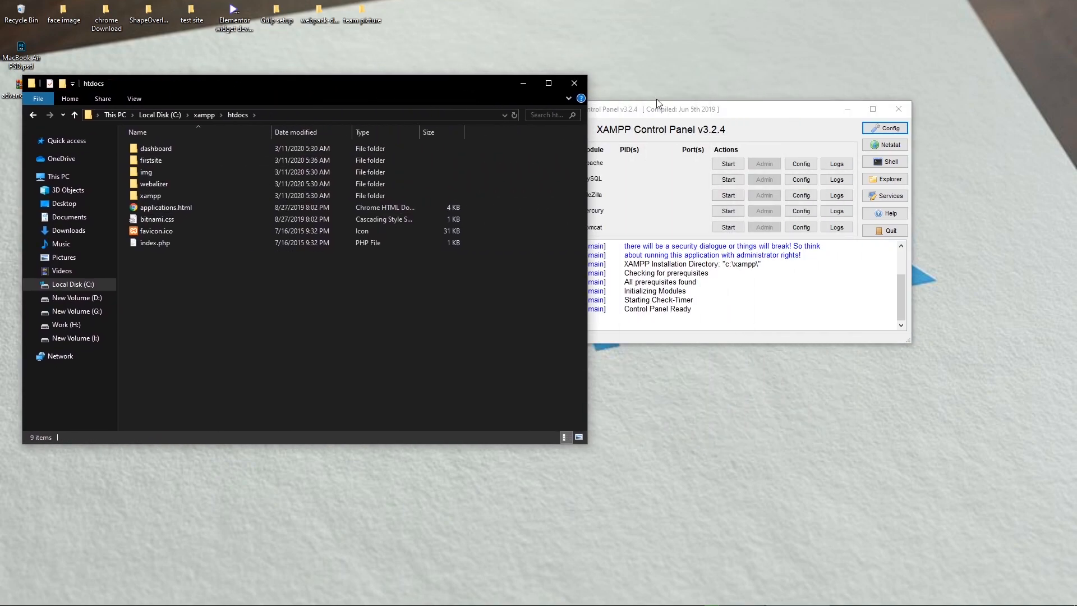
pyautogui.moveTo(710, 113); pyautogui.dragTo(499, 115)
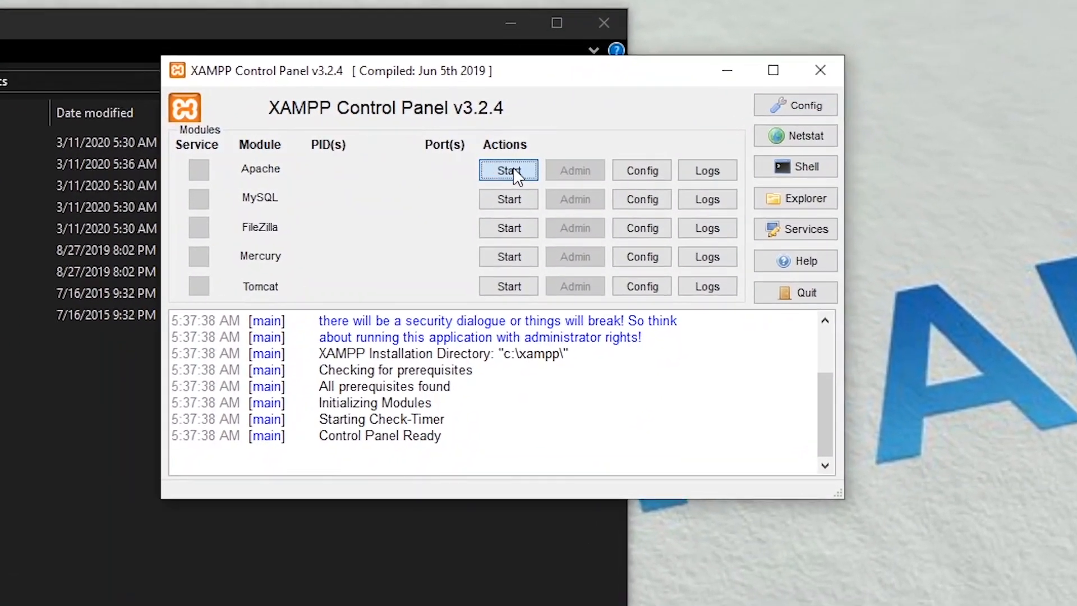
# Step: Start Apache and MySQL, then minimize the XAMPP Control Panel
pyautogui.click(515, 166)
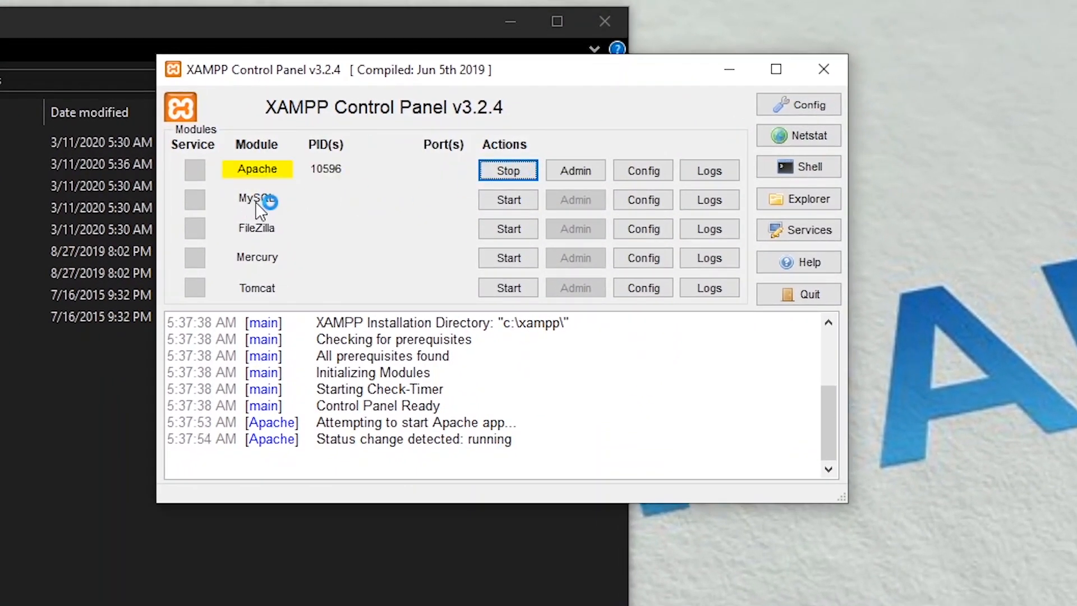
pyautogui.click(513, 189)
pyautogui.click(498, 201)
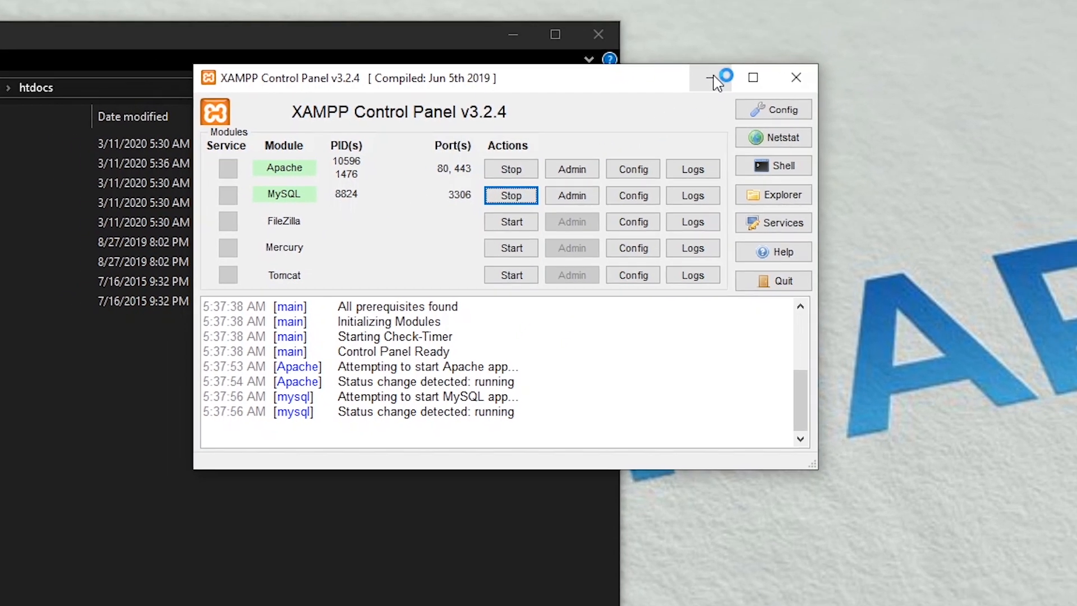
pyautogui.click(713, 80)
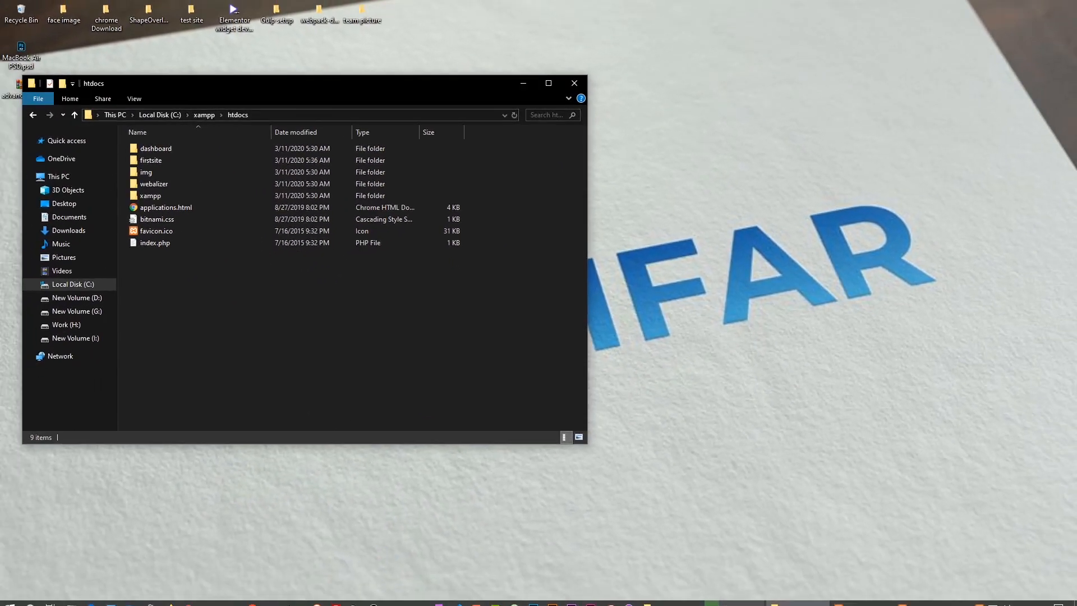
# Step: Load localhost/firstsite in a new Chrome tab, checking the folder name in htdocs first
pyautogui.click(211, 598)
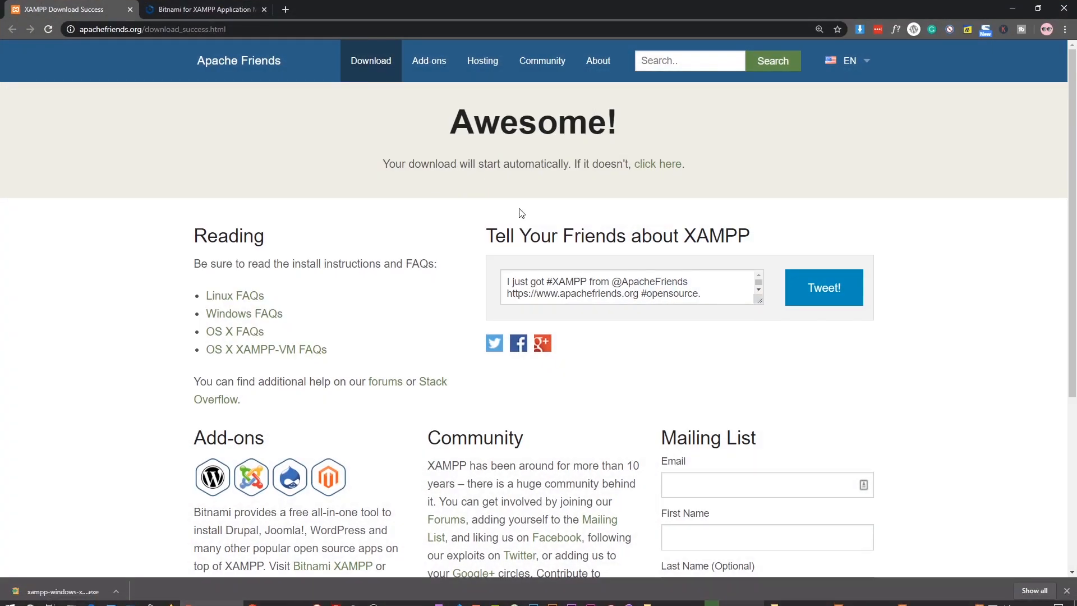
pyautogui.click(285, 10)
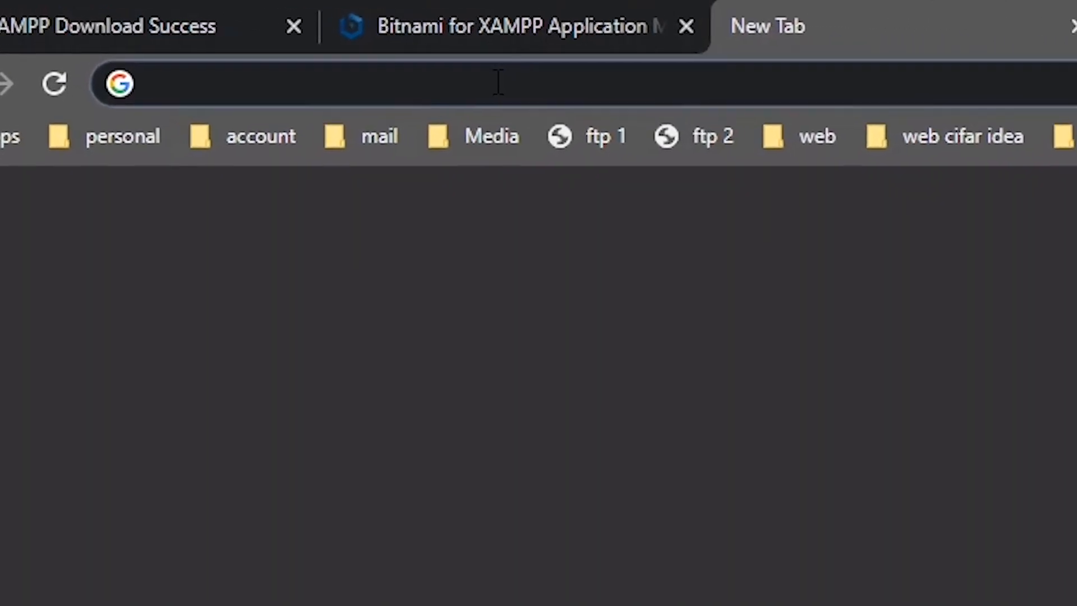
pyautogui.write('local')
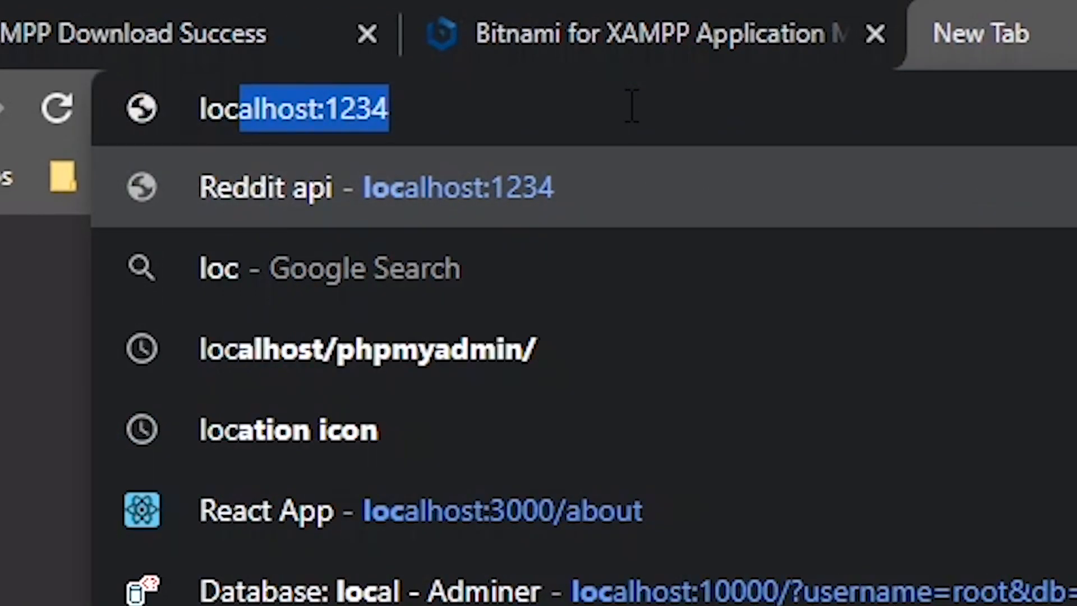
pyautogui.write('host/')
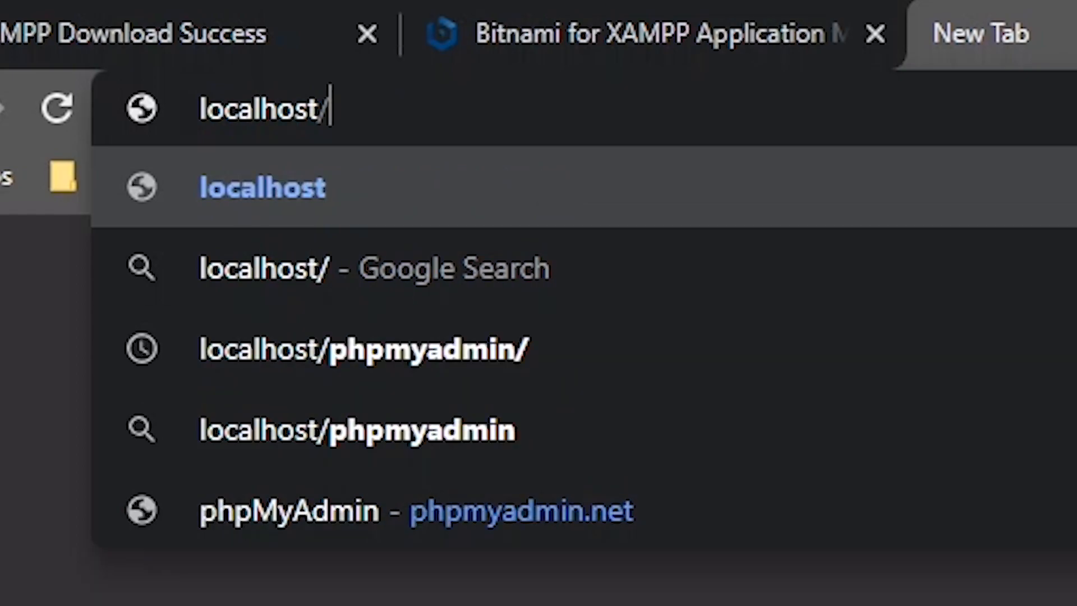
pyautogui.hotkey('alt', 'Tab')
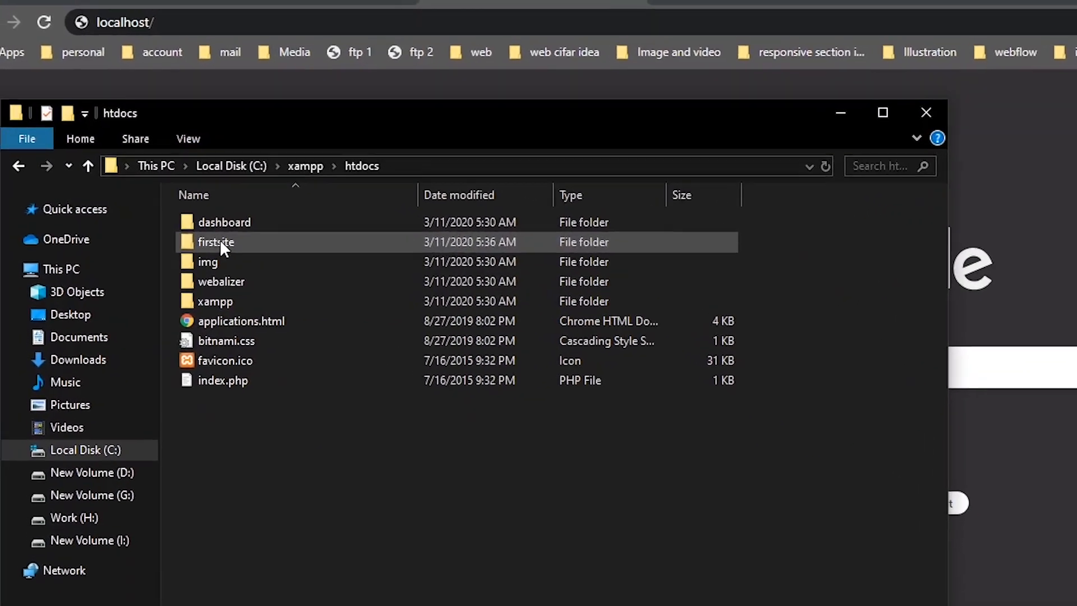
pyautogui.click(199, 245)
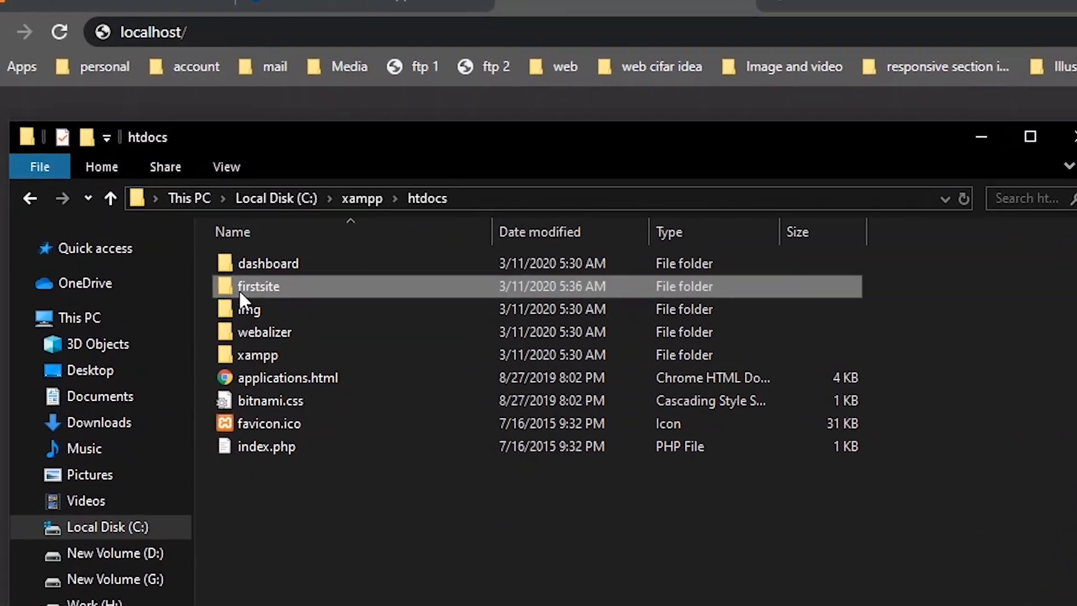
pyautogui.hotkey('alt', 'Tab')
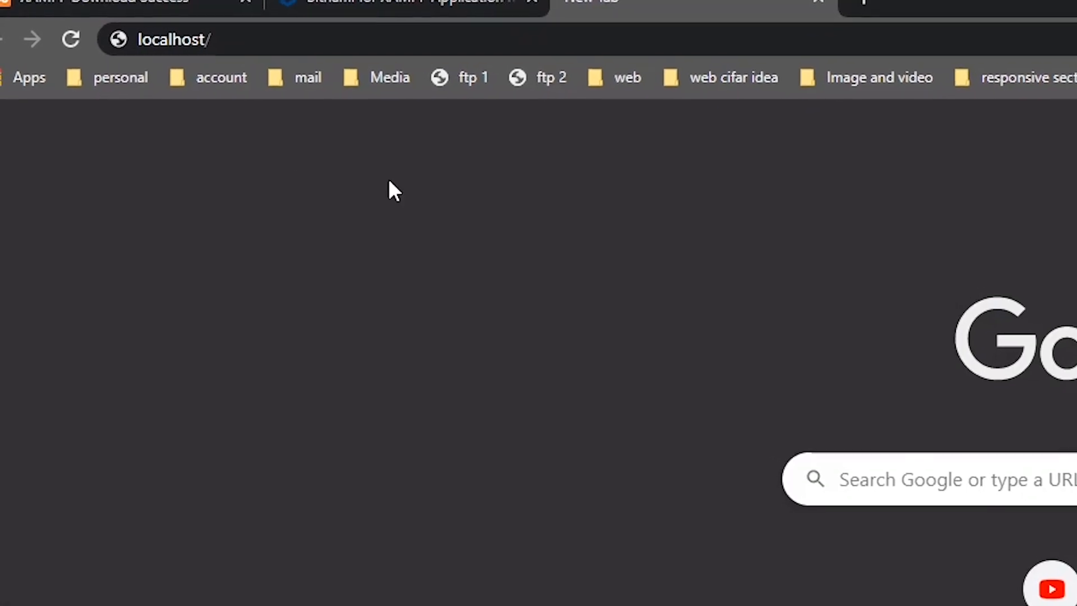
pyautogui.click(250, 47)
pyautogui.click(250, 47)
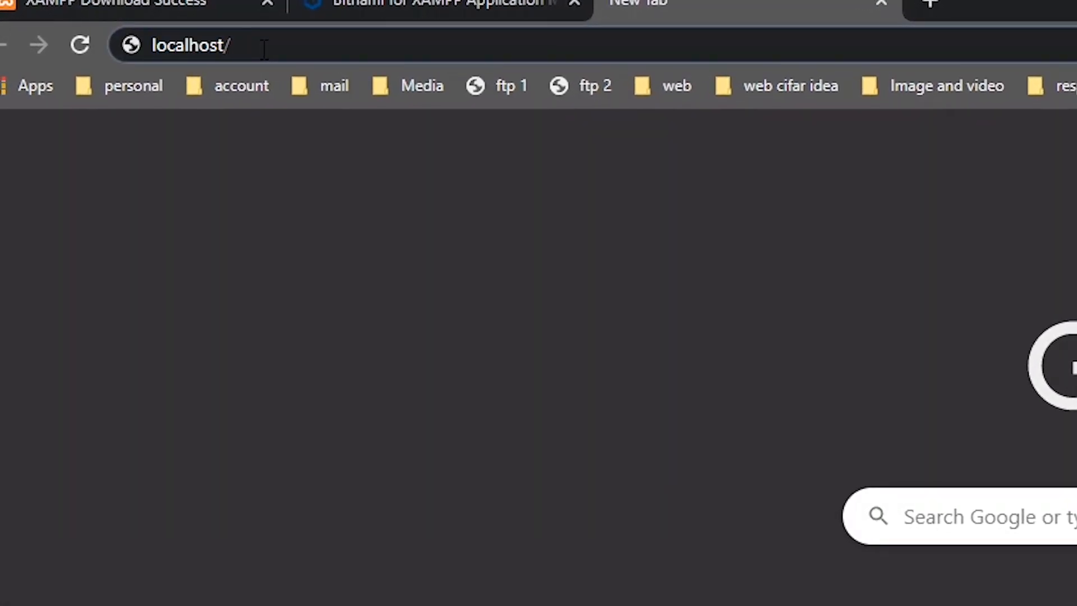
pyautogui.write('first')
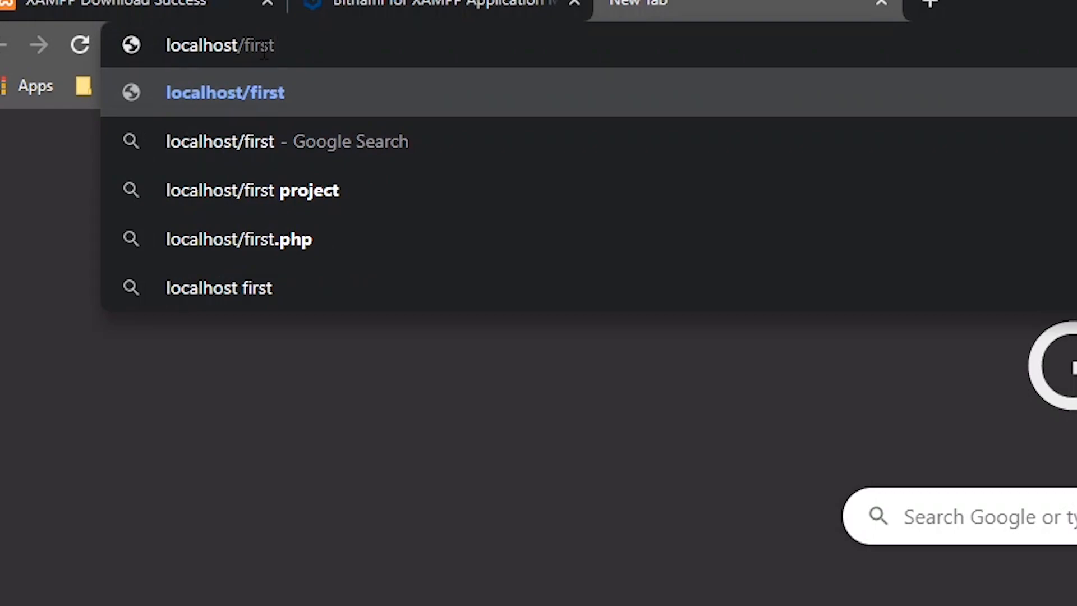
pyautogui.write('site')
pyautogui.press('Return')
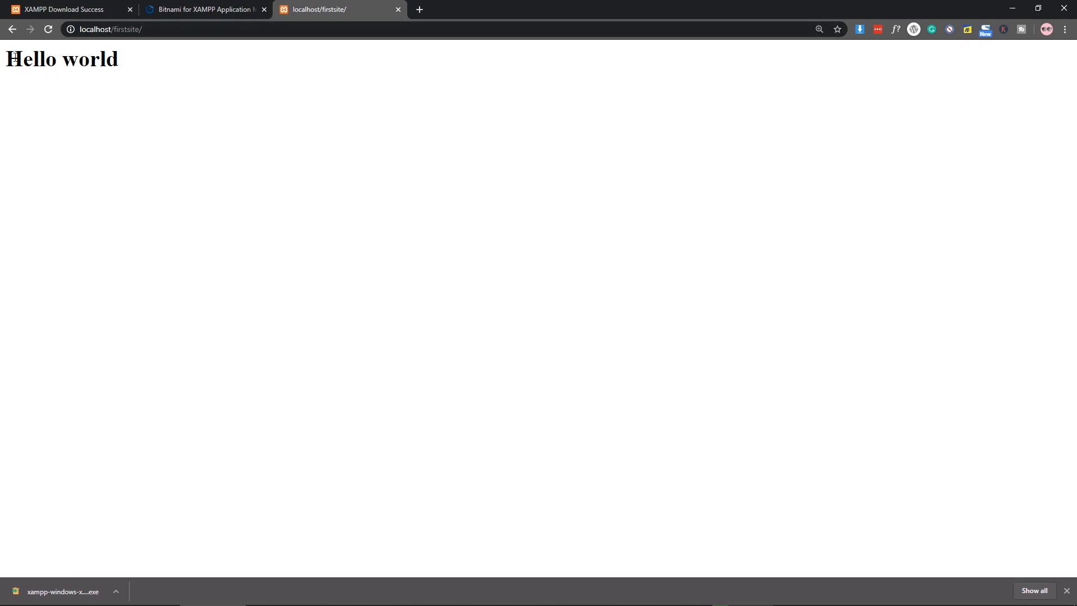
# Step: Highlight the Hello world heading, then dismiss the Chrome downloads bar
pyautogui.moveTo(14, 58); pyautogui.dragTo(143, 61)
pyautogui.click(215, 111)
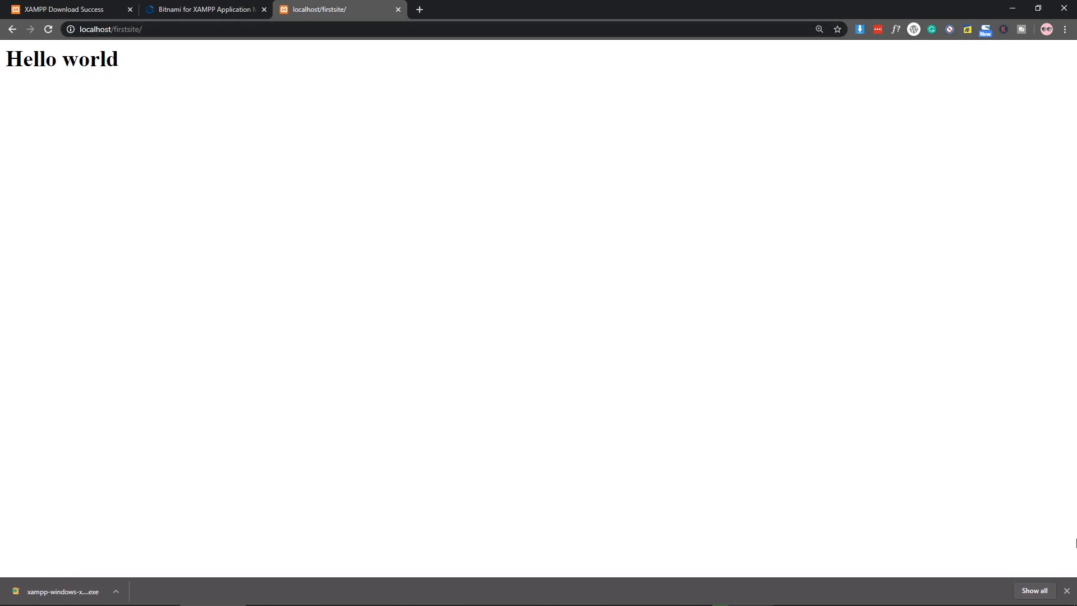
pyautogui.click(1065, 586)
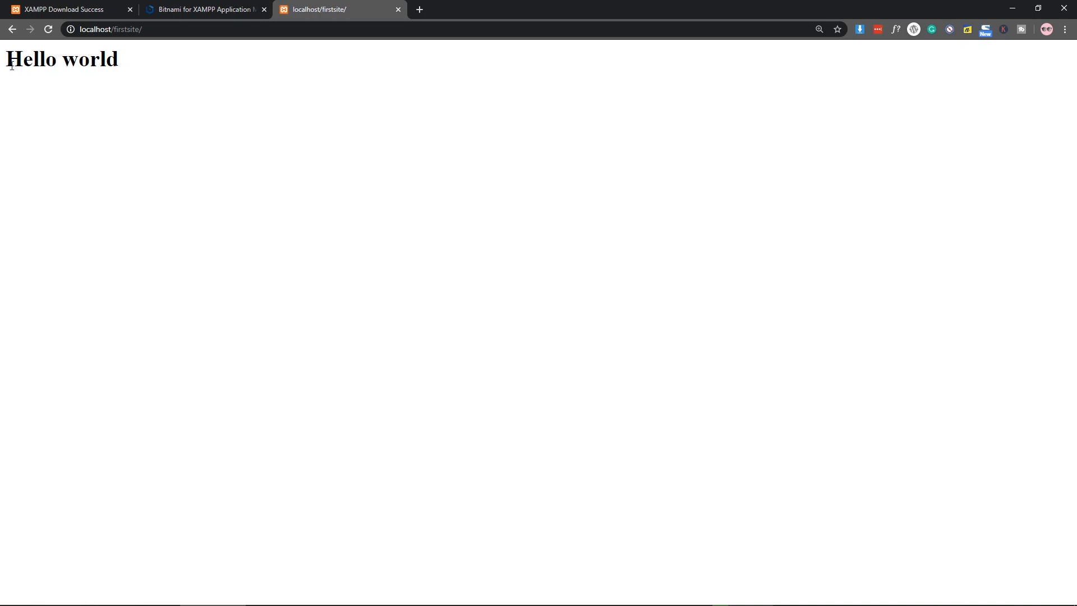
# Step: Re-select the Hello world heading a couple of times, then open a fresh tab
pyautogui.moveTo(6, 58); pyautogui.dragTo(161, 70)
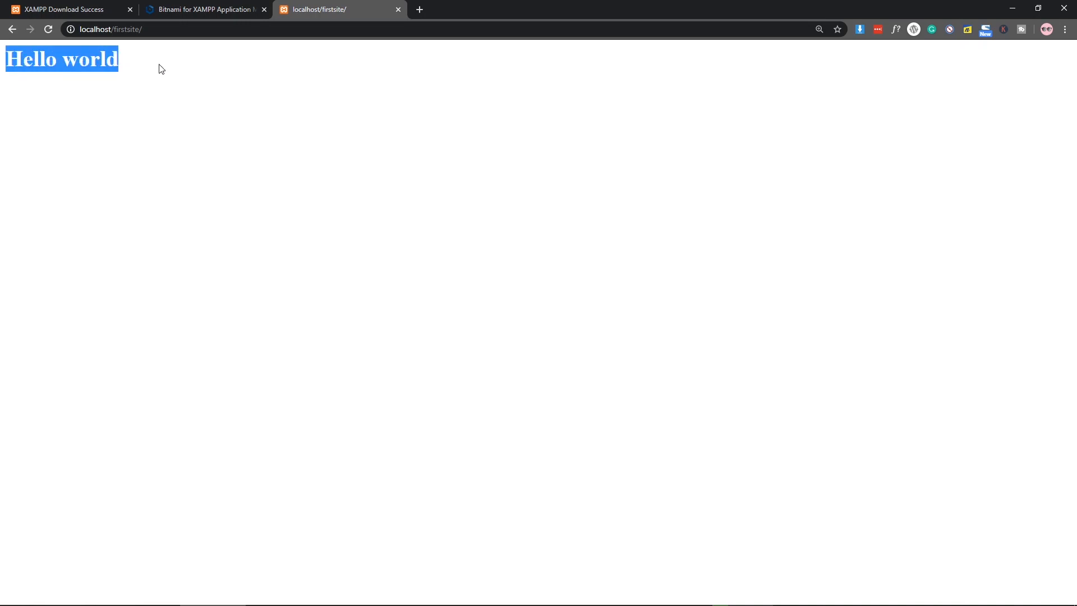
pyautogui.click(10, 65)
pyautogui.moveTo(25, 56); pyautogui.dragTo(140, 75)
pyautogui.click(197, 106)
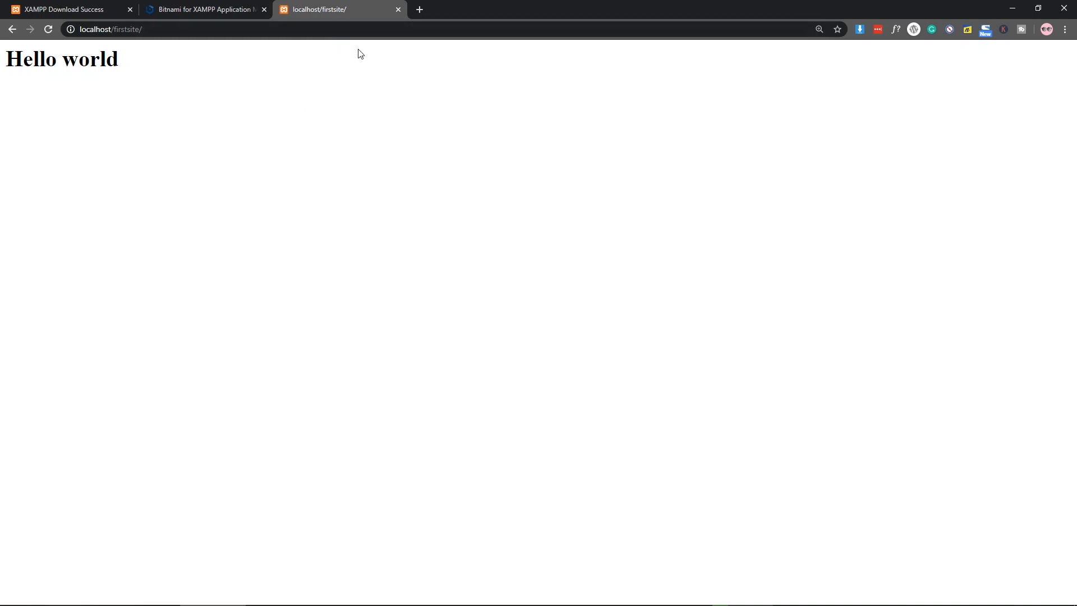
pyautogui.hotkey('ctrl', 't')
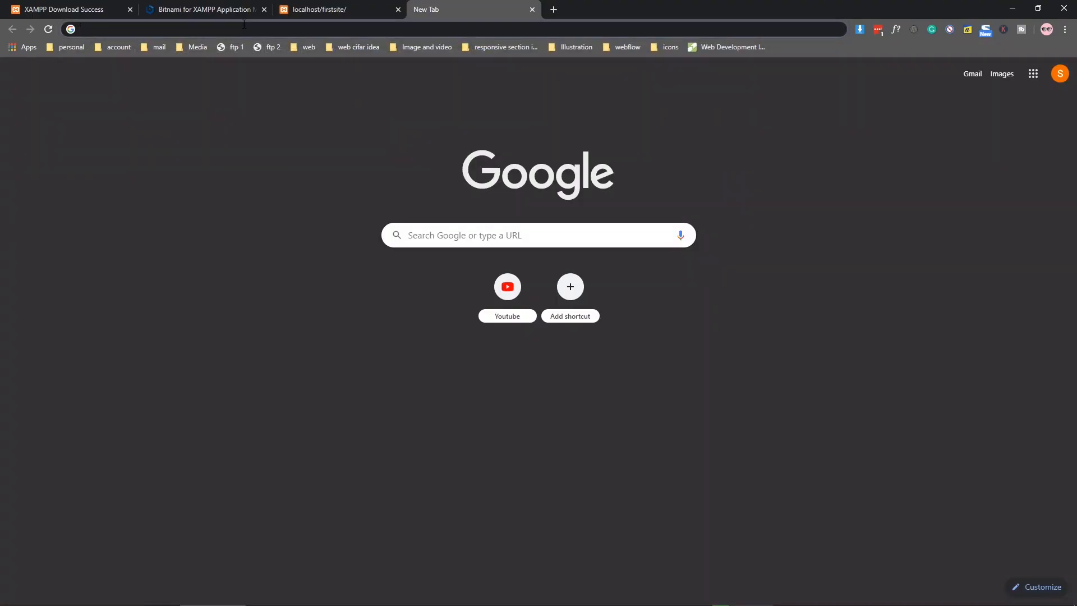
# Step: Go to wordpress.org and its Get WordPress download page
pyautogui.write('wordpre')
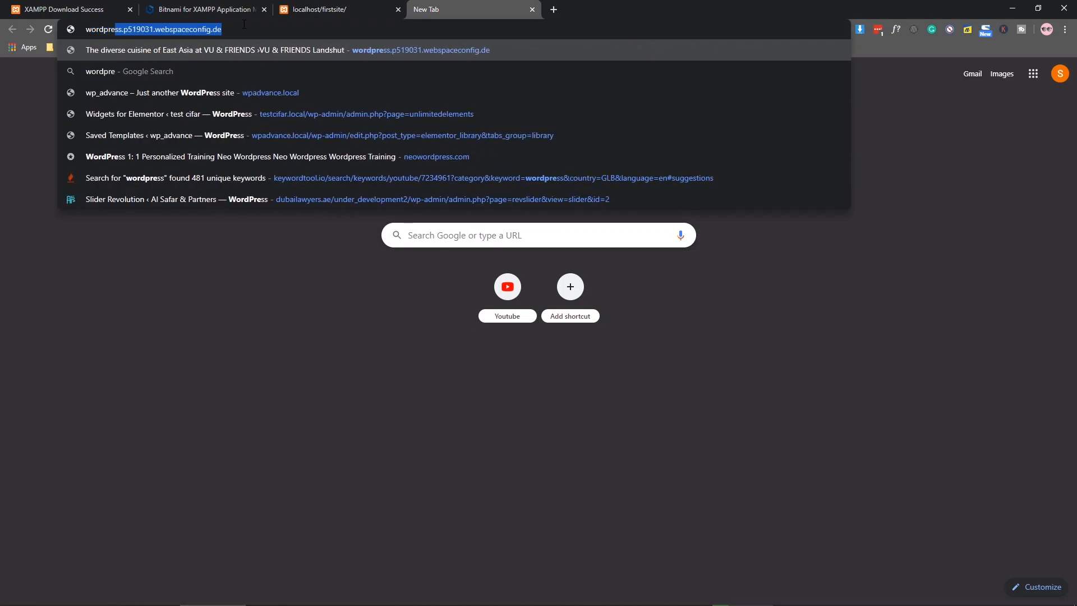
pyautogui.write('ss.org')
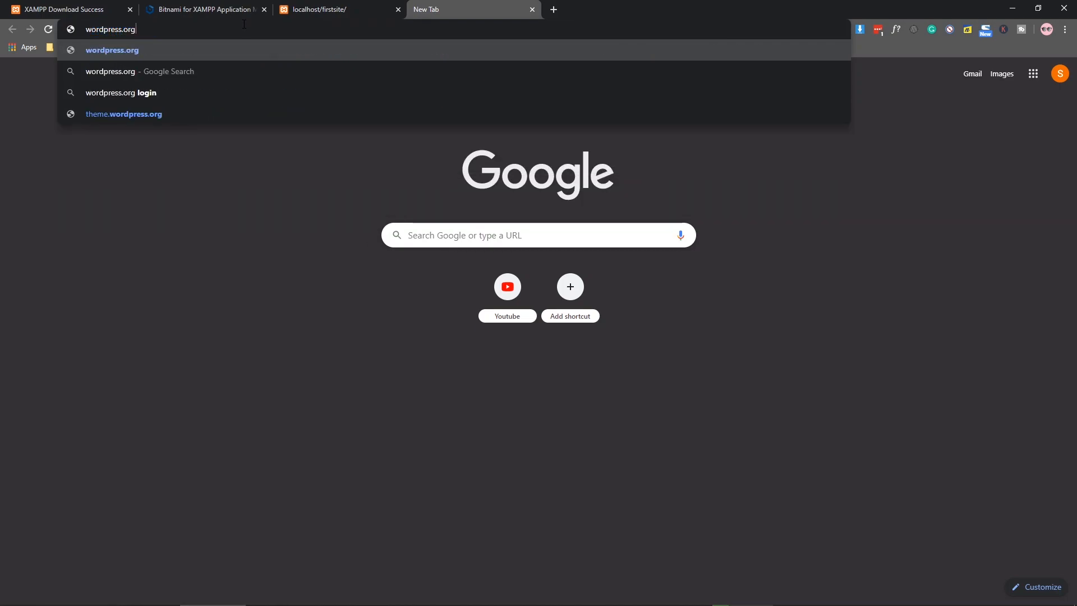
pyautogui.press('Return')
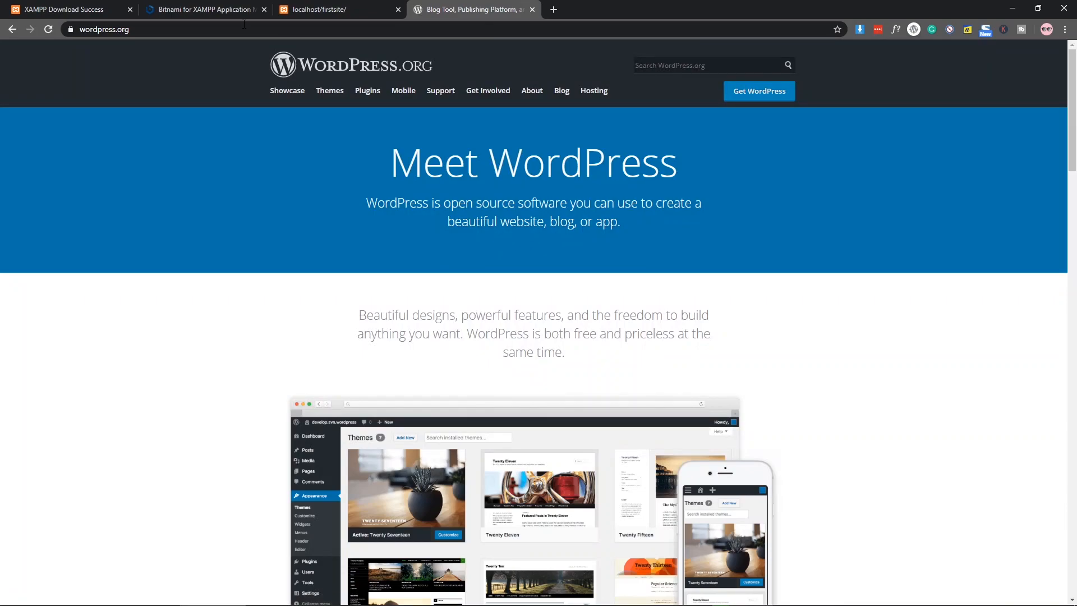
pyautogui.click(769, 96)
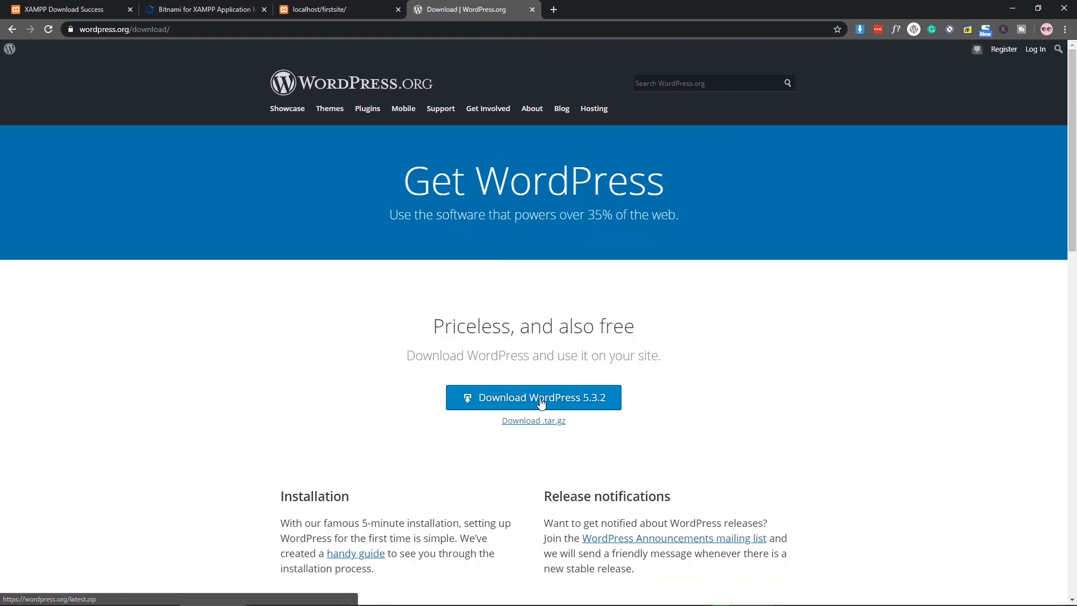
# Step: Download the WordPress 5.3.2 zip and show it in its folder
pyautogui.click(541, 403)
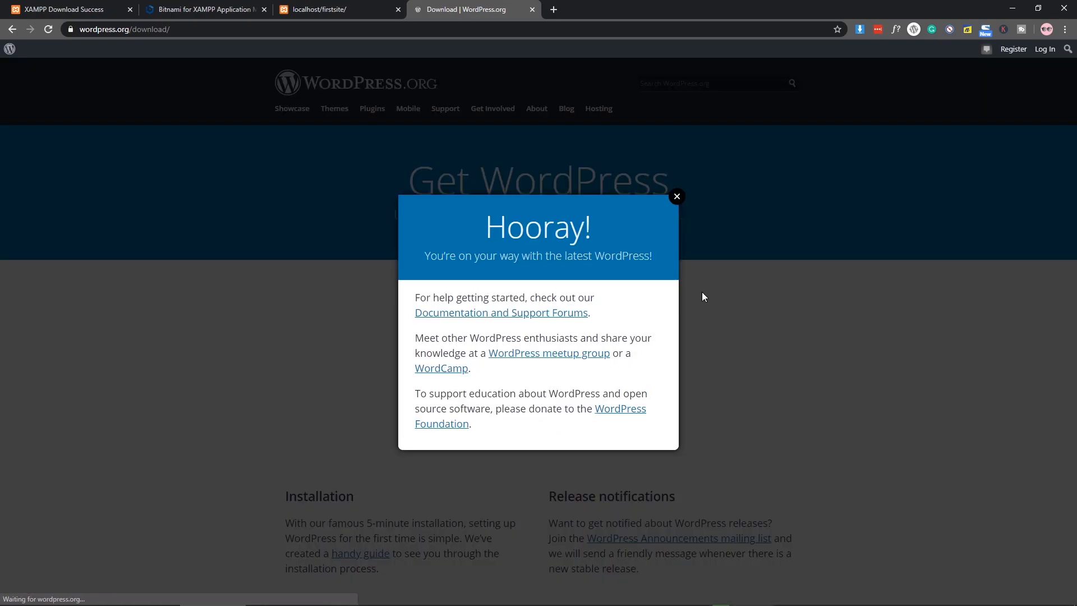
pyautogui.click(677, 184)
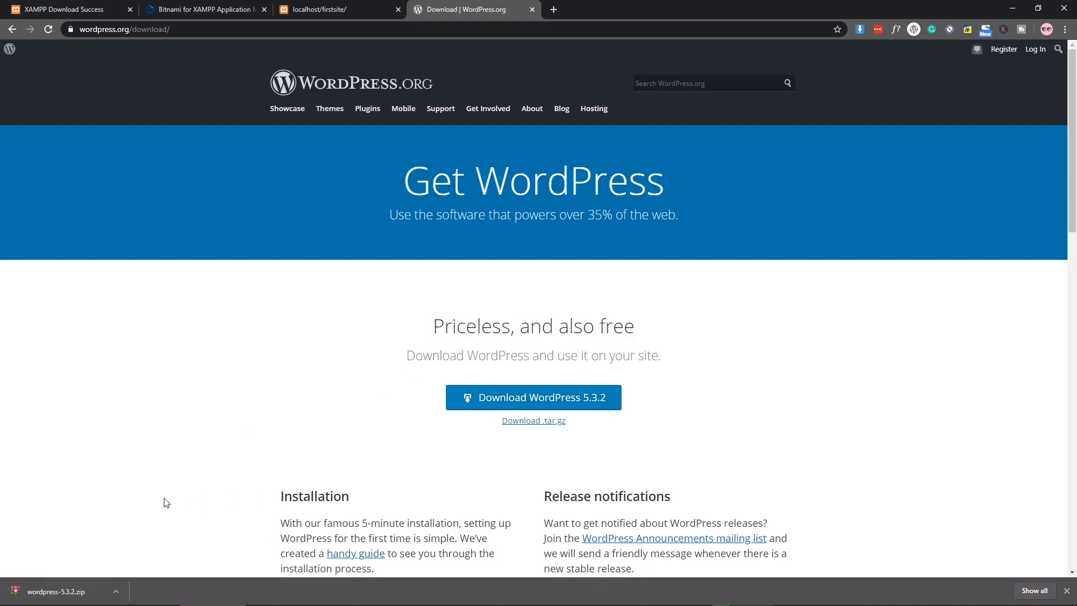
pyautogui.click(117, 591)
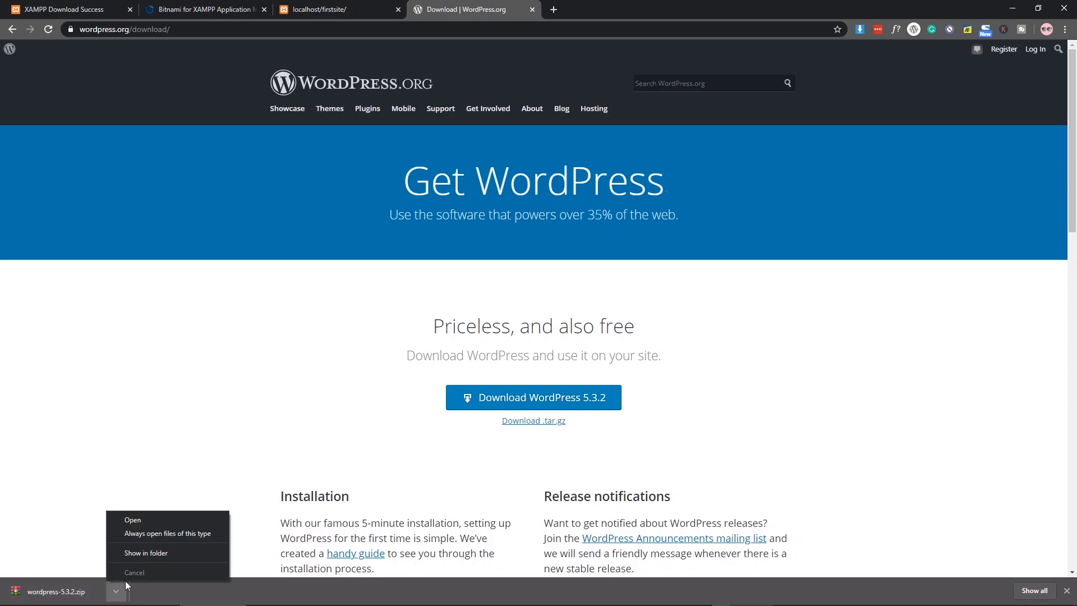
pyautogui.click(151, 550)
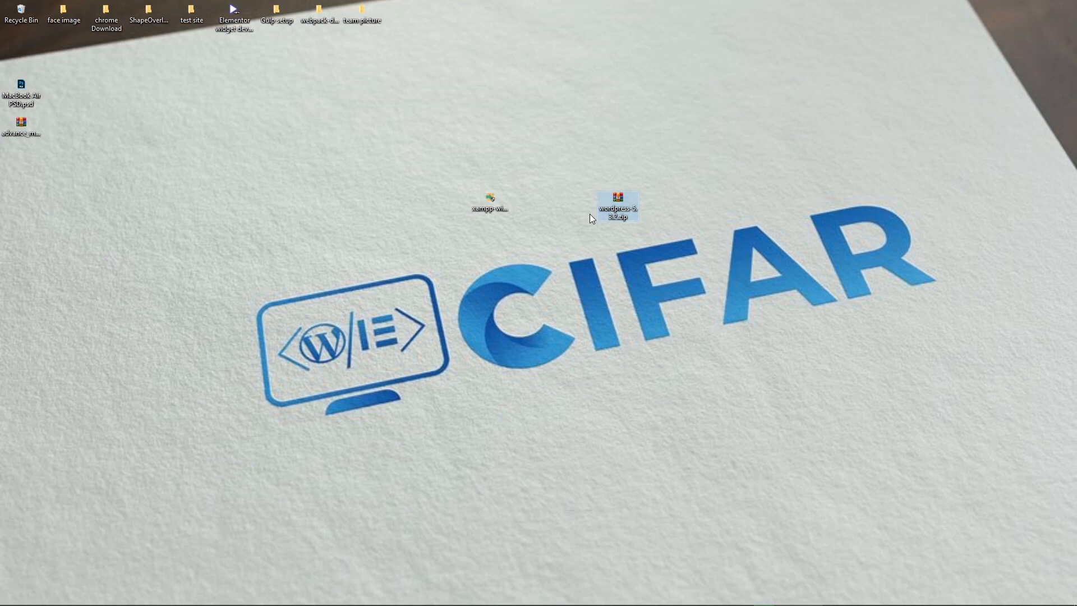
# Step: Extract wordpress-5.3.2.zip on the desktop with WinRAR's Extract files option
pyautogui.rightClick(618, 199)
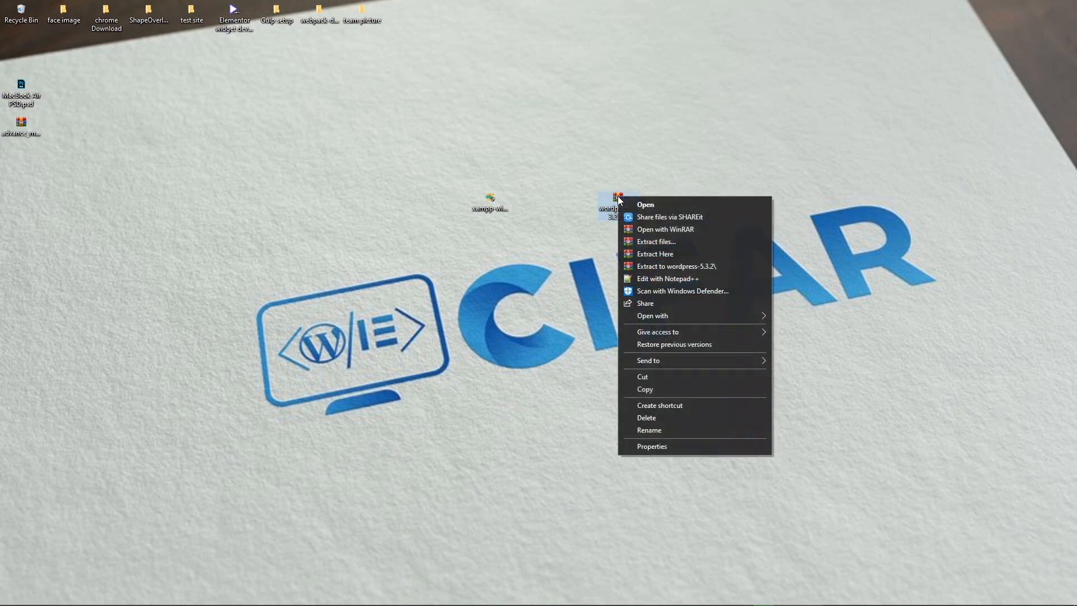
pyautogui.click(671, 247)
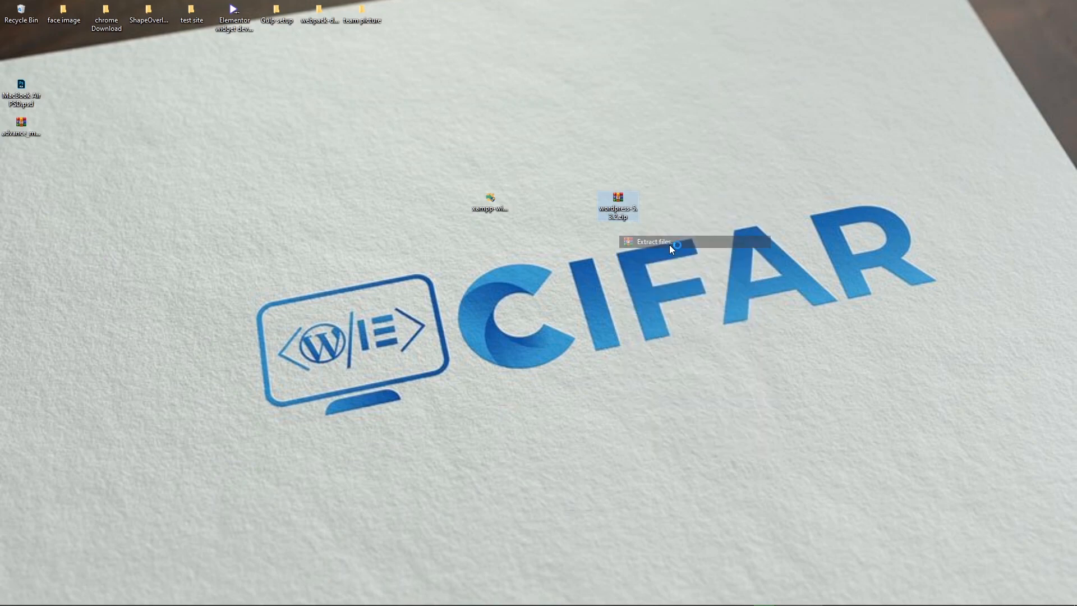
pyautogui.click(568, 418)
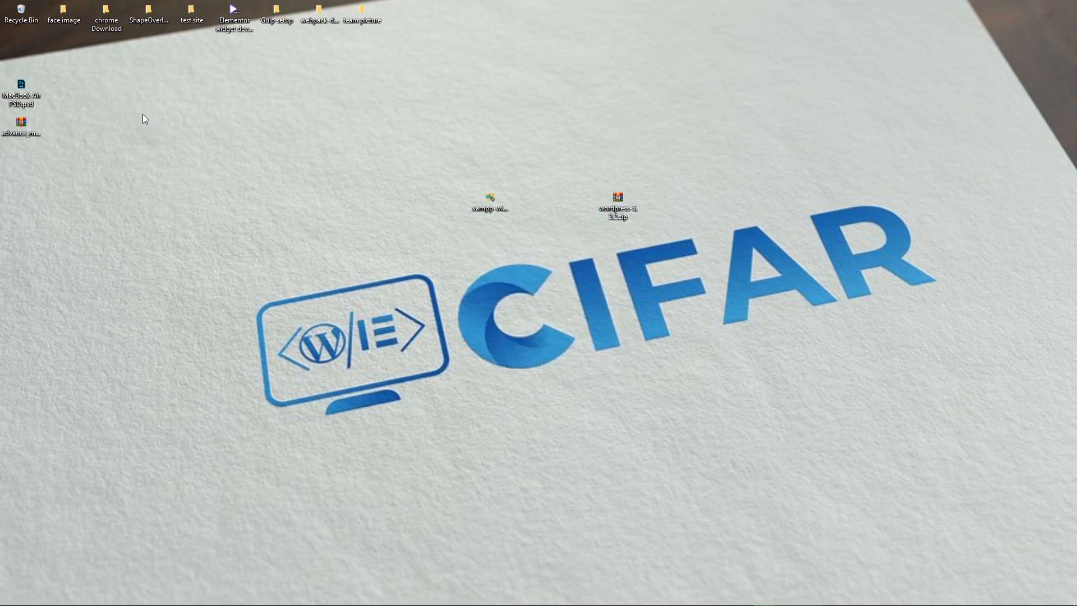
# Step: Place the wordpress-5.3.2 folder beside xampp and open its inner wordpress folder
pyautogui.click(26, 49)
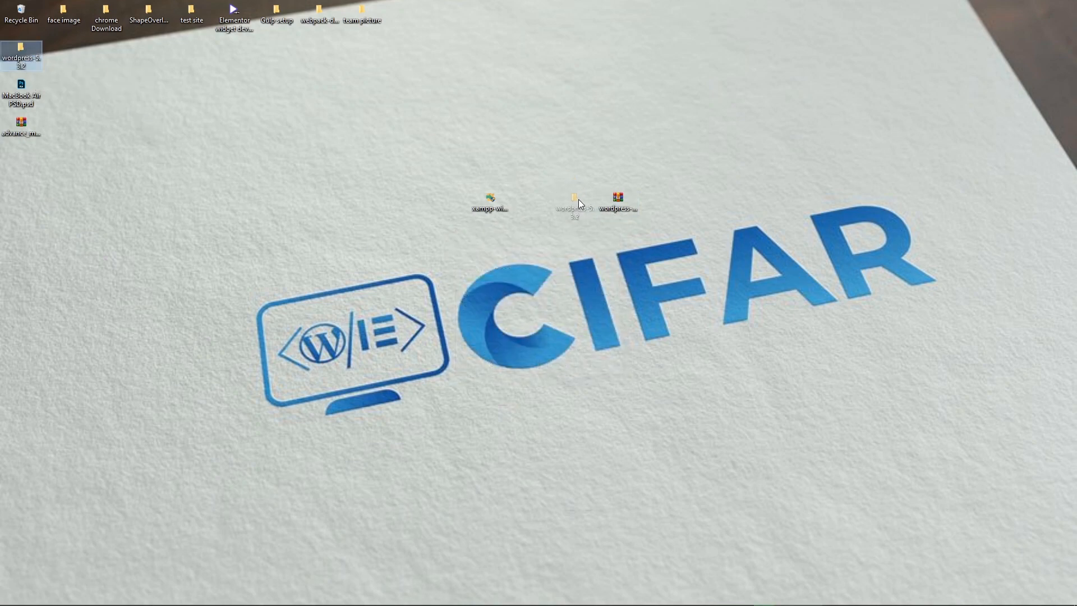
pyautogui.moveTo(570, 199); pyautogui.dragTo(574, 192)
pyautogui.doubleClick(576, 197)
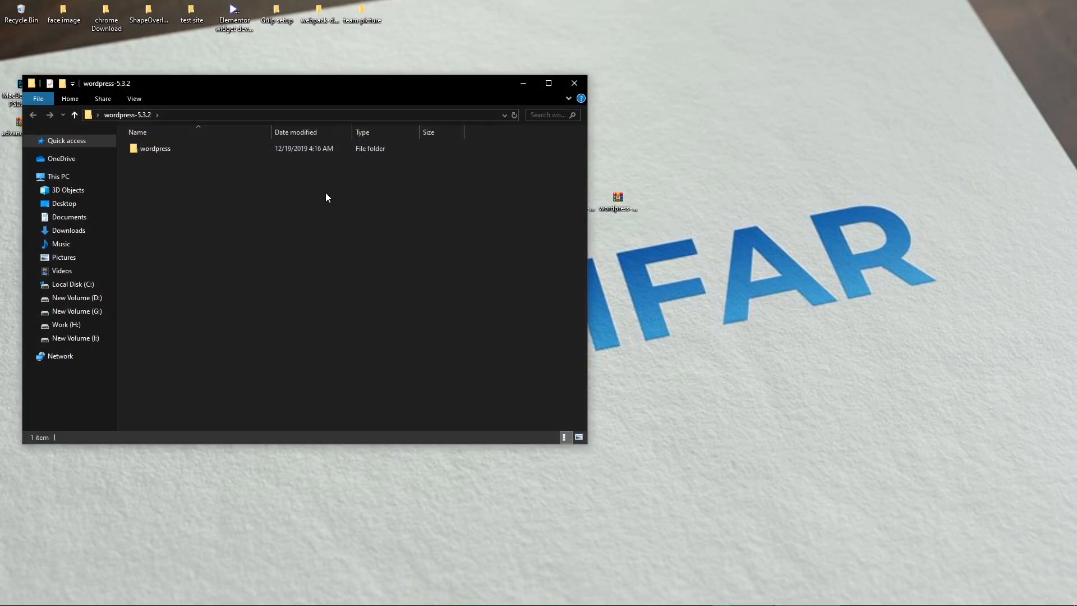
pyautogui.doubleClick(191, 148)
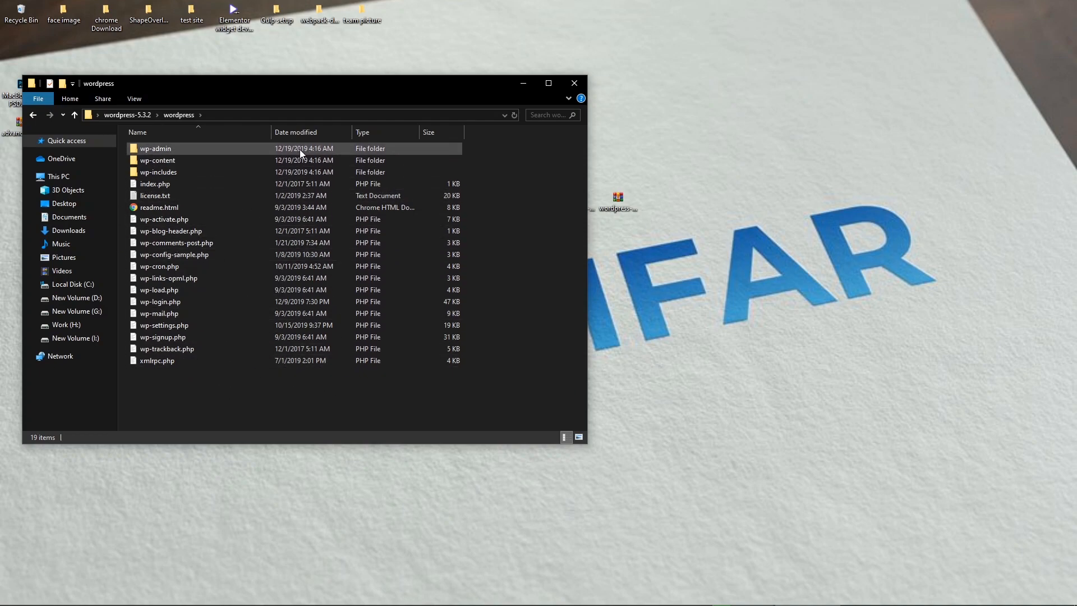
pyautogui.moveTo(353, 90); pyautogui.dragTo(825, 90)
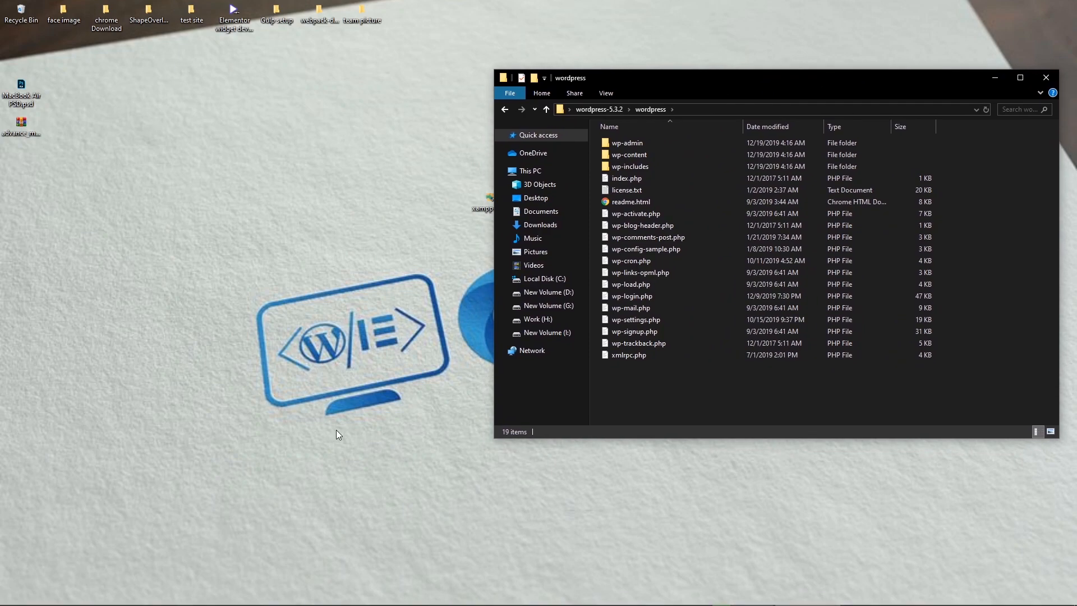
# Step: Stop Apache and MySQL in XAMPP Control Panel and close both panel windows
pyautogui.click(938, 597)
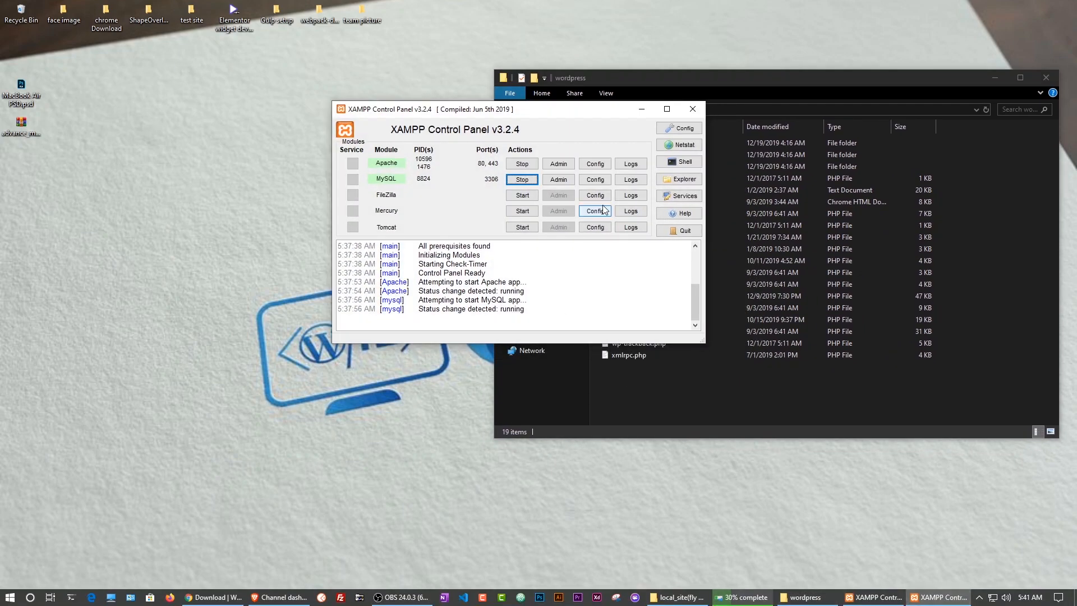
pyautogui.click(522, 164)
pyautogui.click(523, 179)
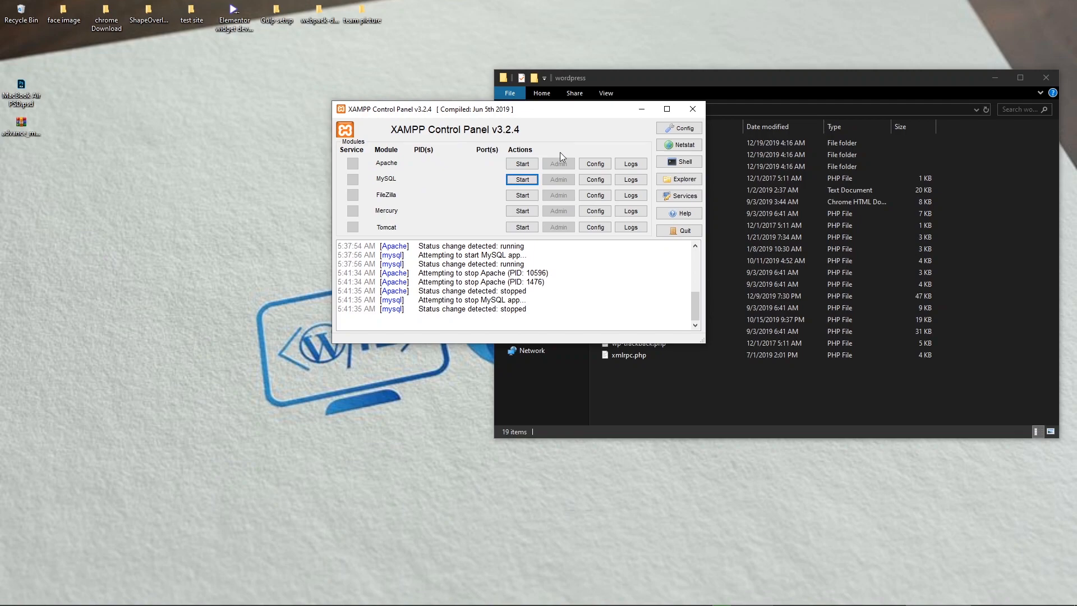
pyautogui.click(691, 114)
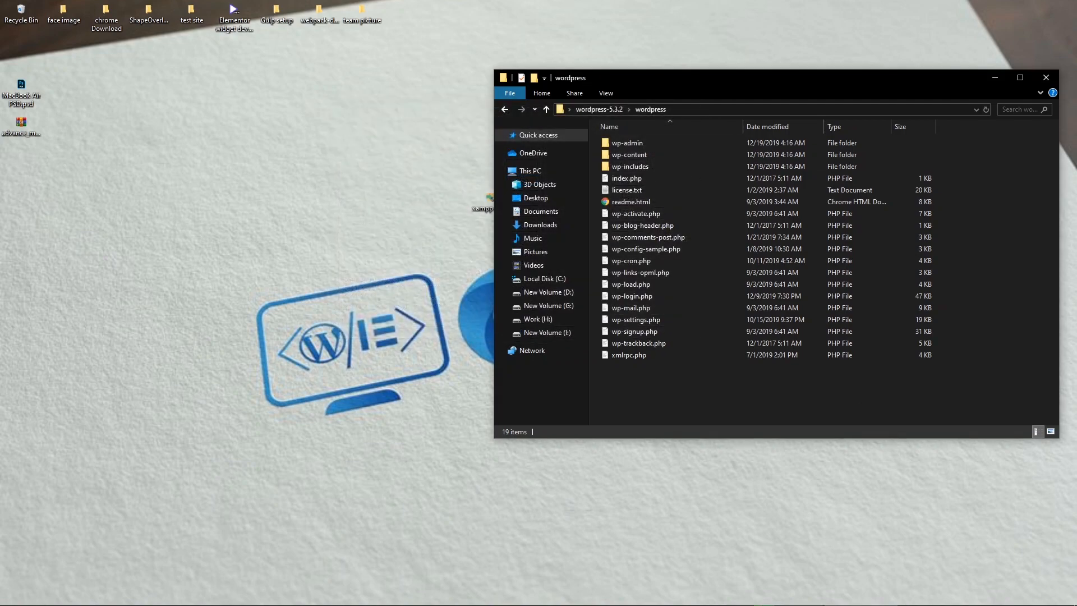
pyautogui.click(934, 597)
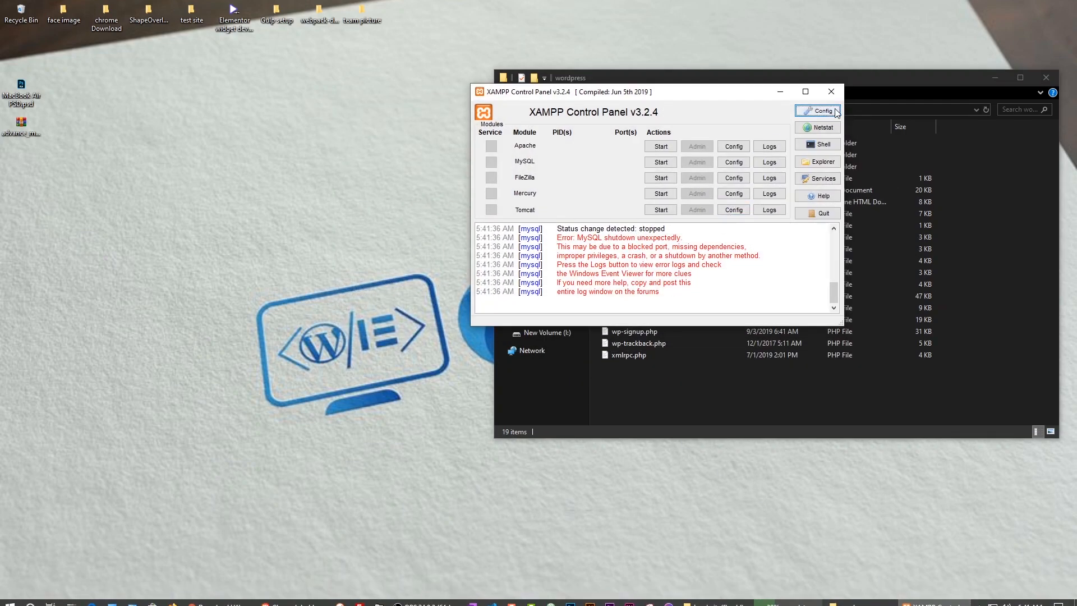
pyautogui.click(829, 93)
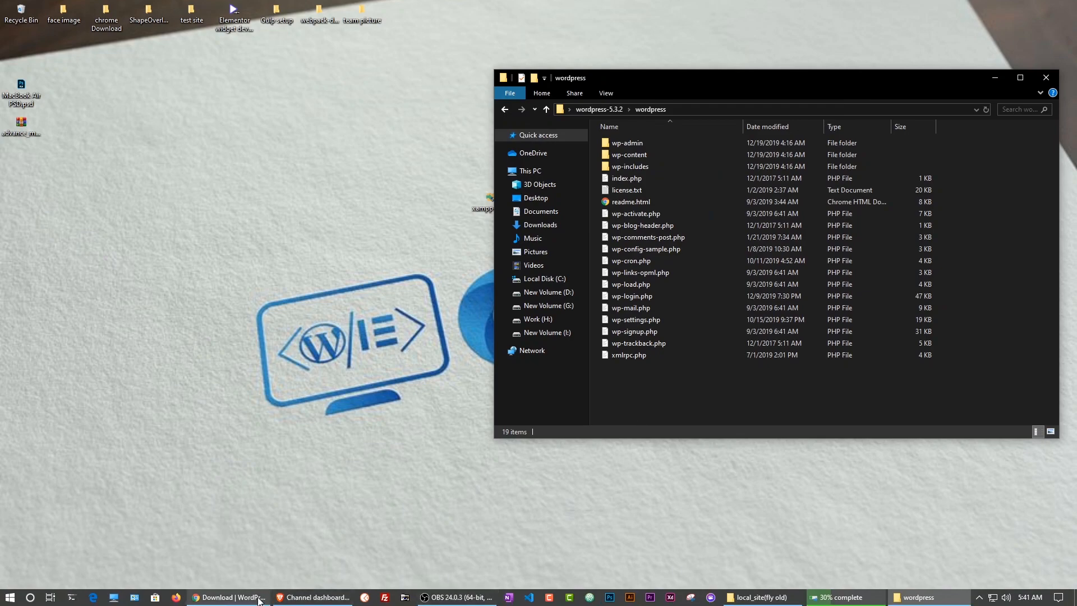
# Step: Browse in File Explorer to C:\xampp\htdocs
pyautogui.click(120, 600)
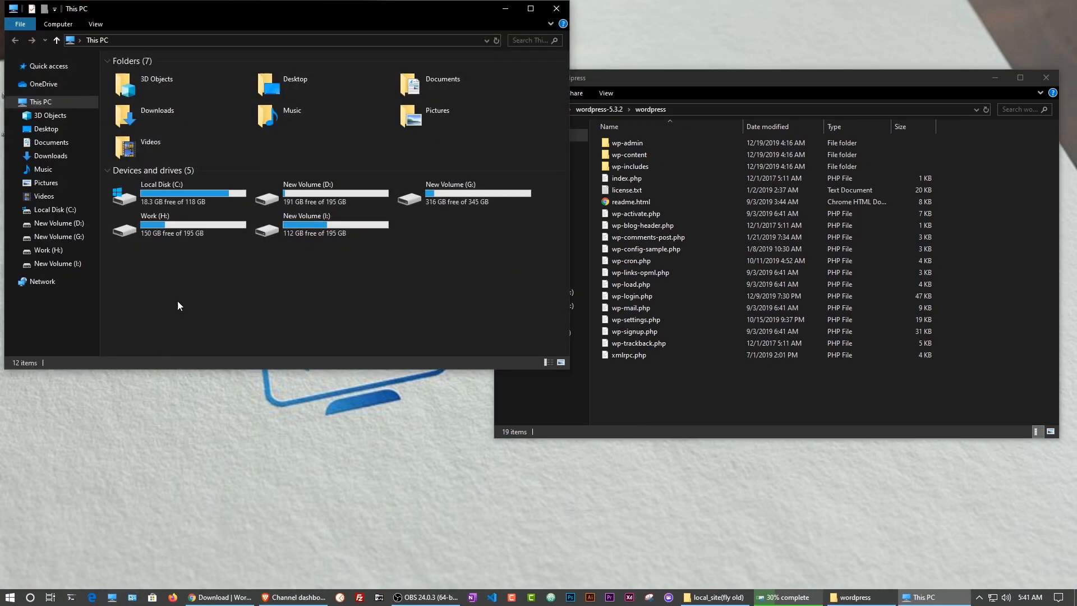
pyautogui.doubleClick(203, 190)
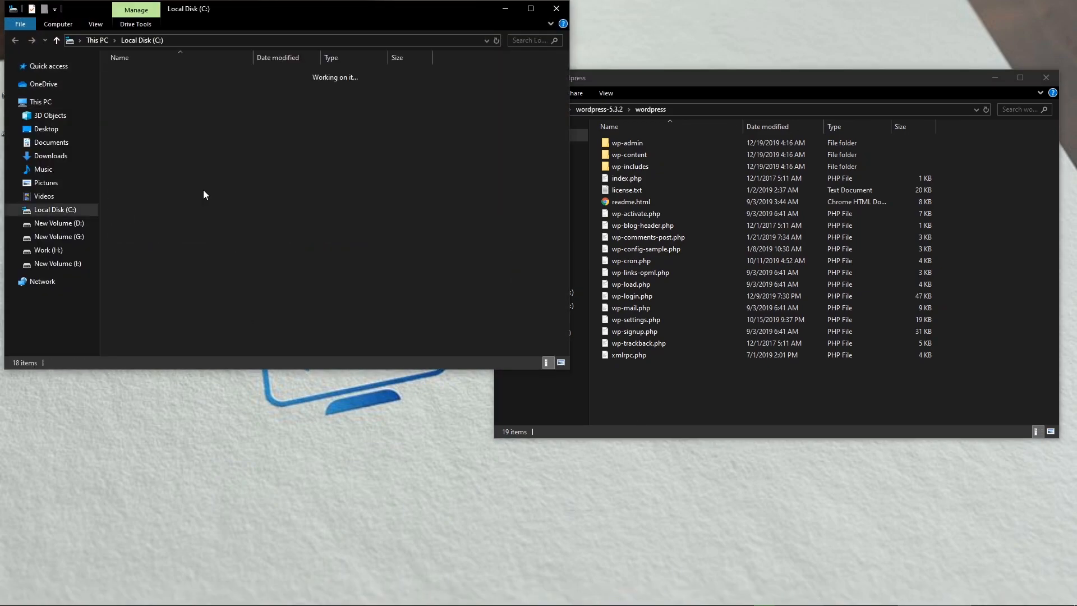
pyautogui.moveTo(284, 12); pyautogui.dragTo(570, 49)
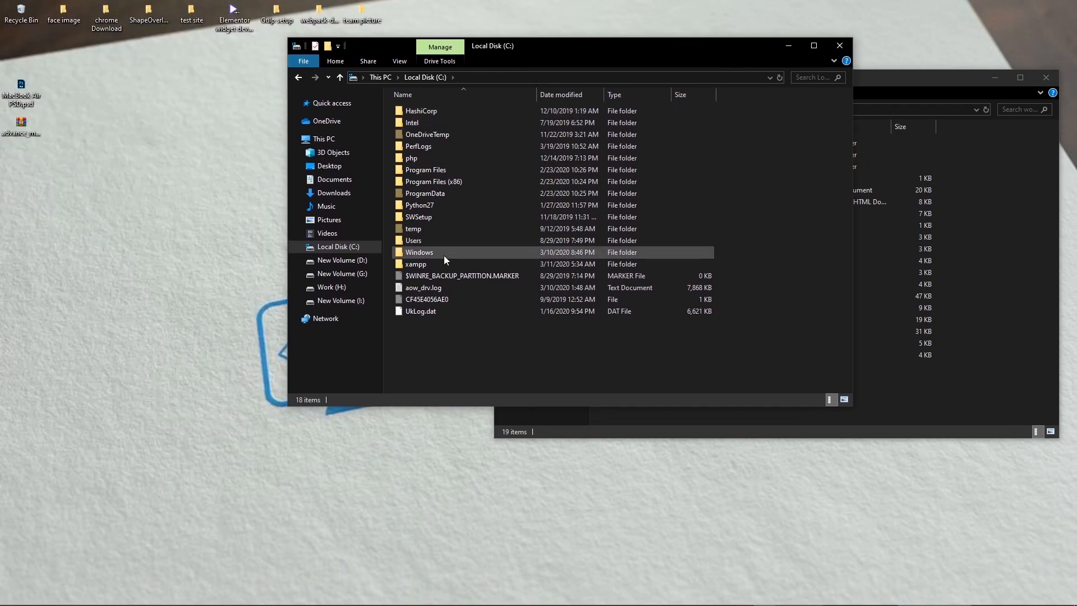
pyautogui.click(422, 265)
pyautogui.doubleClick(423, 264)
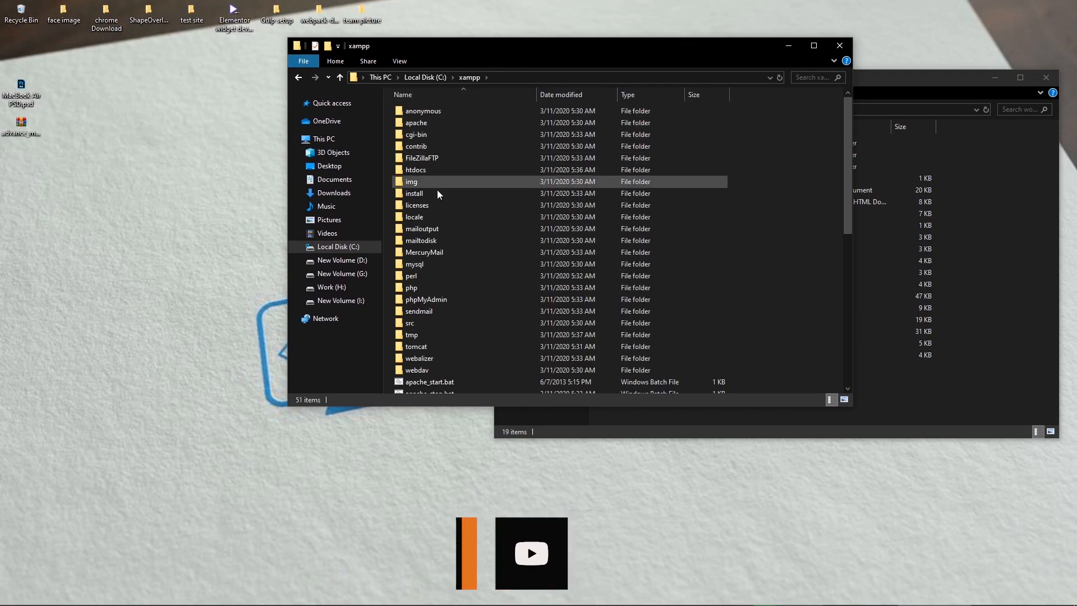
pyautogui.click(426, 173)
pyautogui.doubleClick(426, 173)
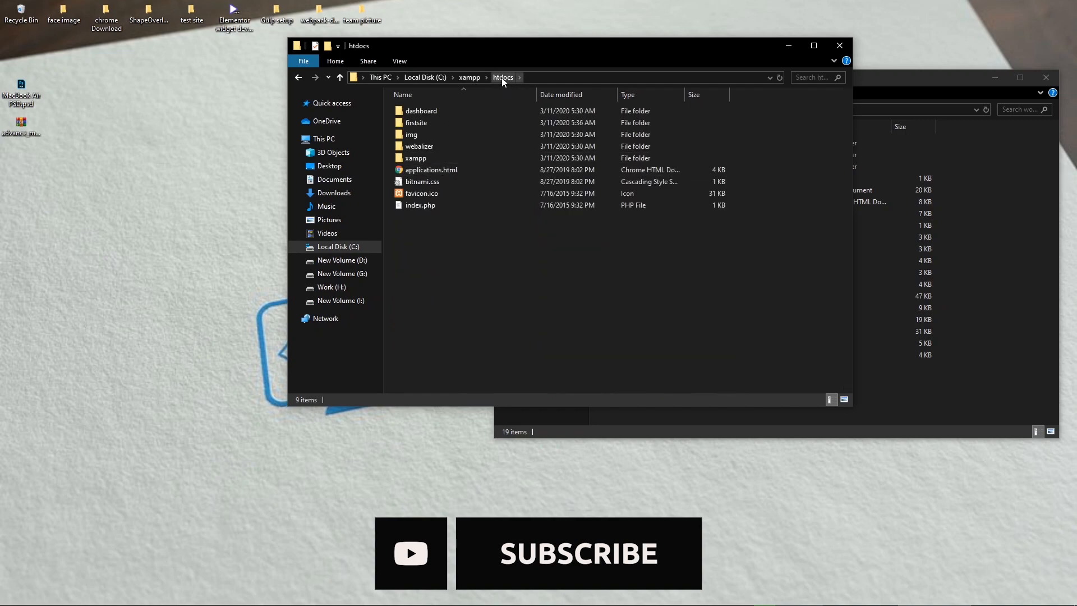
# Step: Create a new folder named mywp in htdocs and open it
pyautogui.rightClick(461, 257)
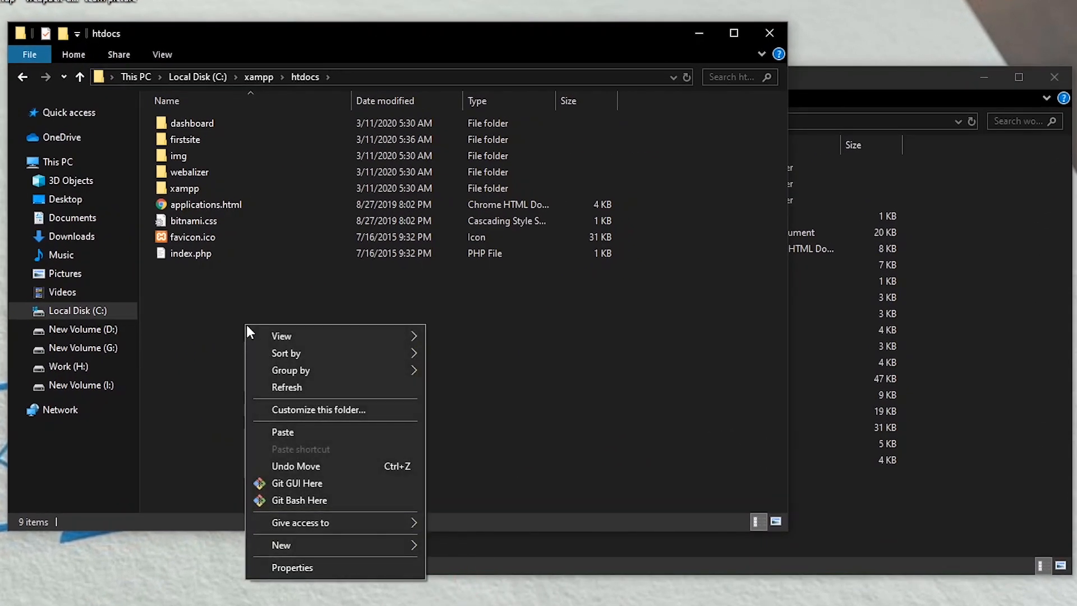
pyautogui.moveTo(330, 543)
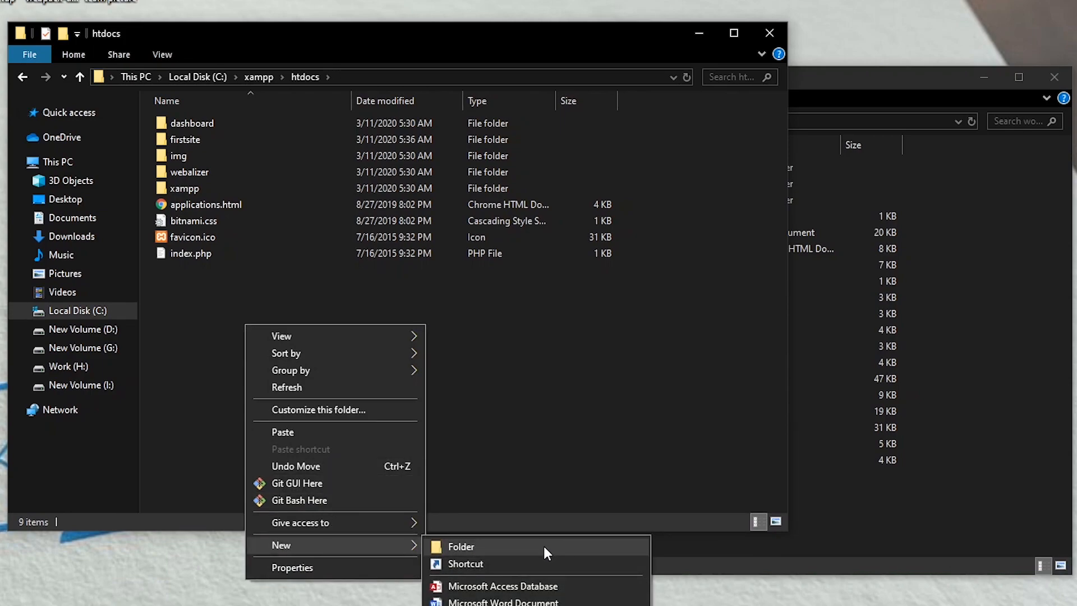
pyautogui.click(544, 546)
pyautogui.write('mywp')
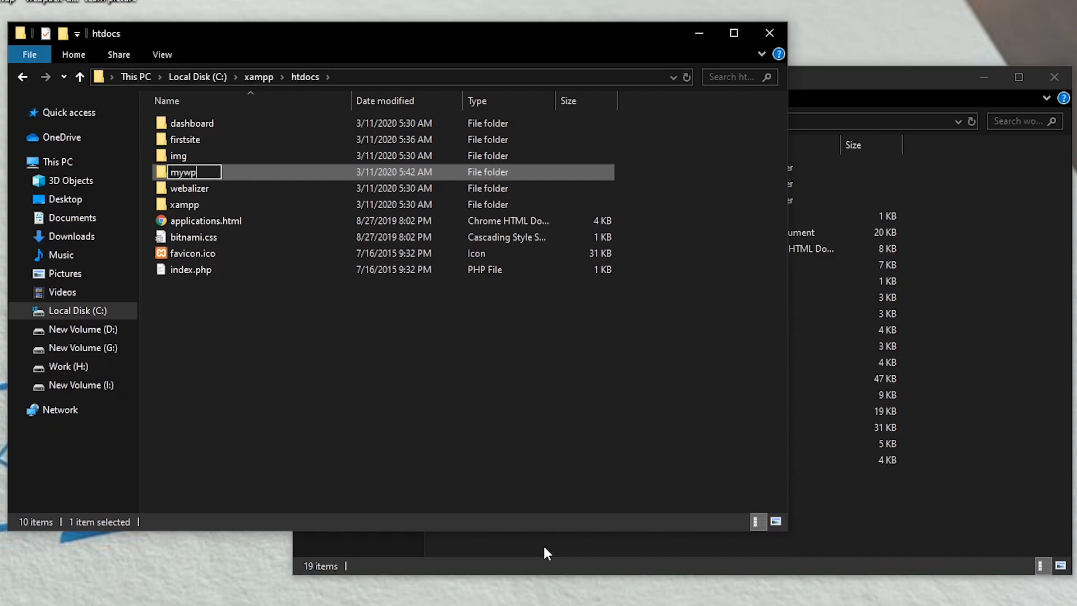
pyautogui.press('Return')
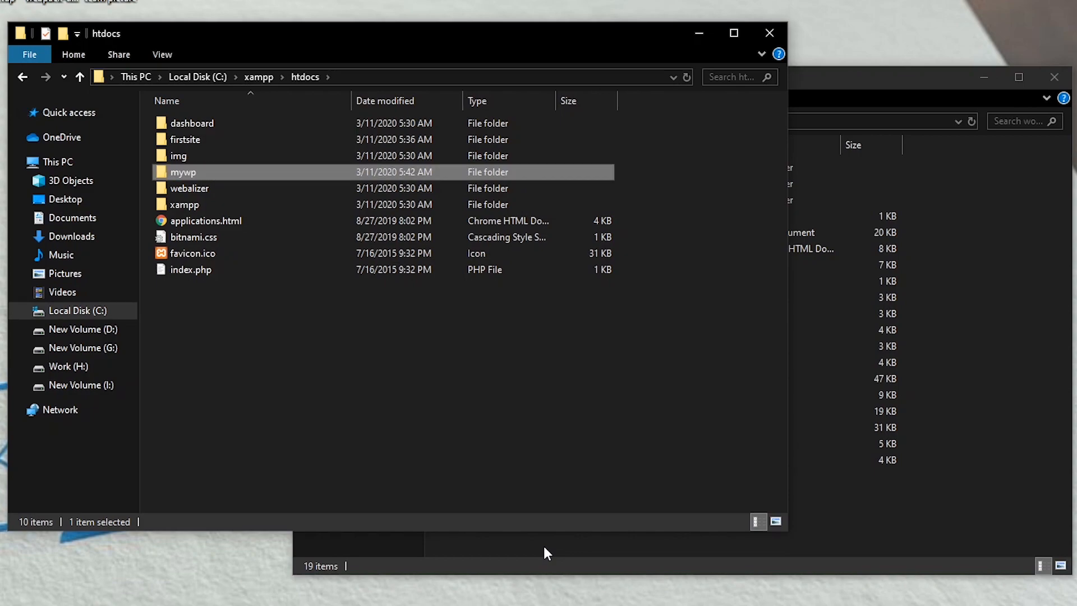
pyautogui.press('Return')
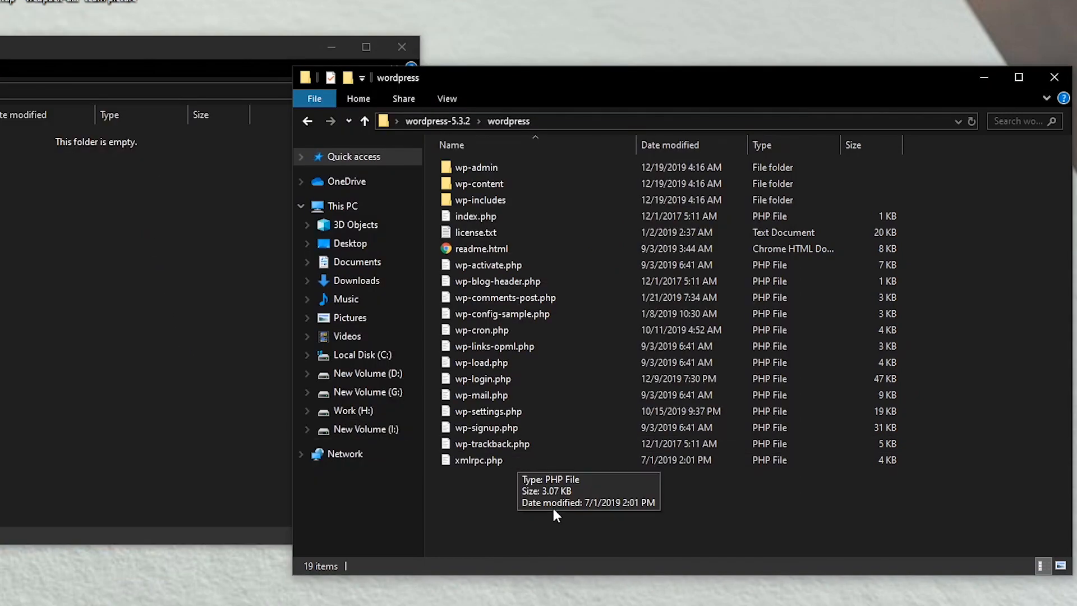
# Step: Select all files in wordpress-5.3.2\wordpress and drop them into the mywp folder
pyautogui.moveTo(633, 493); pyautogui.dragTo(494, 156)
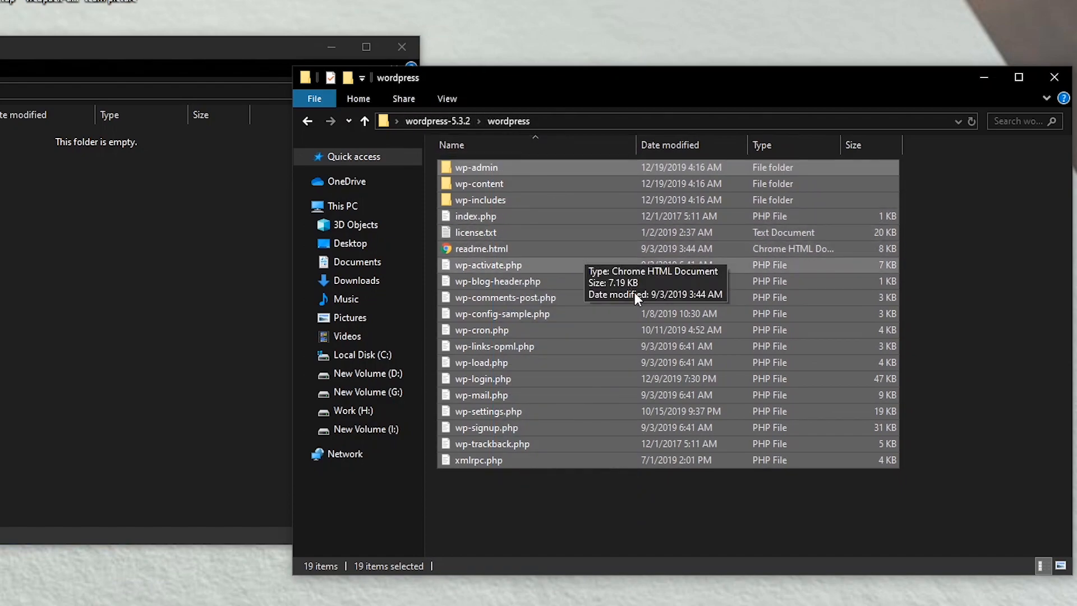
pyautogui.click(1055, 77)
pyautogui.moveTo(274, 53); pyautogui.dragTo(79, 161)
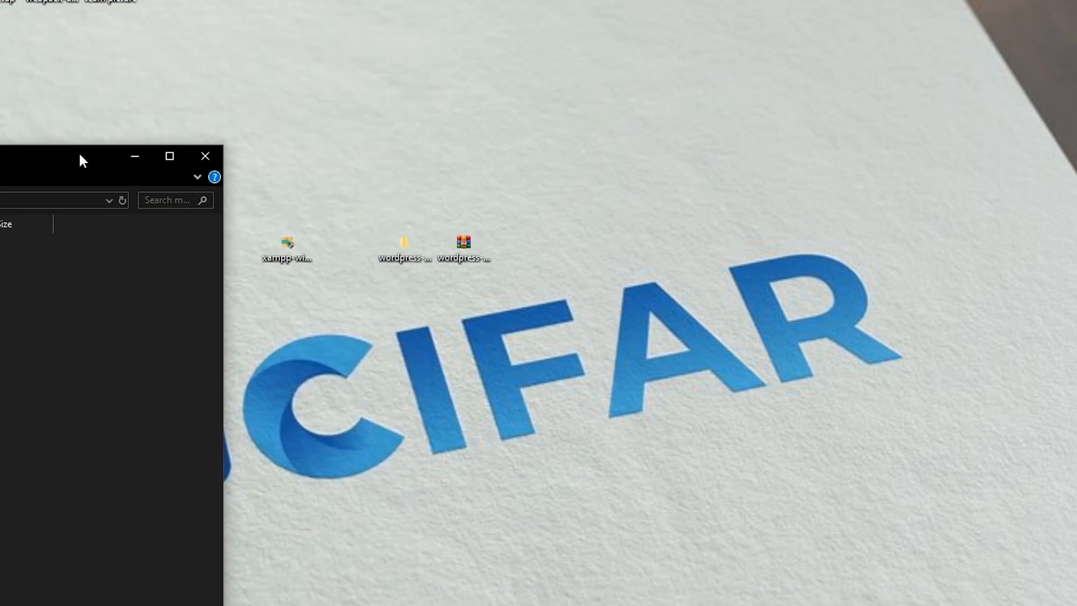
pyautogui.doubleClick(405, 244)
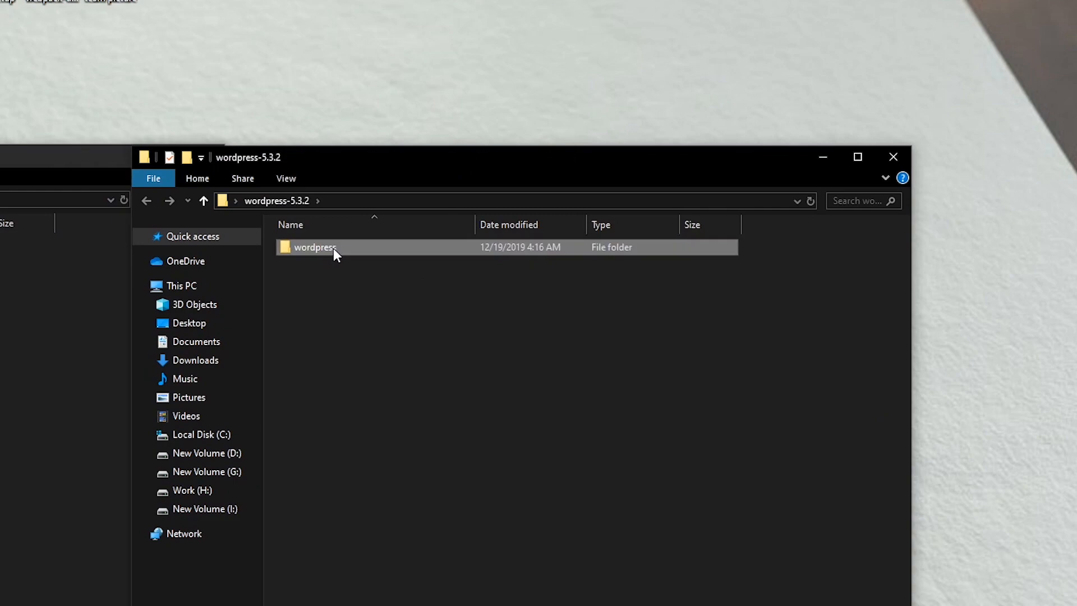
pyautogui.doubleClick(334, 248)
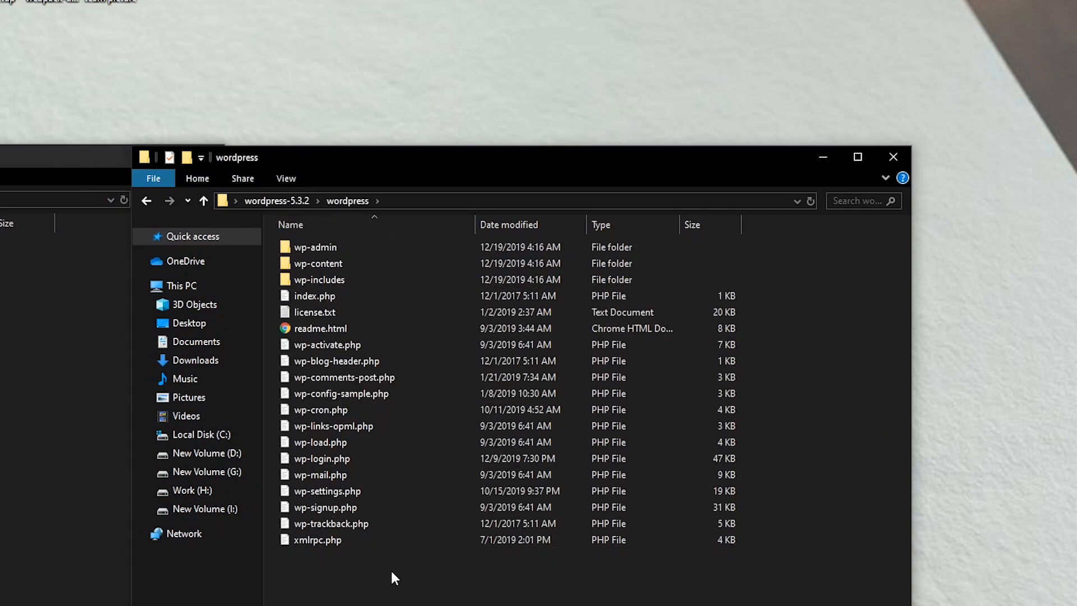
pyautogui.hotkey('ctrl', 'a')
pyautogui.moveTo(427, 298); pyautogui.dragTo(0, 404)
pyautogui.moveTo(1, 158); pyautogui.dragTo(575, 118)
# Step: Close the emptied wordpress window, reopen mywp to check it, and minimize the windows
pyautogui.moveTo(44, 155); pyautogui.dragTo(612, 149)
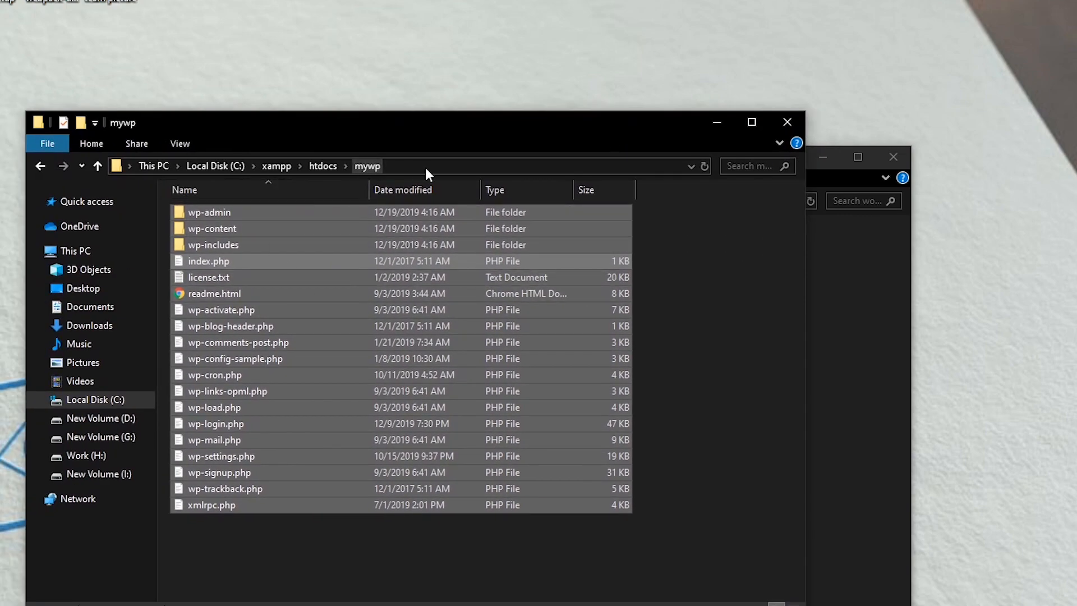
pyautogui.moveTo(418, 125); pyautogui.dragTo(113, 142)
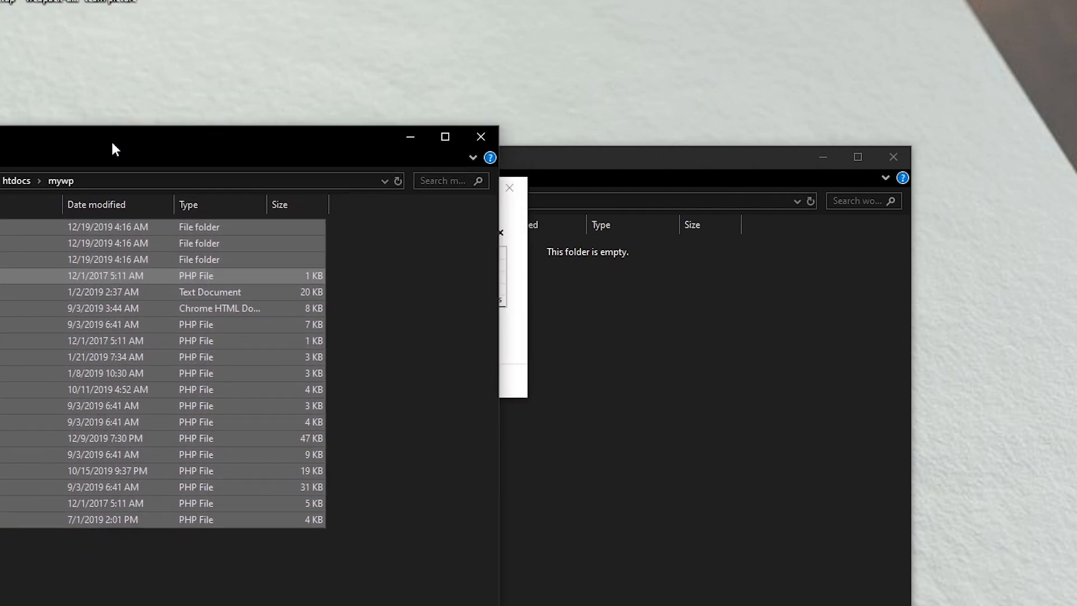
pyautogui.click(590, 339)
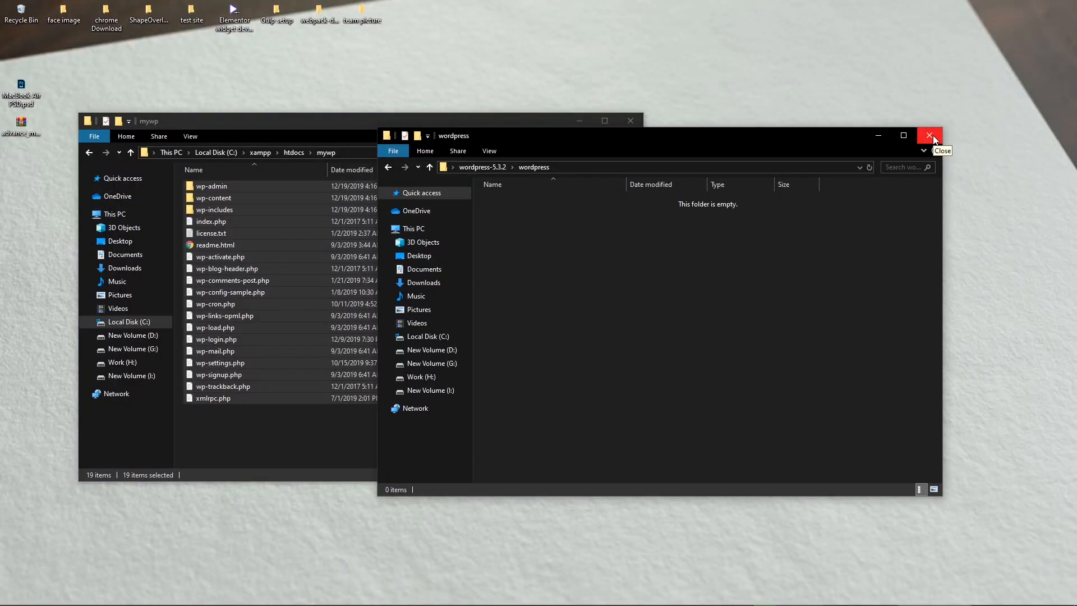
pyautogui.click(933, 139)
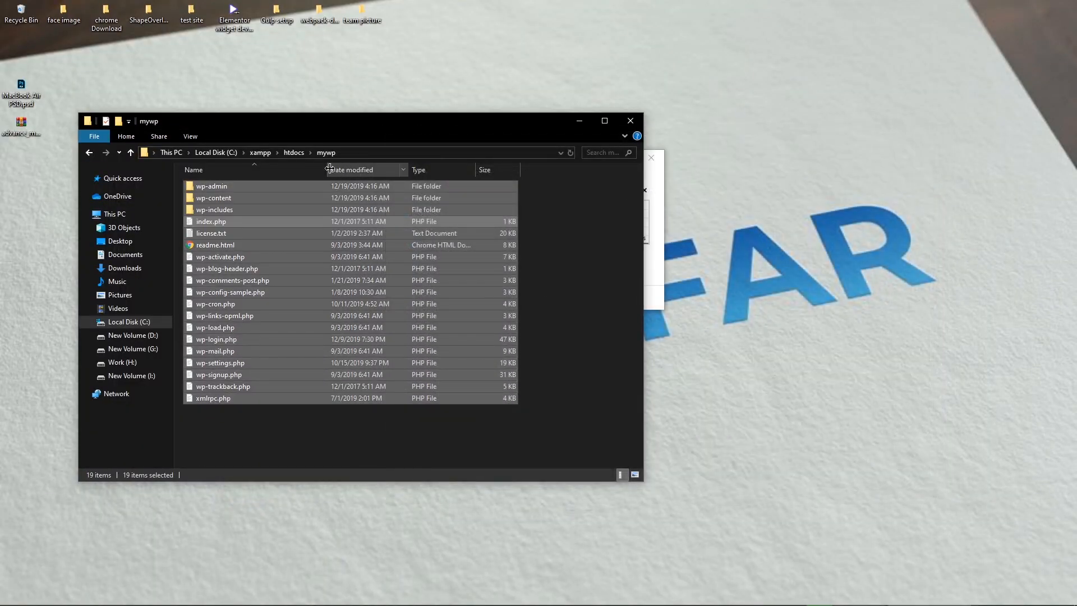
pyautogui.click(411, 430)
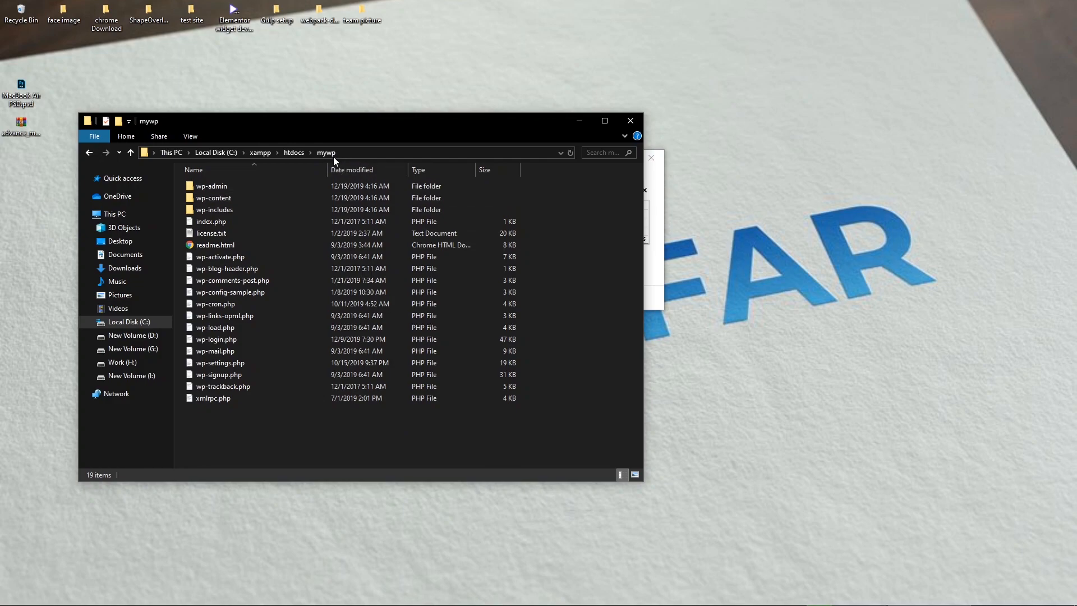
pyautogui.click(294, 153)
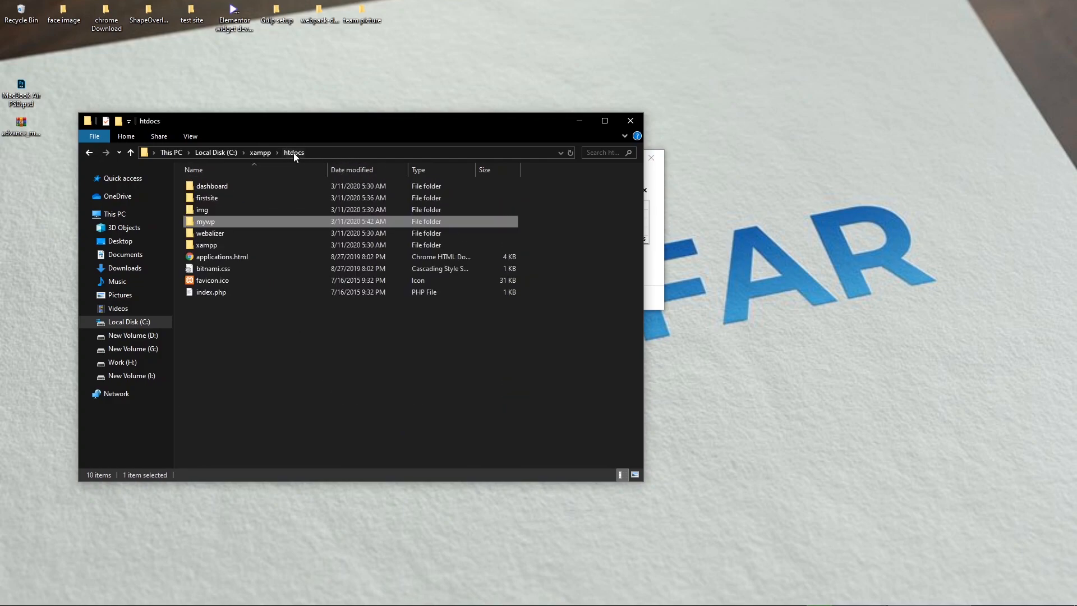
pyautogui.doubleClick(252, 222)
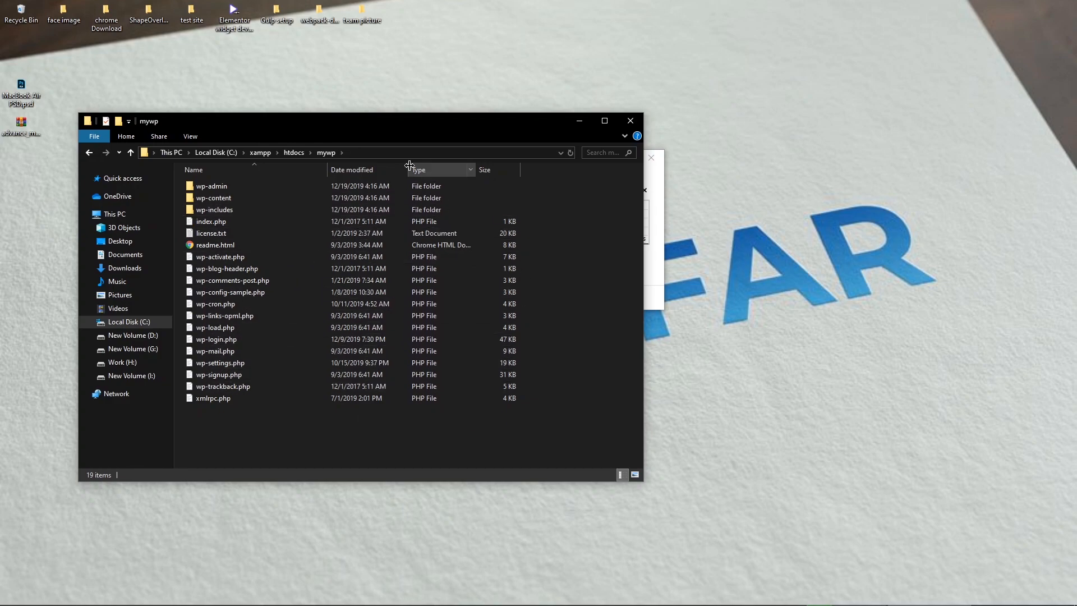
pyautogui.click(578, 123)
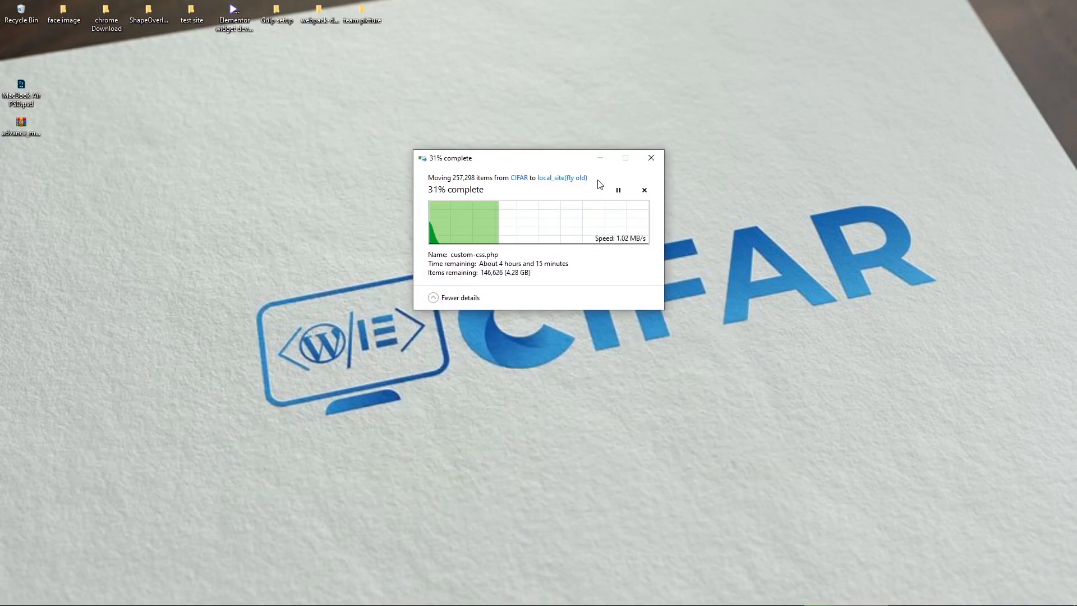
pyautogui.click(601, 159)
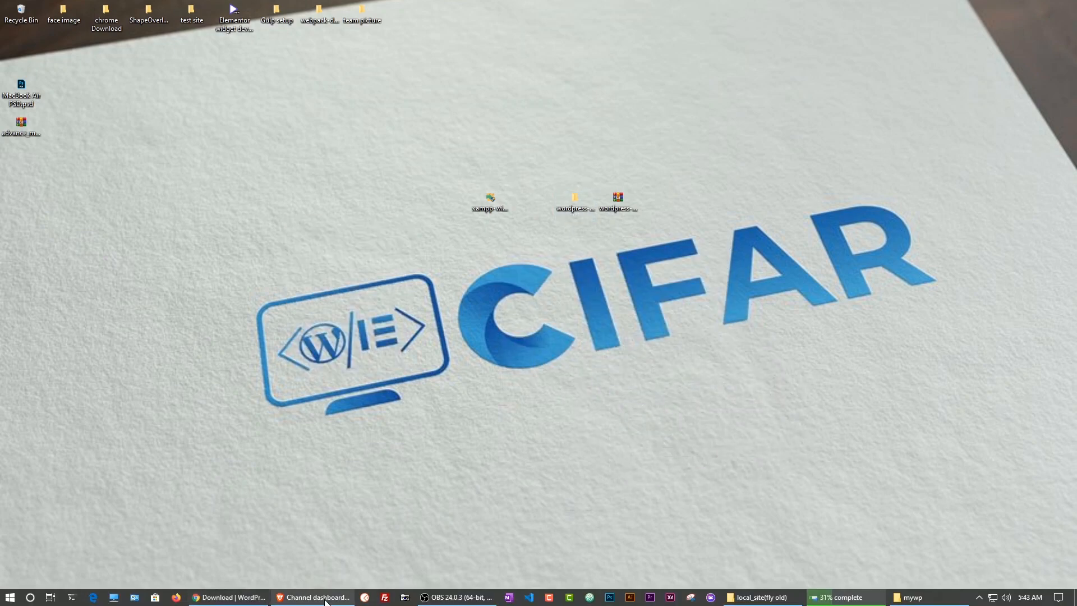
# Step: Close the localhost/firstsite tab and load localhost/phpmyadmin in a new tab
pyautogui.click(235, 598)
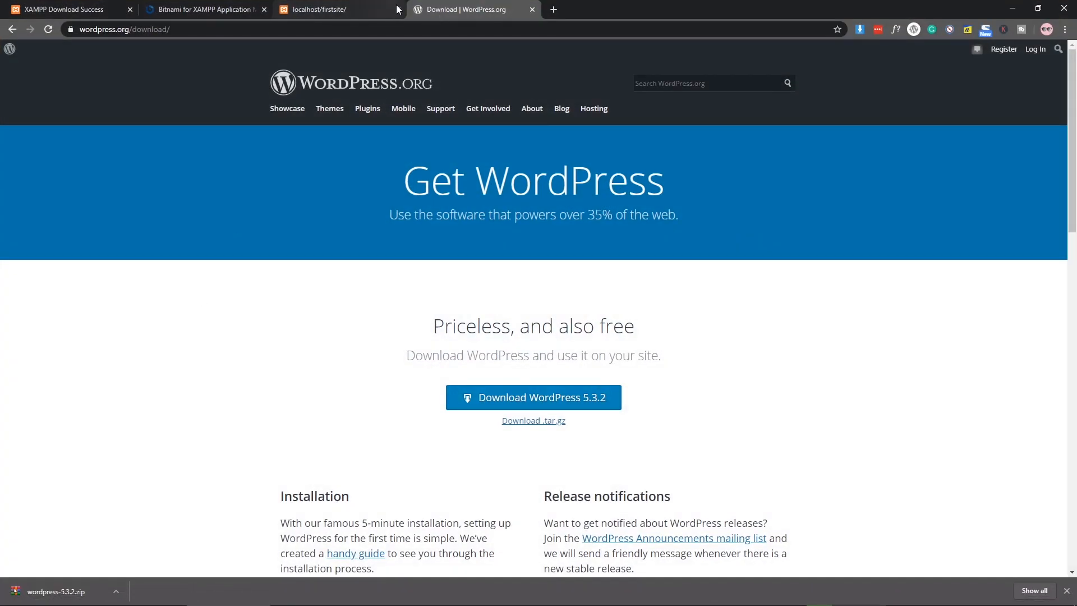
pyautogui.click(398, 11)
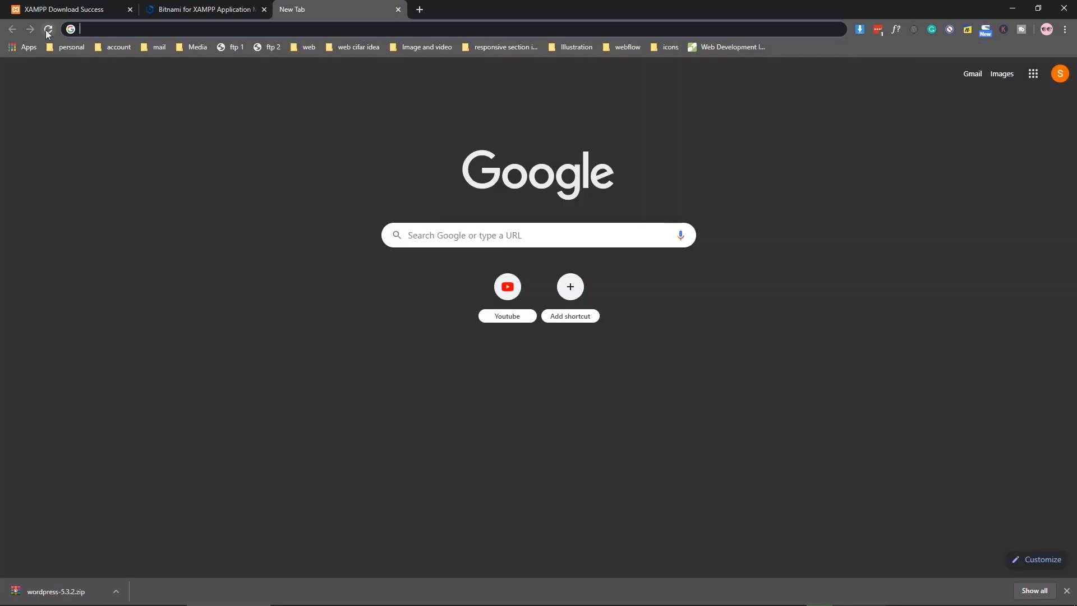
pyautogui.write('loac')
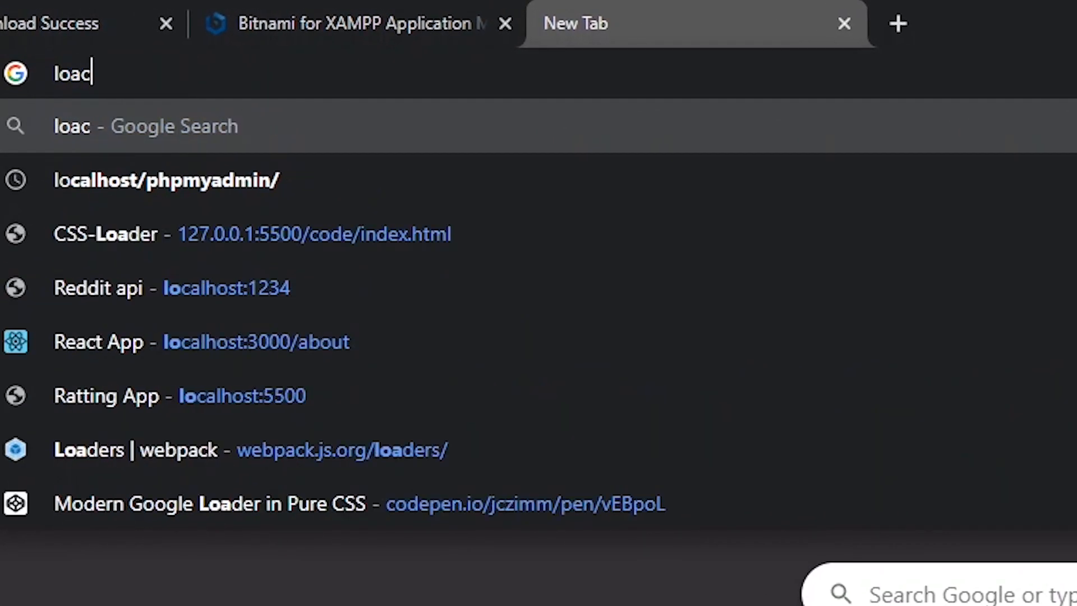
pyautogui.press('BackSpace')
pyautogui.press('BackSpace')
pyautogui.write('calh')
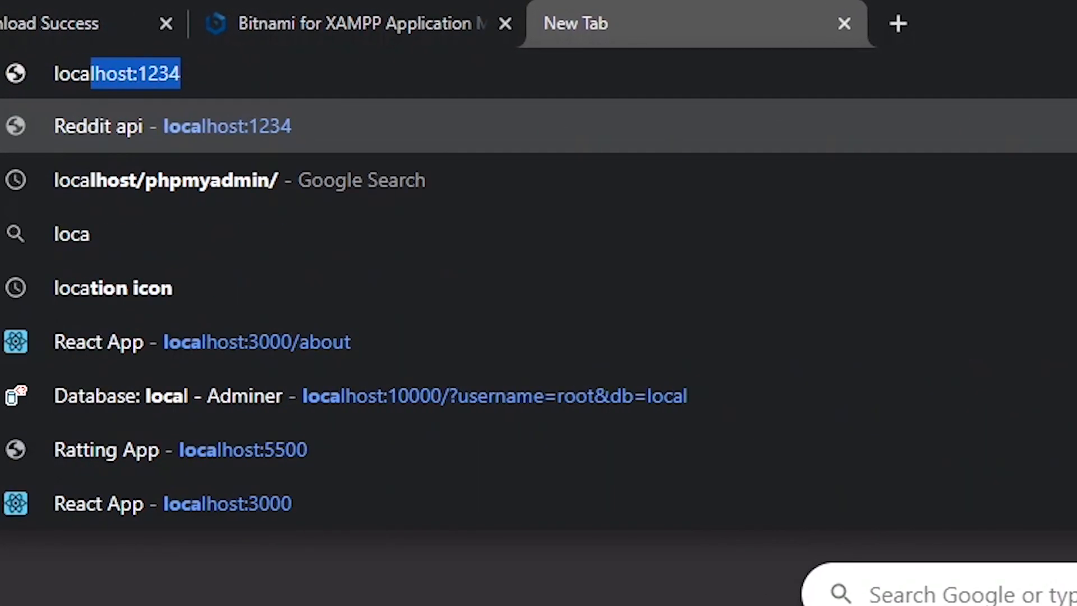
pyautogui.write('ost')
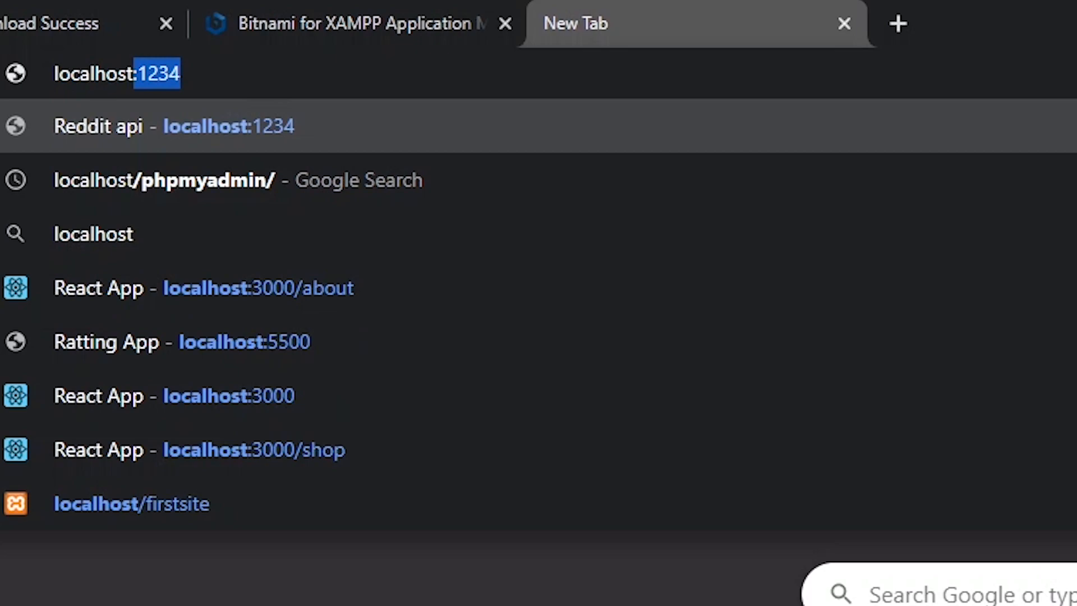
pyautogui.write('/php')
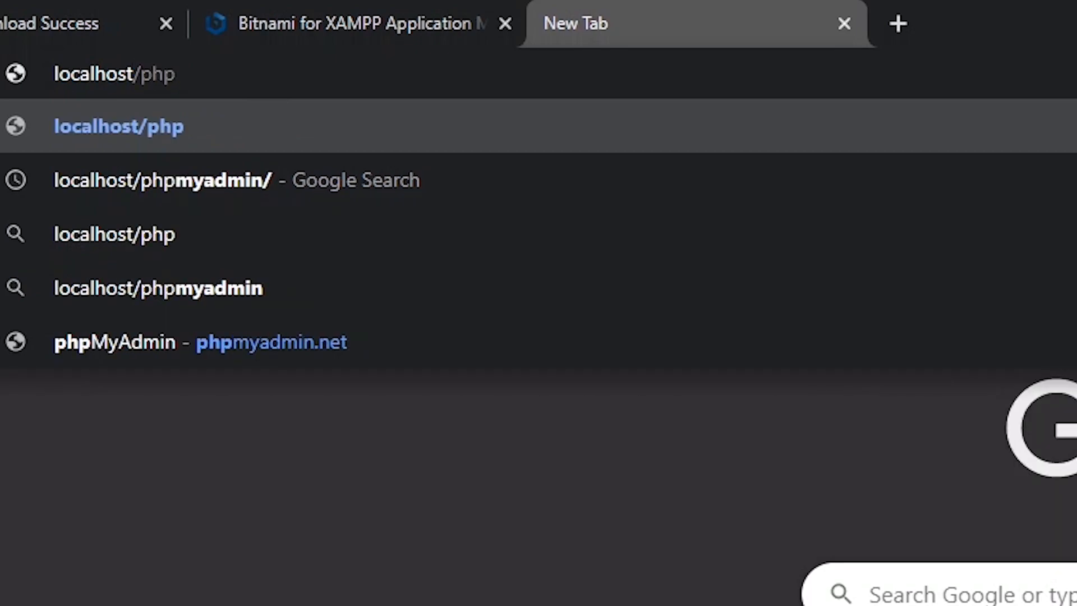
pyautogui.write('myadmin')
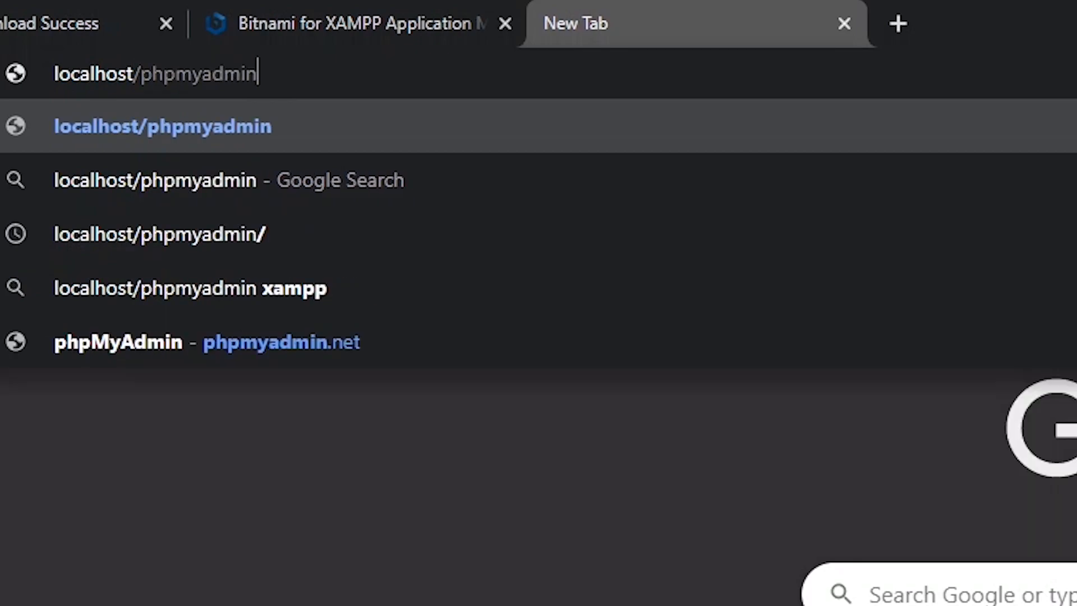
pyautogui.press('Return')
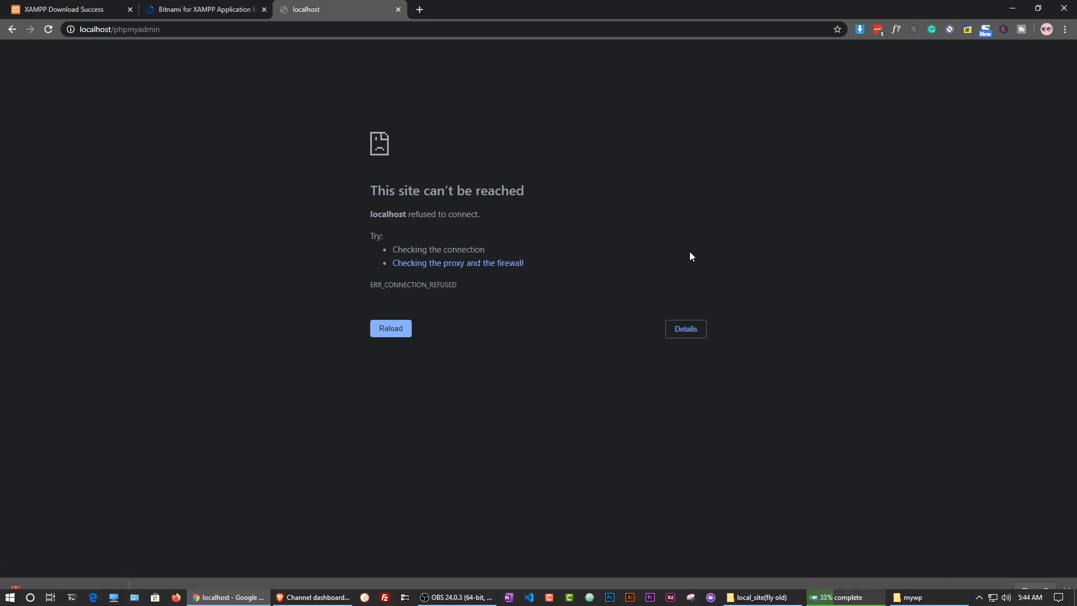
# Step: Open C:\xampp in File Explorer and scroll to the bottom of its 51 items
pyautogui.click(1015, 8)
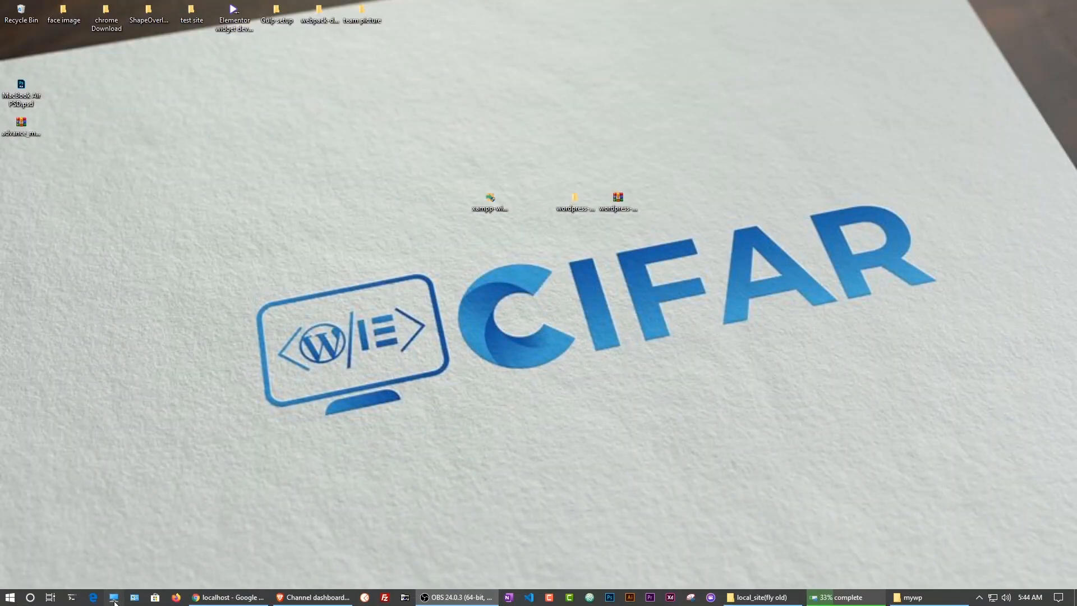
pyautogui.click(112, 597)
pyautogui.doubleClick(277, 326)
pyautogui.doubleClick(235, 352)
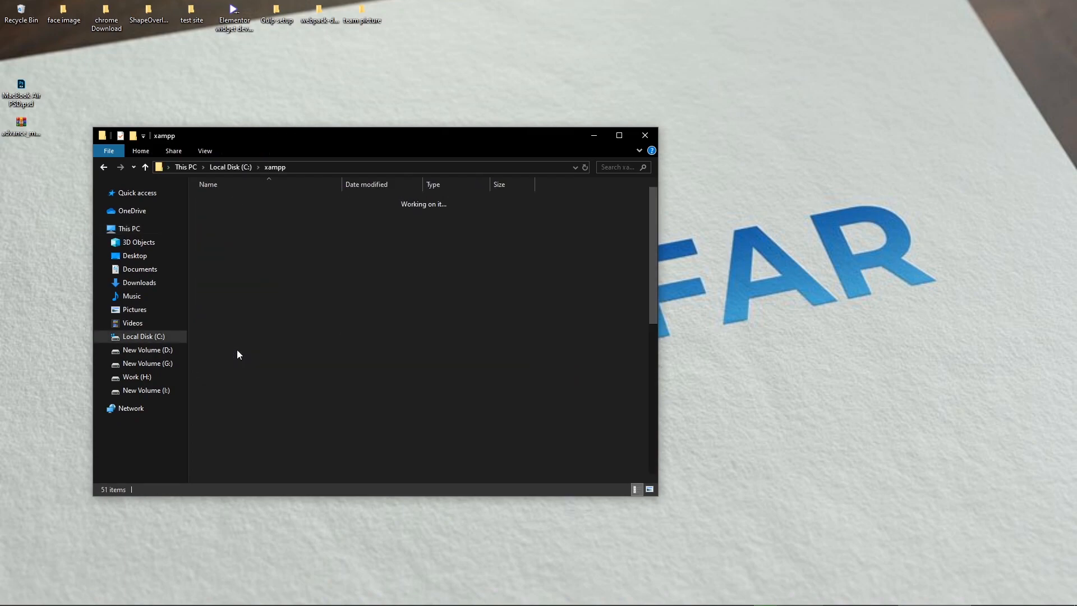
pyautogui.scroll(-8, 301, 331)
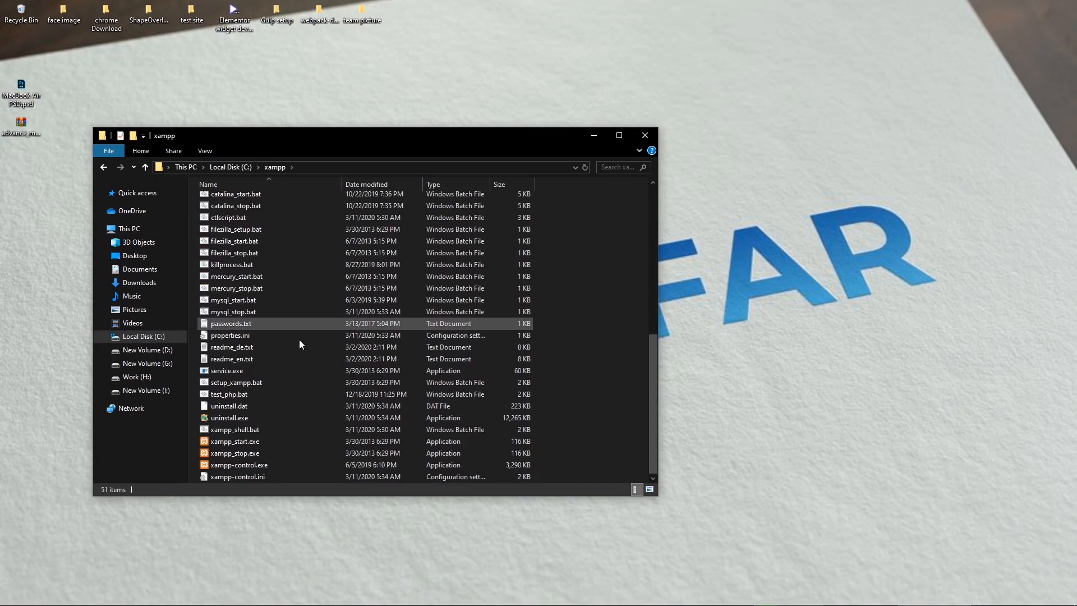
# Step: Launch xampp-control.exe, start Apache and MySQL, and minimize the control panel
pyautogui.doubleClick(273, 464)
pyautogui.click(594, 135)
pyautogui.click(199, 65)
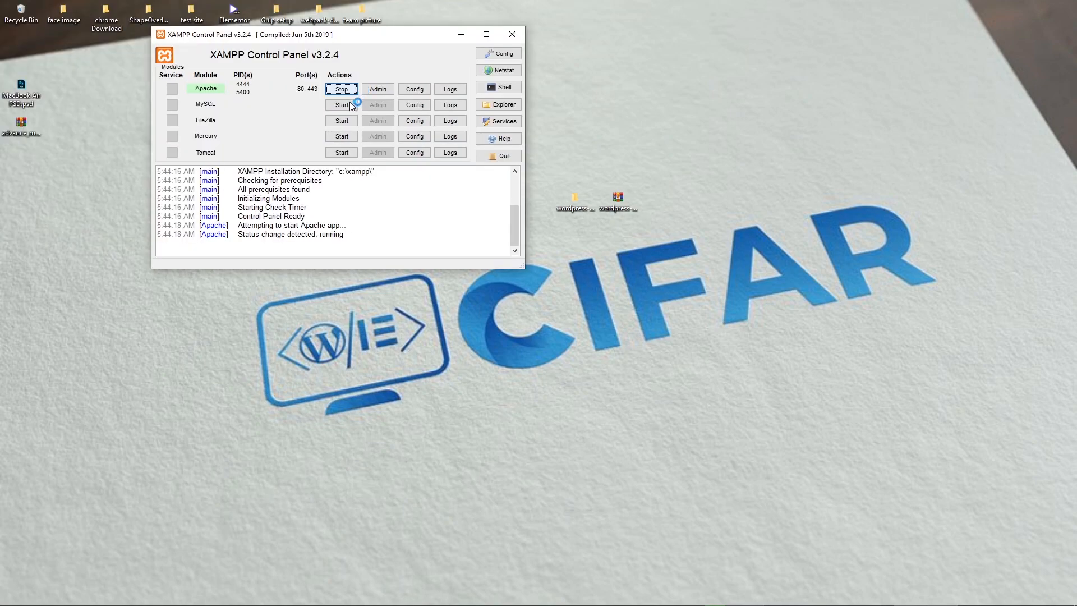
pyautogui.click(347, 105)
pyautogui.click(463, 36)
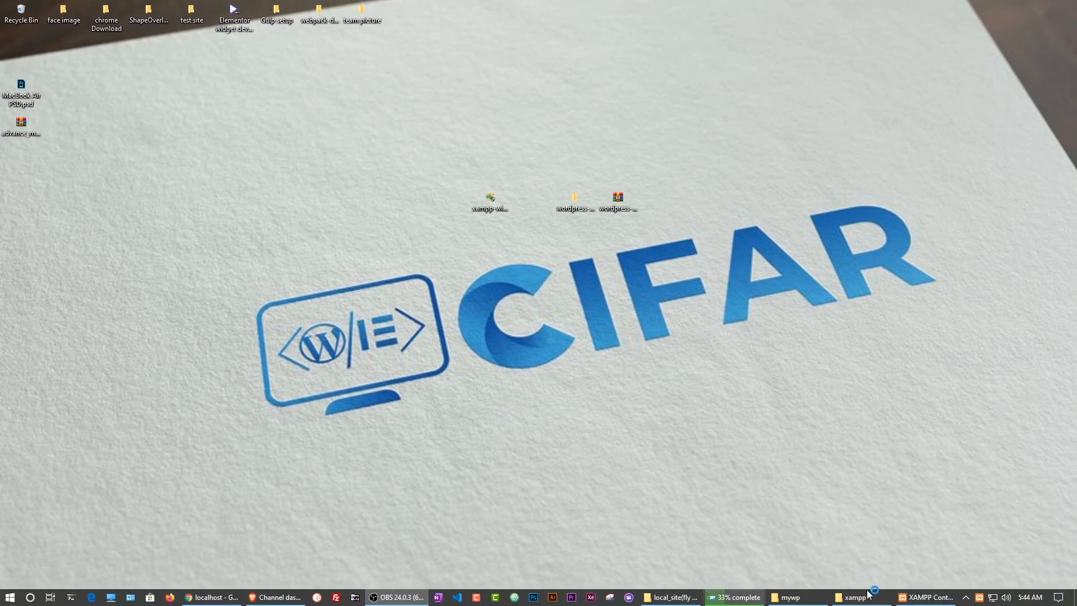
# Step: Reload localhost/phpmyadmin so the server home page loads, then open the Databases page
pyautogui.click(204, 599)
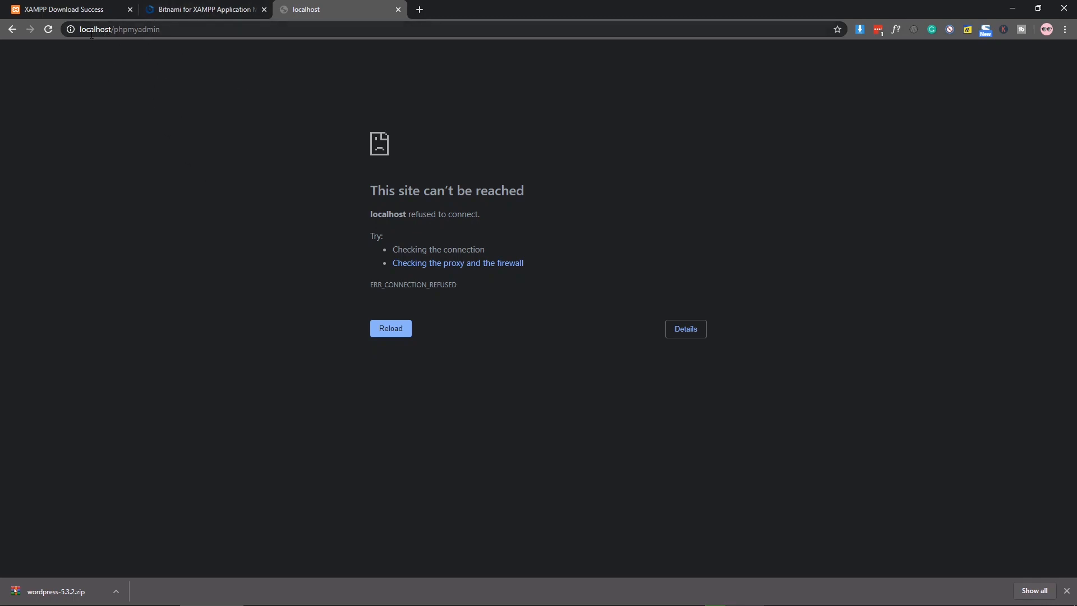
pyautogui.click(193, 30)
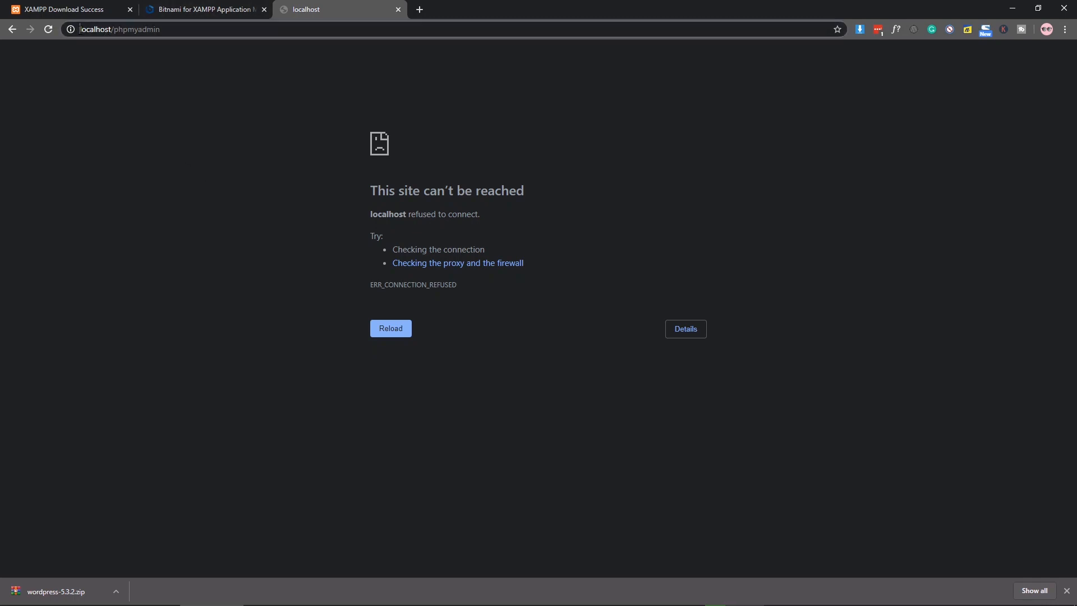
pyautogui.click(92, 75)
pyautogui.click(201, 29)
pyautogui.press('Return')
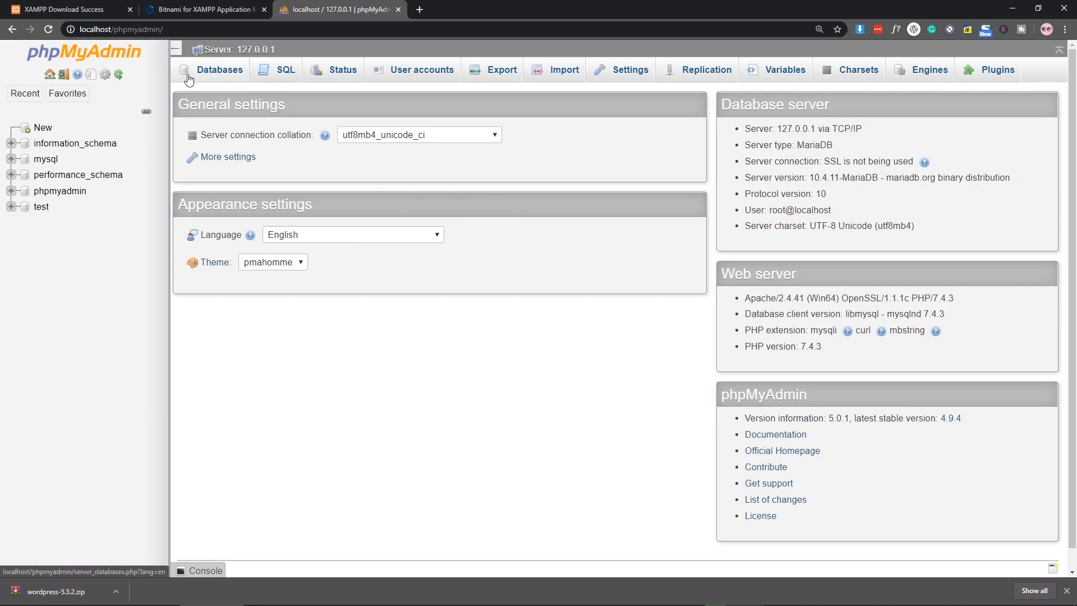
pyautogui.click(213, 75)
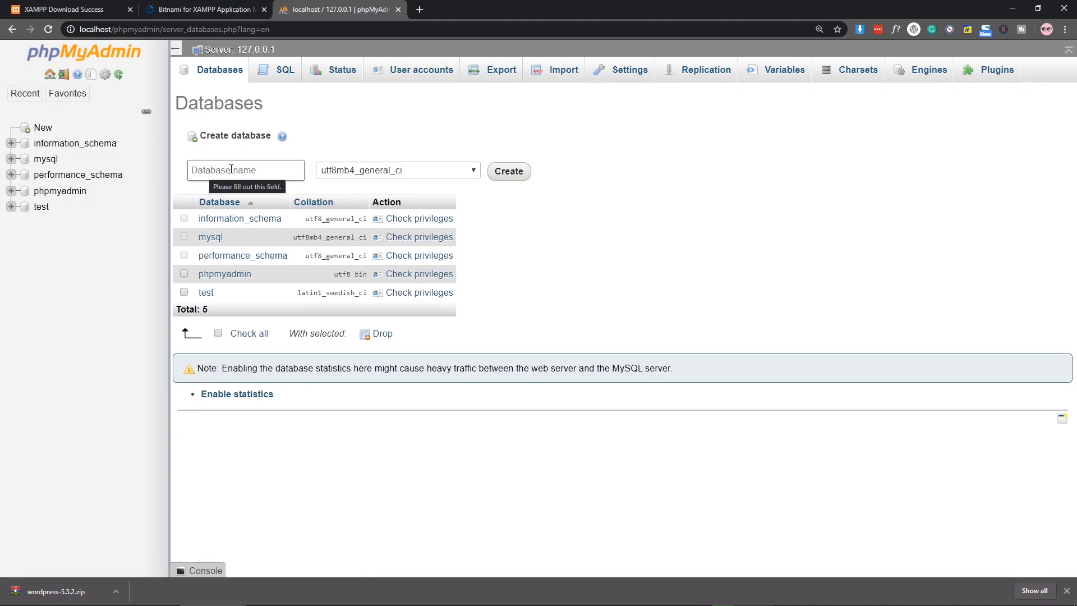
# Step: Create the database mywpdata, open its empty structure page, and dismiss the downloads bar
pyautogui.click(231, 169)
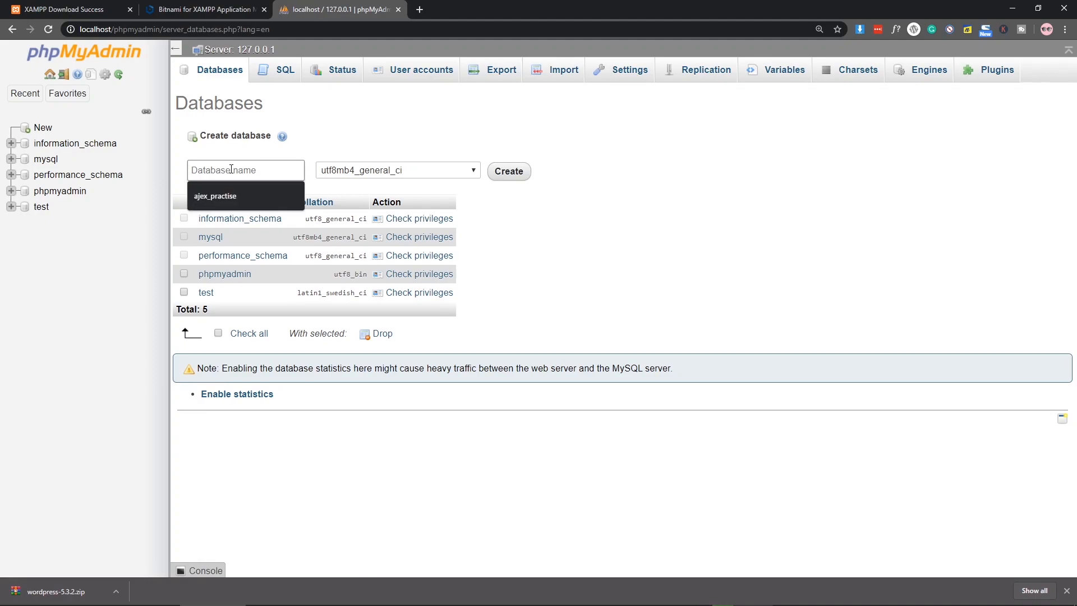
pyautogui.write('mywp')
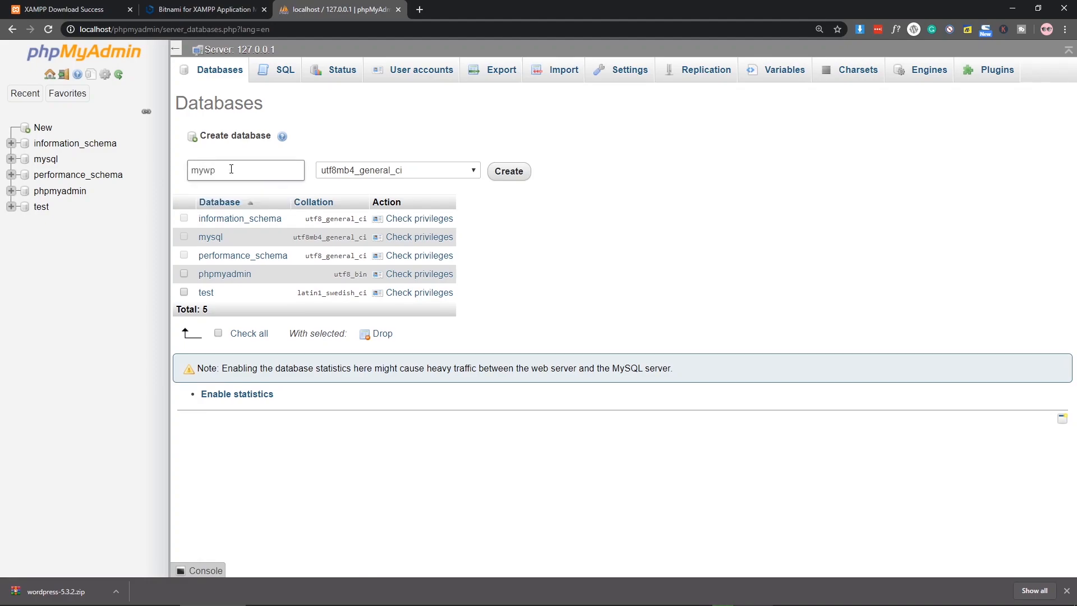
pyautogui.write('data')
pyautogui.click(520, 177)
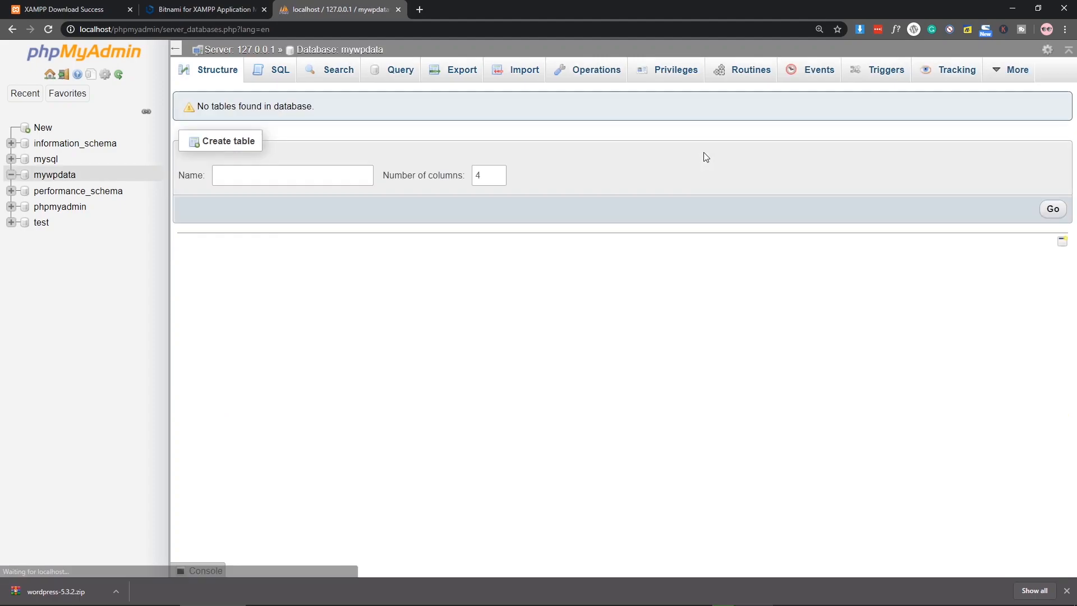
pyautogui.click(60, 179)
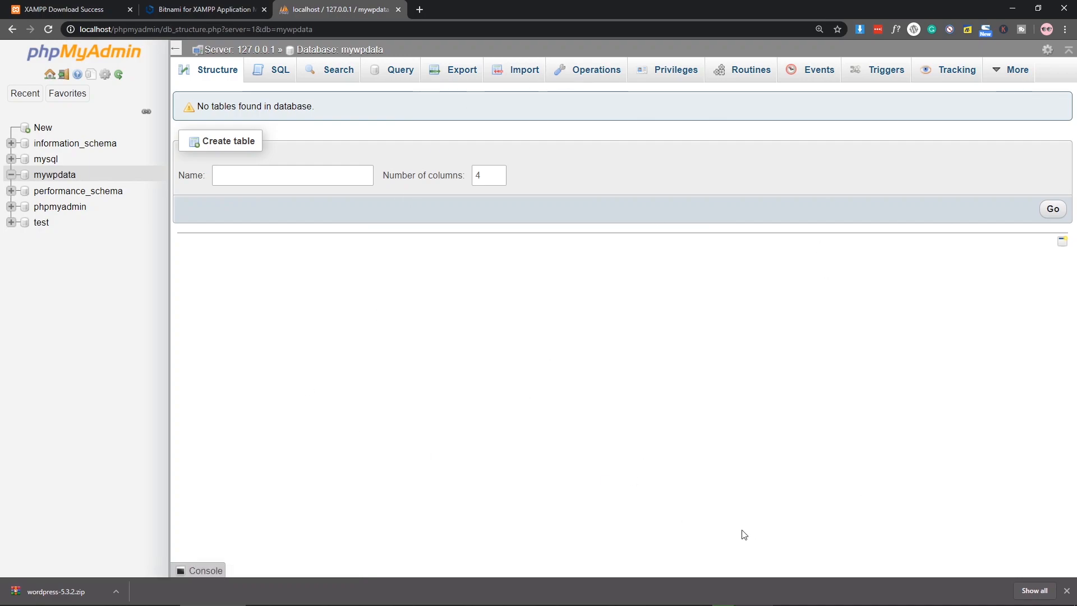
pyautogui.click(1067, 590)
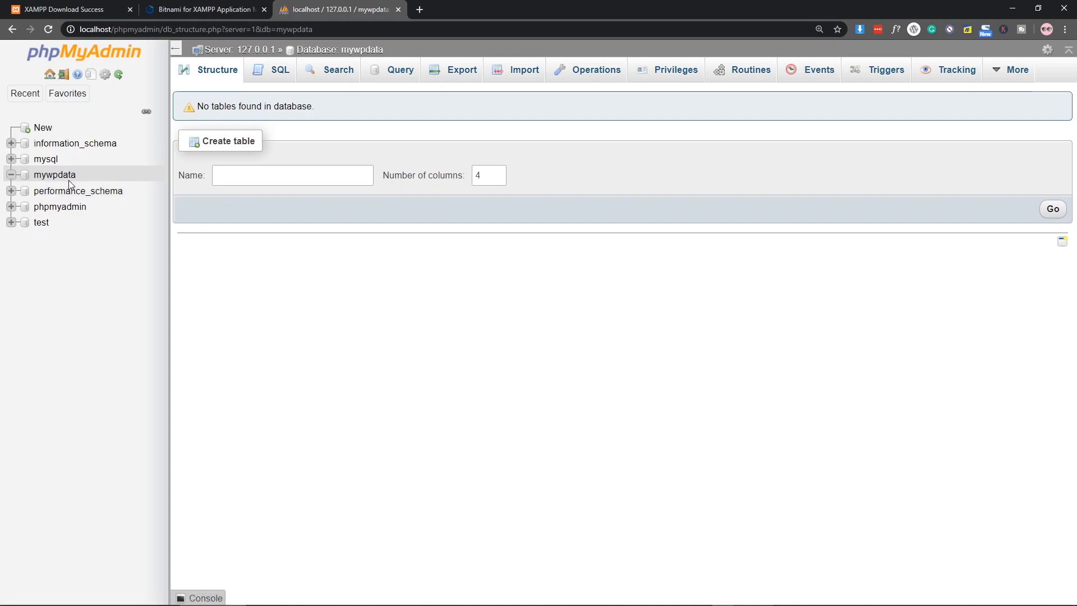
pyautogui.click(343, 167)
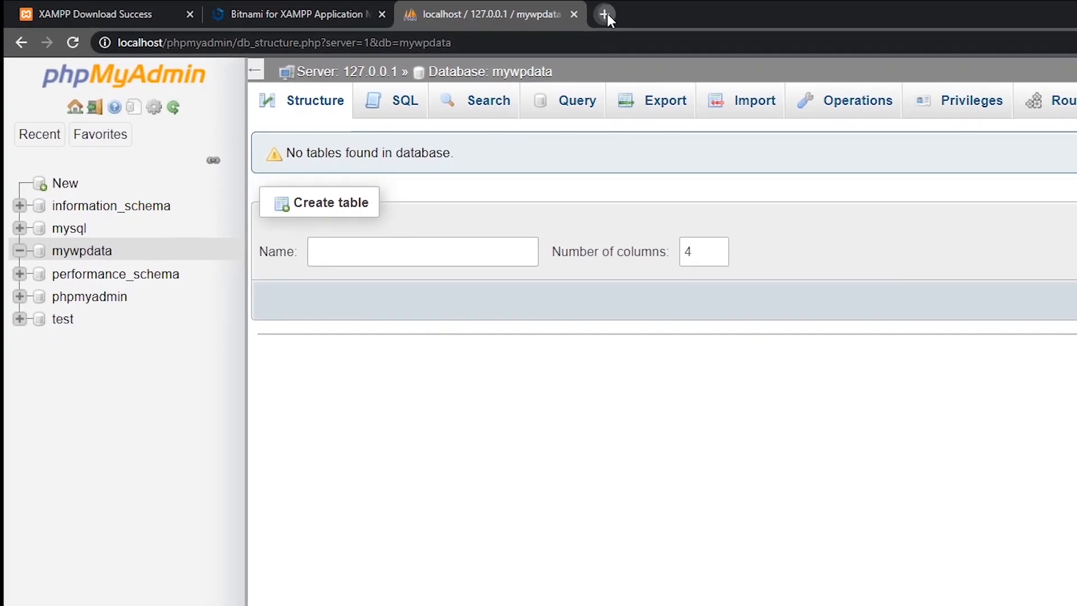
# Step: Load localhost/mywp in a new tab to reach WordPress's language selection page
pyautogui.click(604, 14)
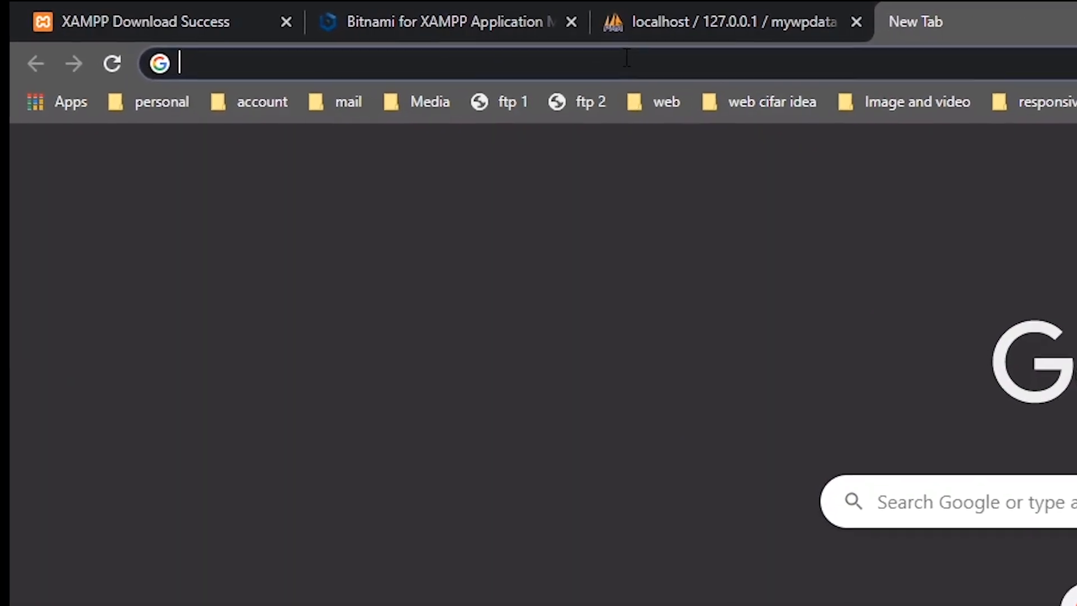
pyautogui.write('lo')
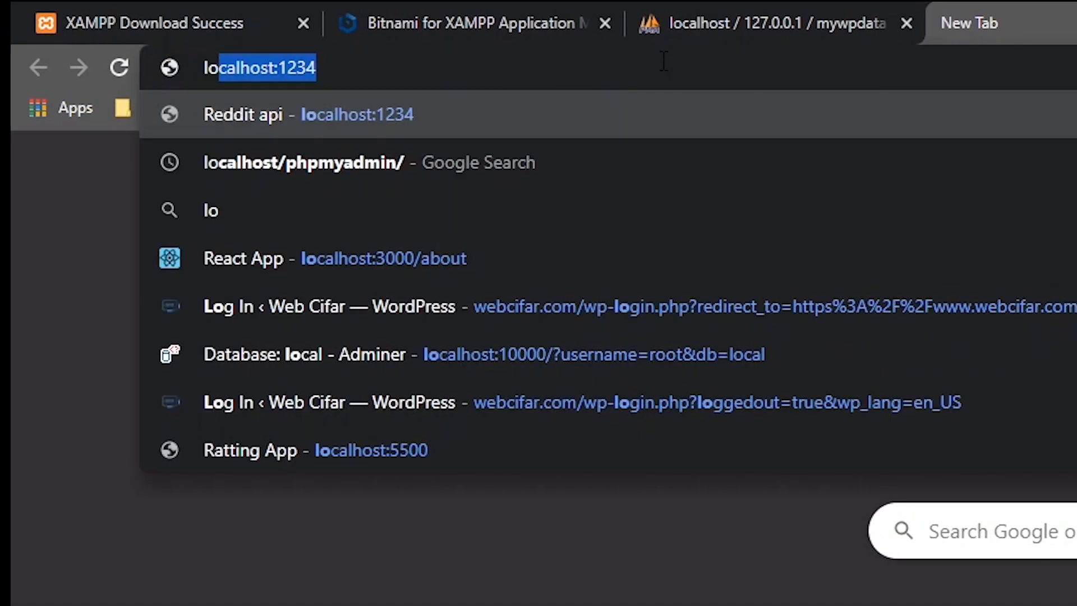
pyautogui.write('calhost:')
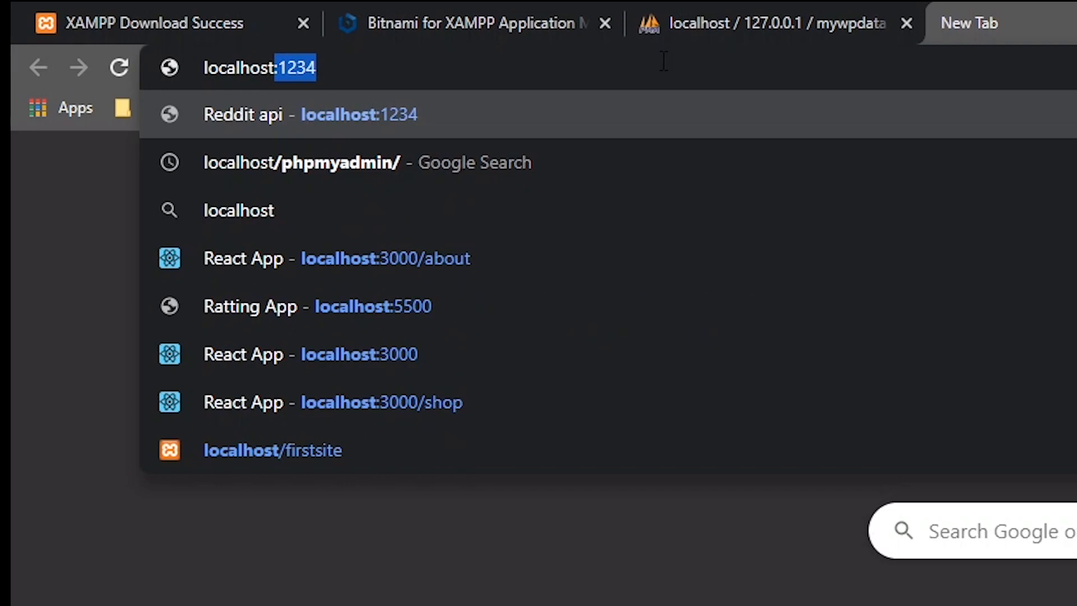
pyautogui.press('BackSpace')
pyautogui.press('BackSpace')
pyautogui.write('/')
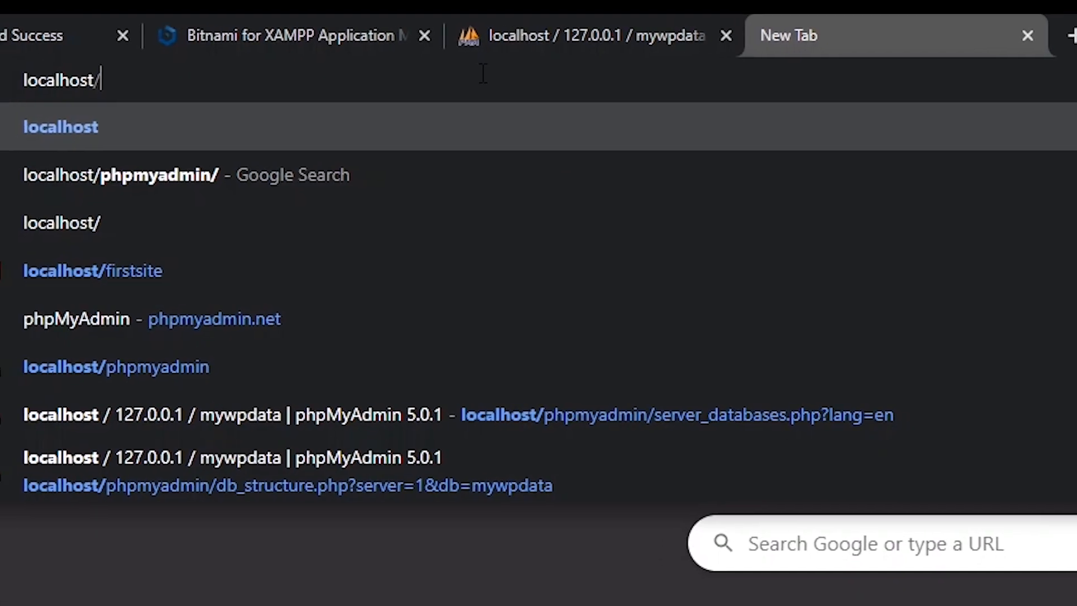
pyautogui.write('my')
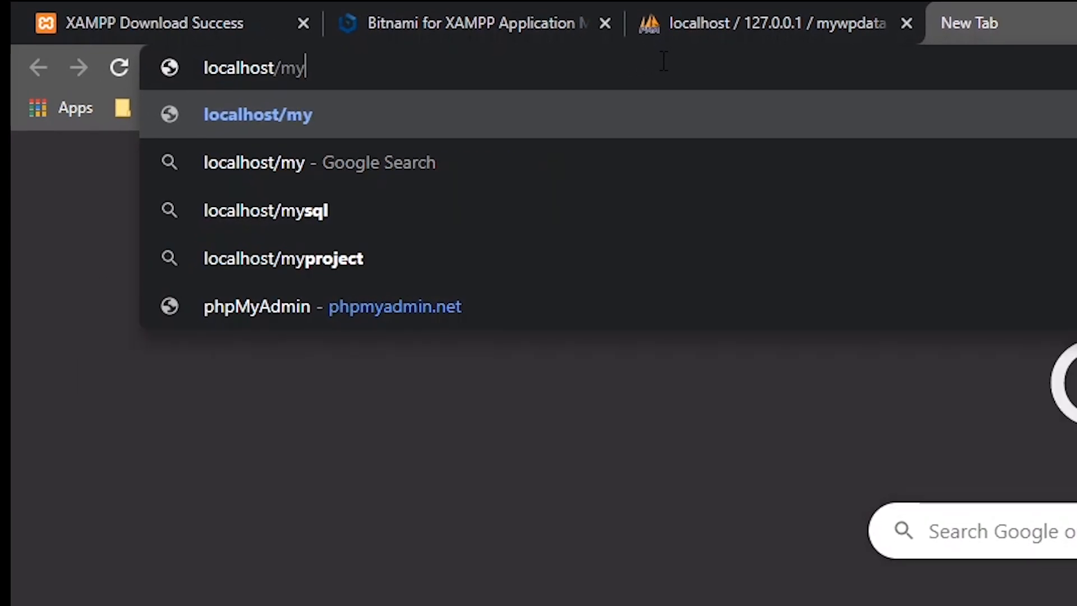
pyautogui.write('wp')
pyautogui.press('Return')
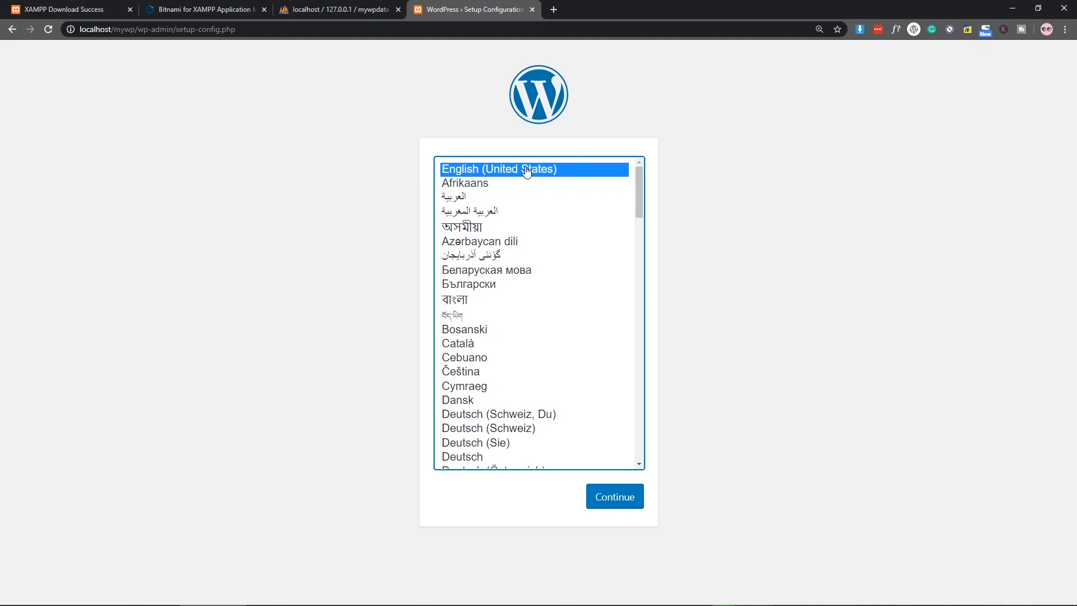
# Step: Keep English and proceed to the database connection form, checking the database name in phpMyAdmin
pyautogui.click(616, 501)
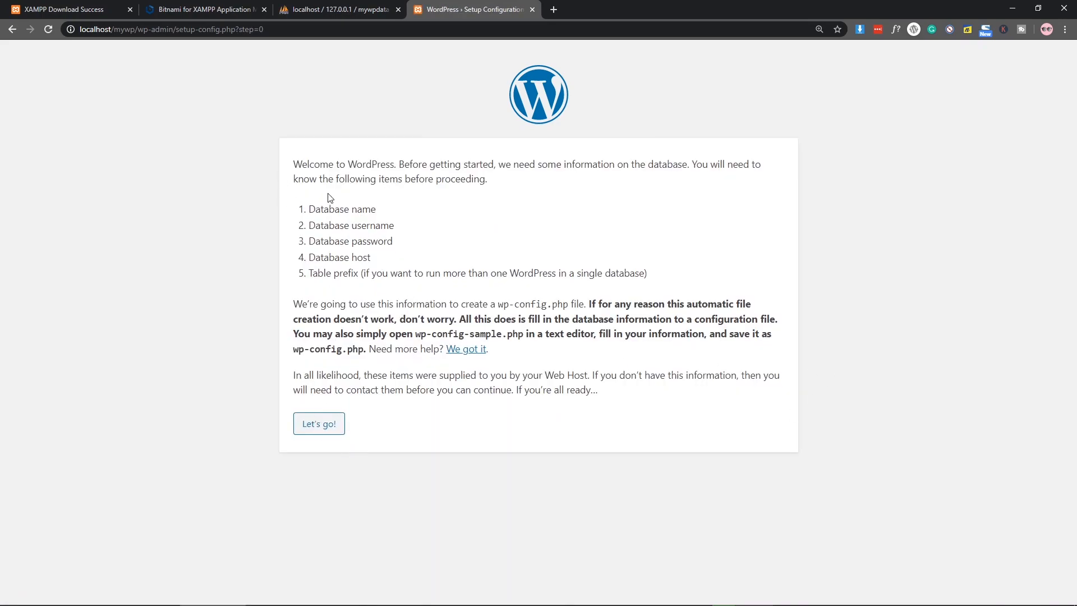
pyautogui.click(315, 425)
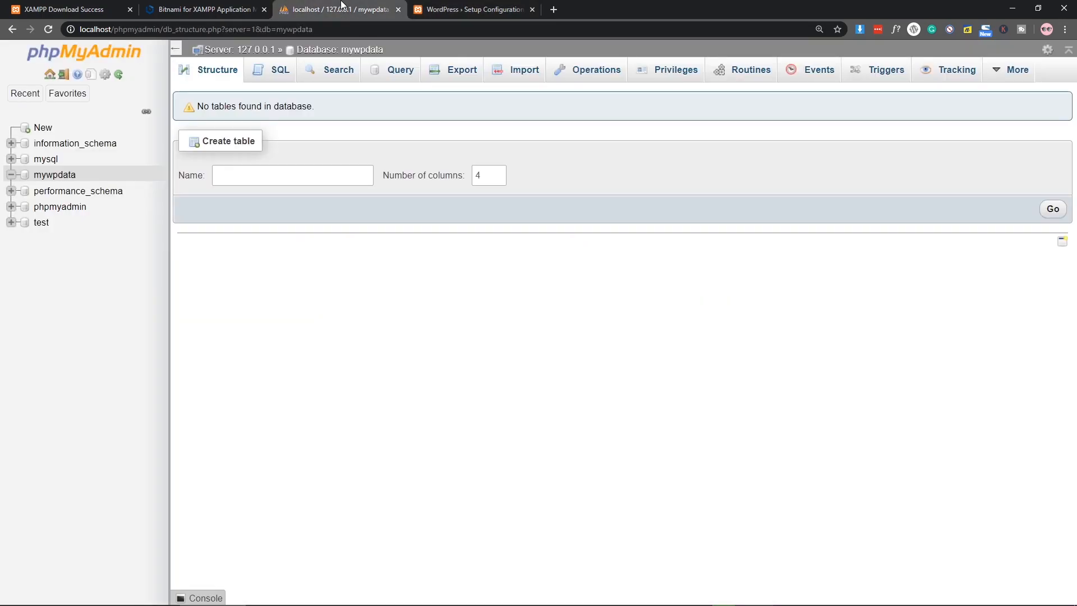
pyautogui.click(343, 9)
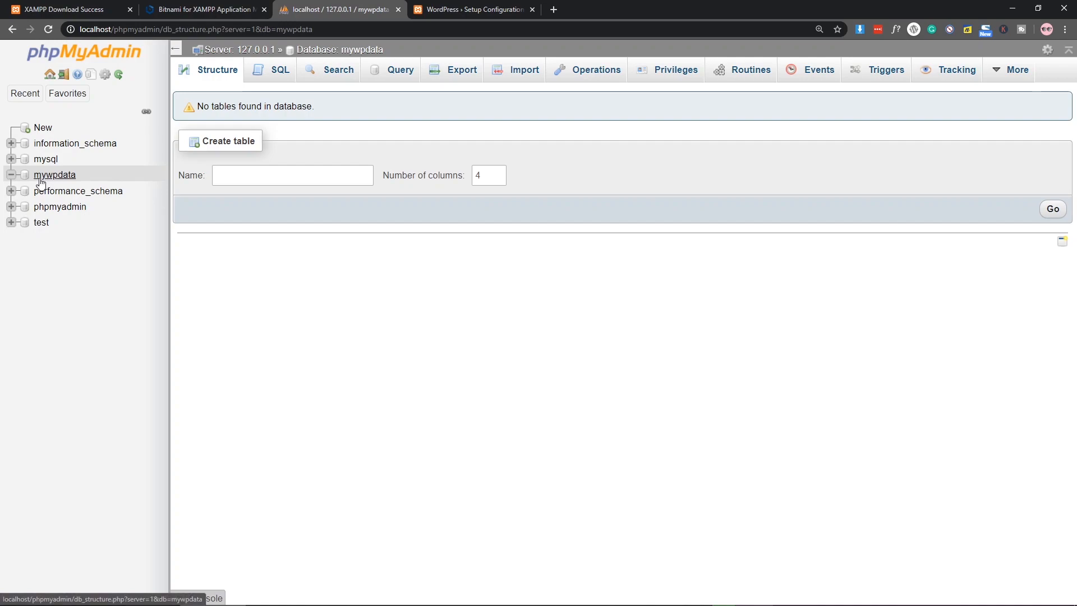
pyautogui.click(475, 7)
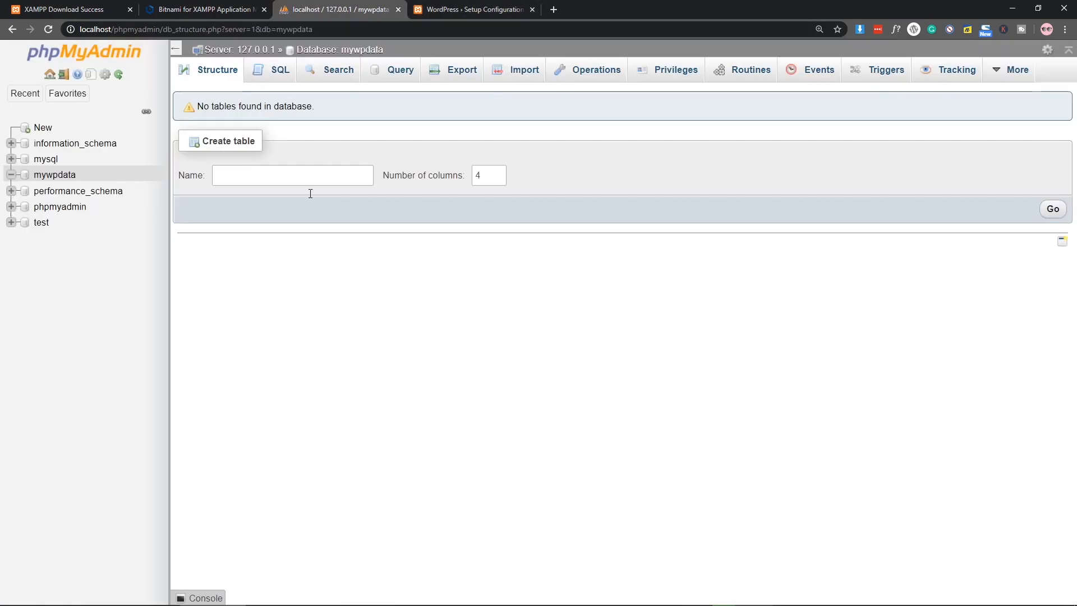
# Step: Submit database name mywpdata, username root and an empty password
pyautogui.doubleClick(508, 205)
pyautogui.press('BackSpace')
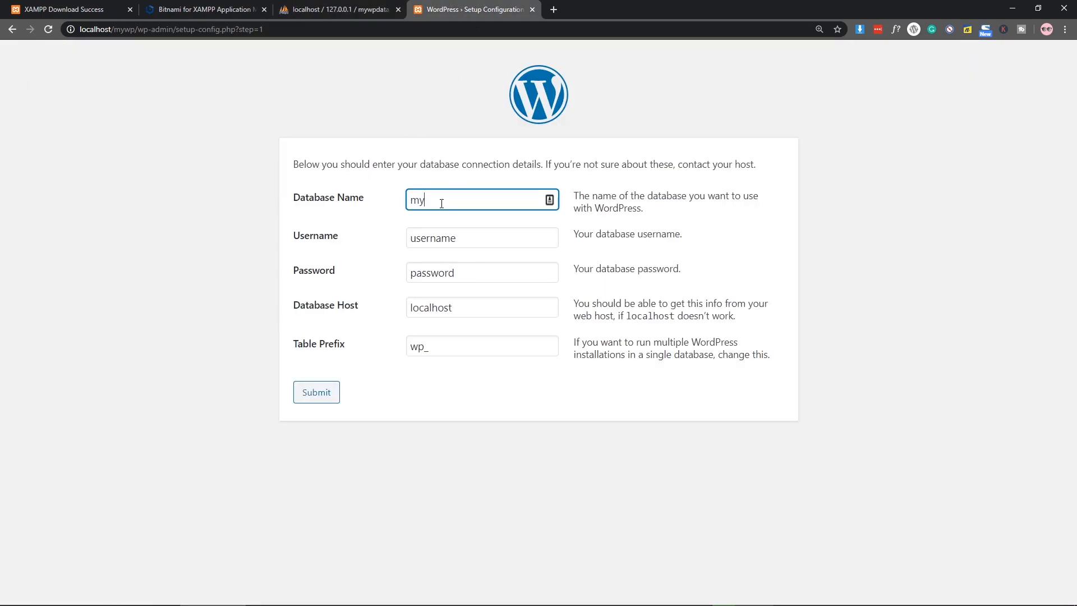
pyautogui.write('mywpd')
pyautogui.click(337, 9)
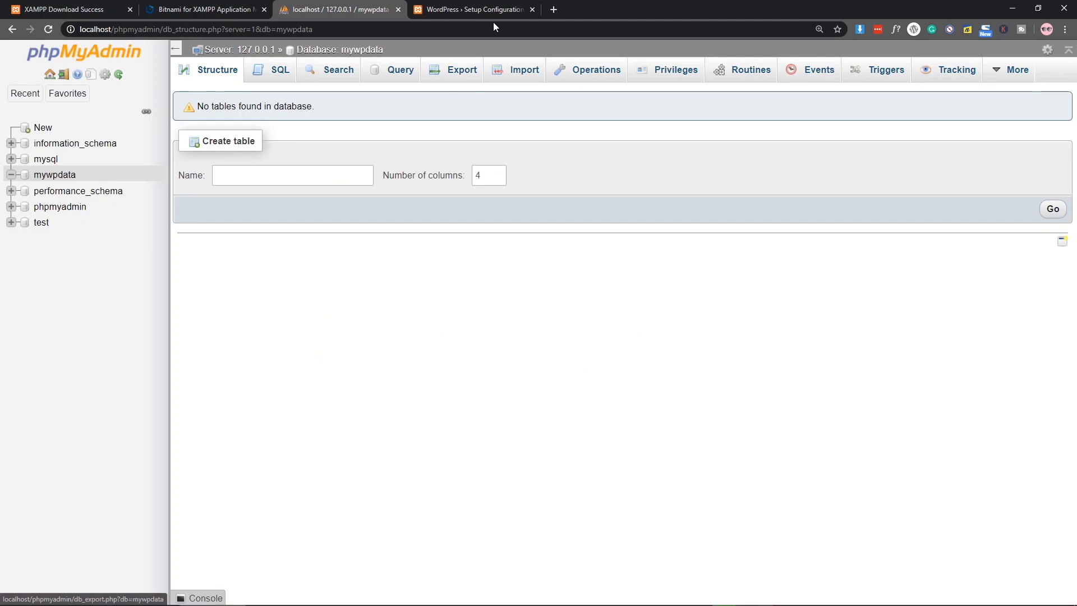
pyautogui.click(476, 9)
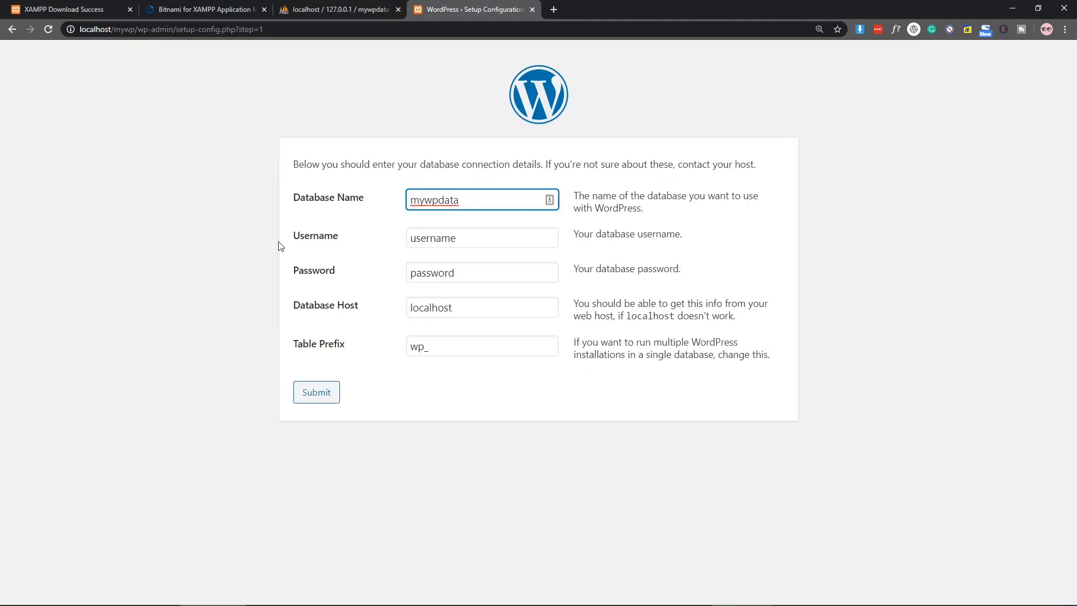
pyautogui.press('Tab')
pyautogui.write('roo')
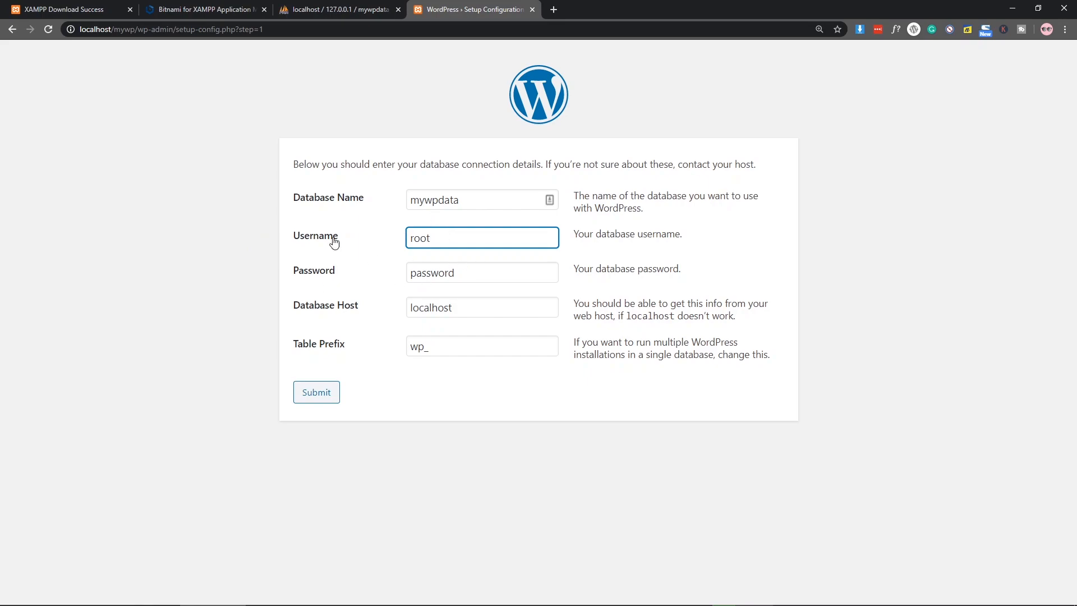
pyautogui.moveTo(461, 276); pyautogui.dragTo(353, 281)
pyautogui.press('BackSpace')
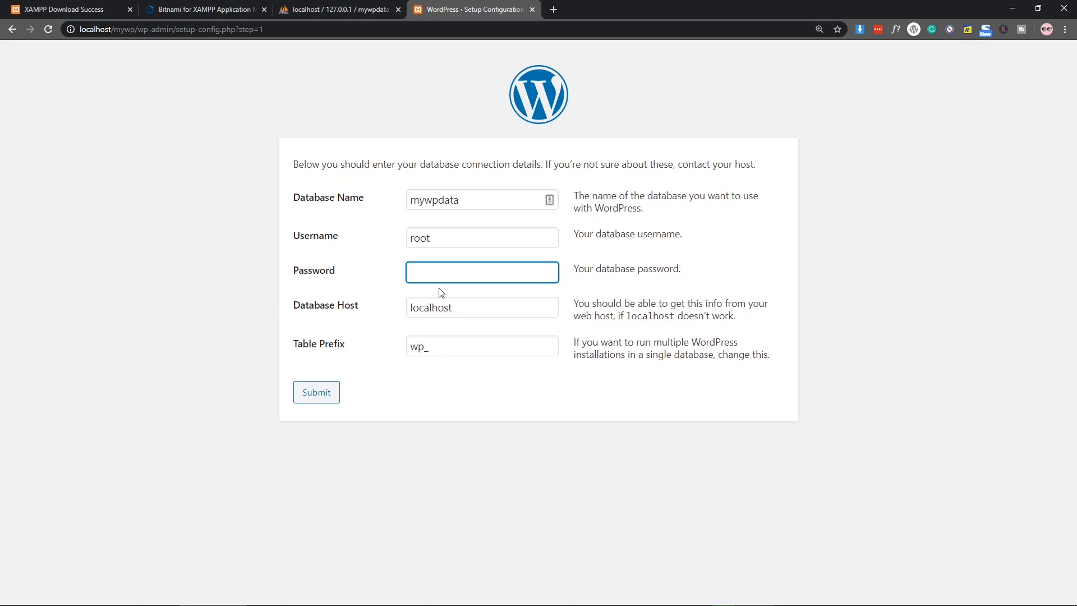
pyautogui.click(321, 396)
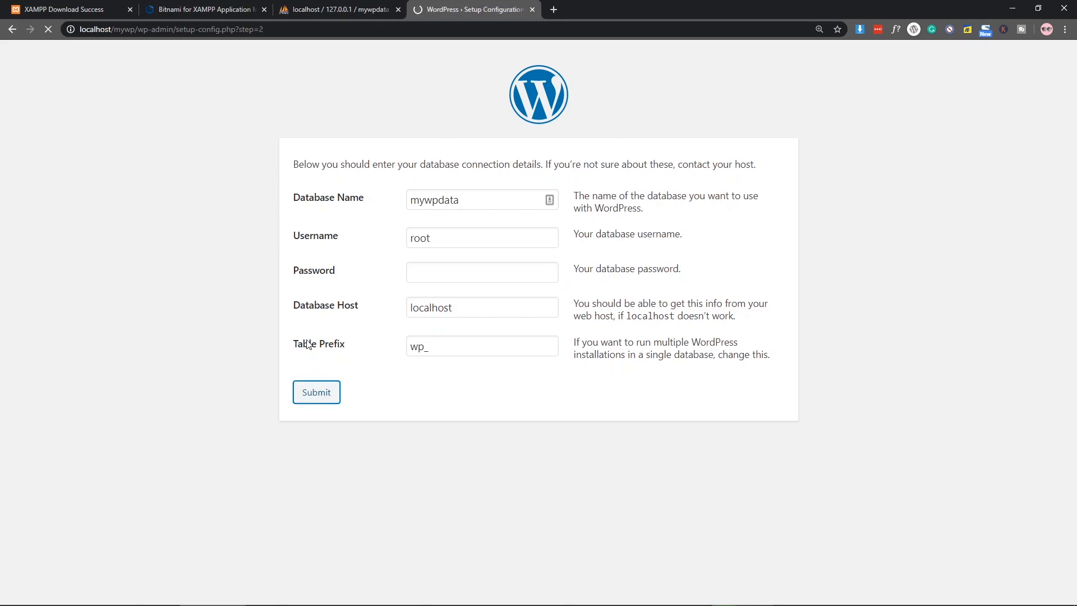
# Step: Start the installation and enter the site title 'My wp site'
pyautogui.click(344, 220)
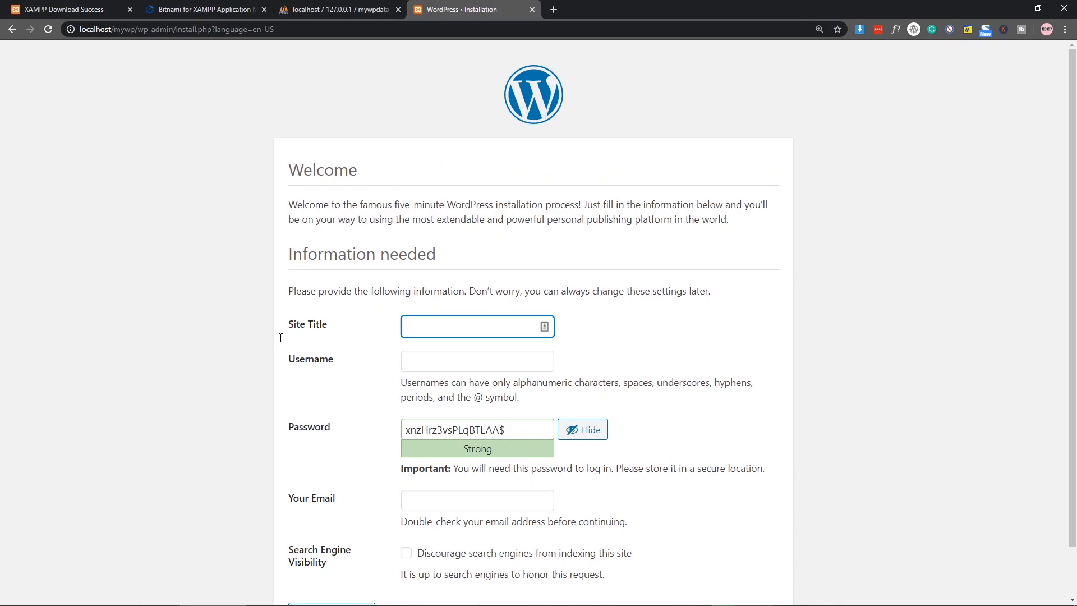
pyautogui.scroll(-1, 540, 247)
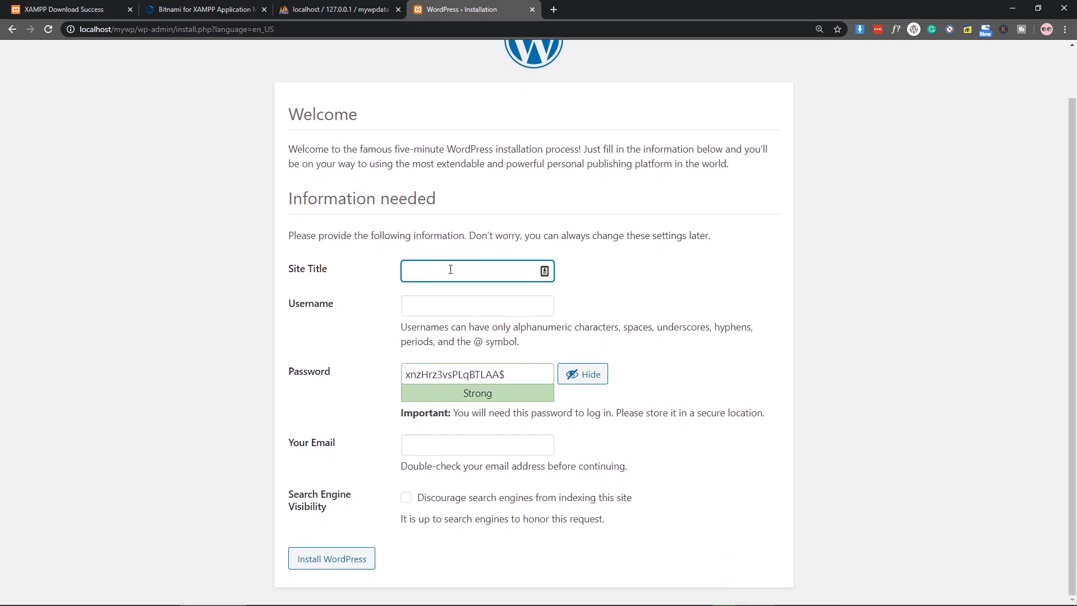
pyautogui.write('My wp site')
pyautogui.click(453, 306)
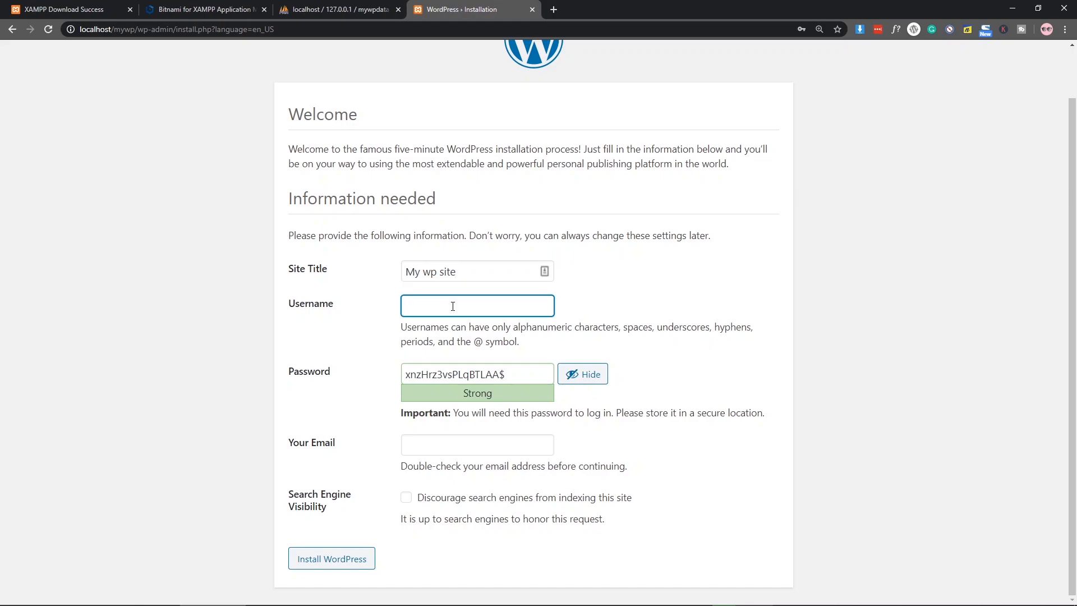
pyautogui.write('admin')
pyautogui.click(456, 374)
pyautogui.doubleClick(456, 374)
pyautogui.write('admin')
pyautogui.hotkey('shift', 'Left')
pyautogui.press('BackSpace')
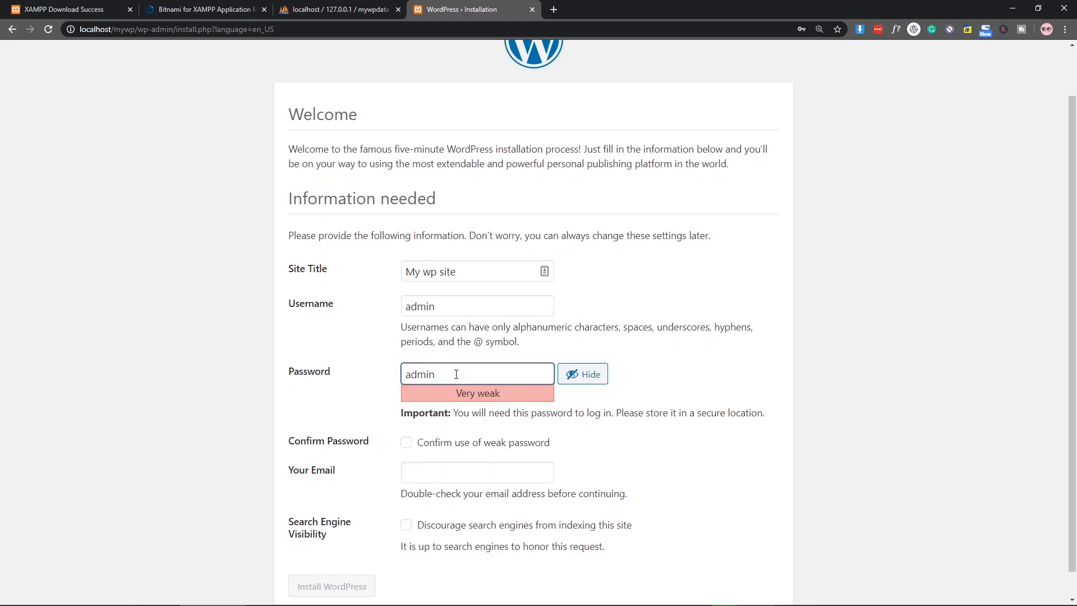
pyautogui.doubleClick(641, 326)
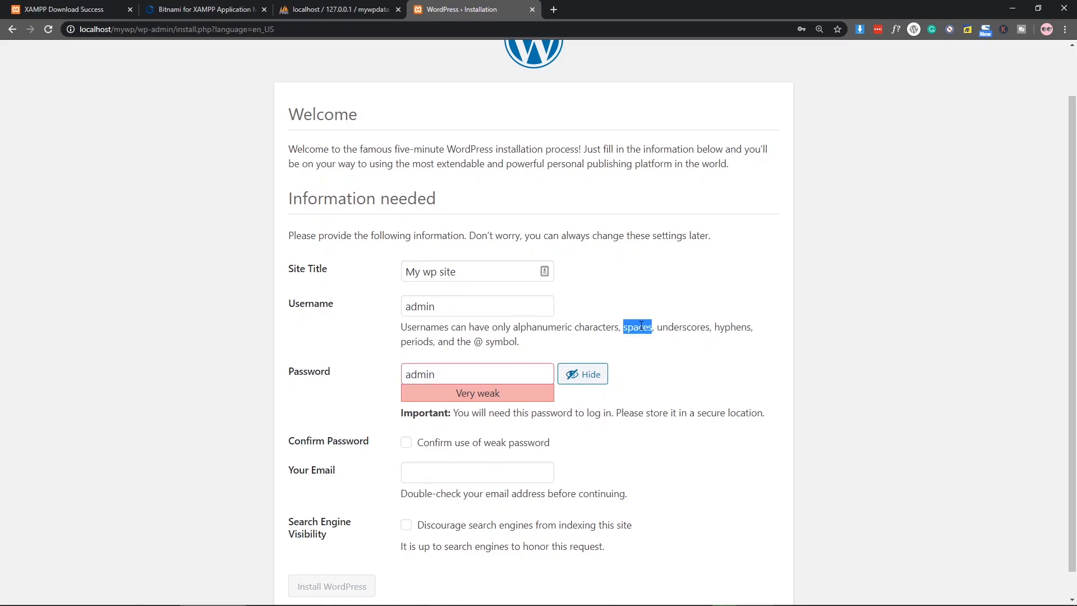
pyautogui.click(638, 326)
# Step: Confirm the weak password, enter the admin email address, and install WordPress
pyautogui.click(405, 445)
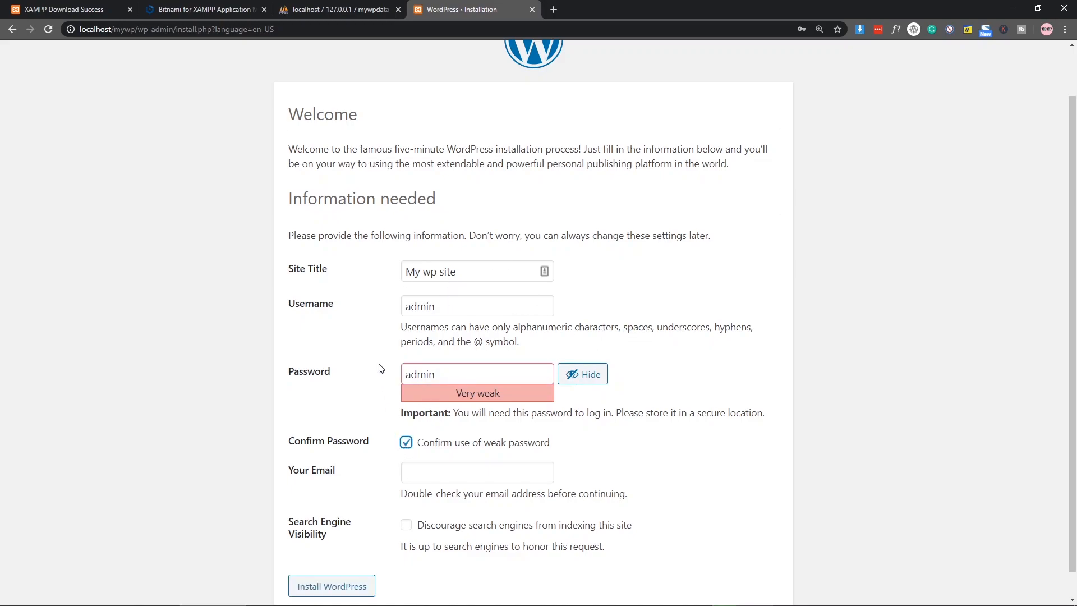
pyautogui.scroll(-1, 380, 369)
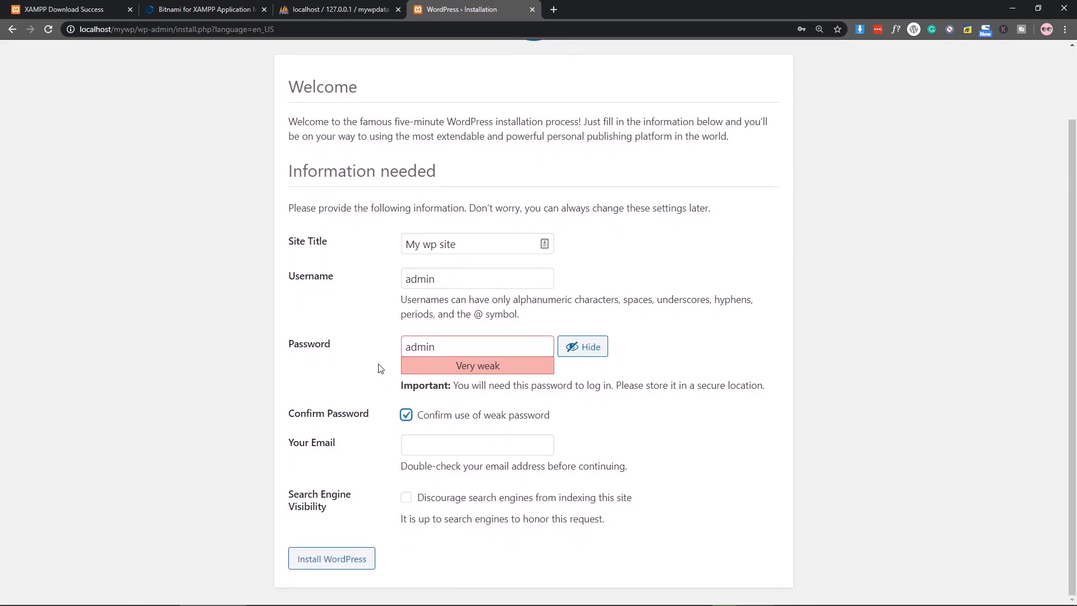
pyautogui.click(423, 446)
pyautogui.write('123@123.com')
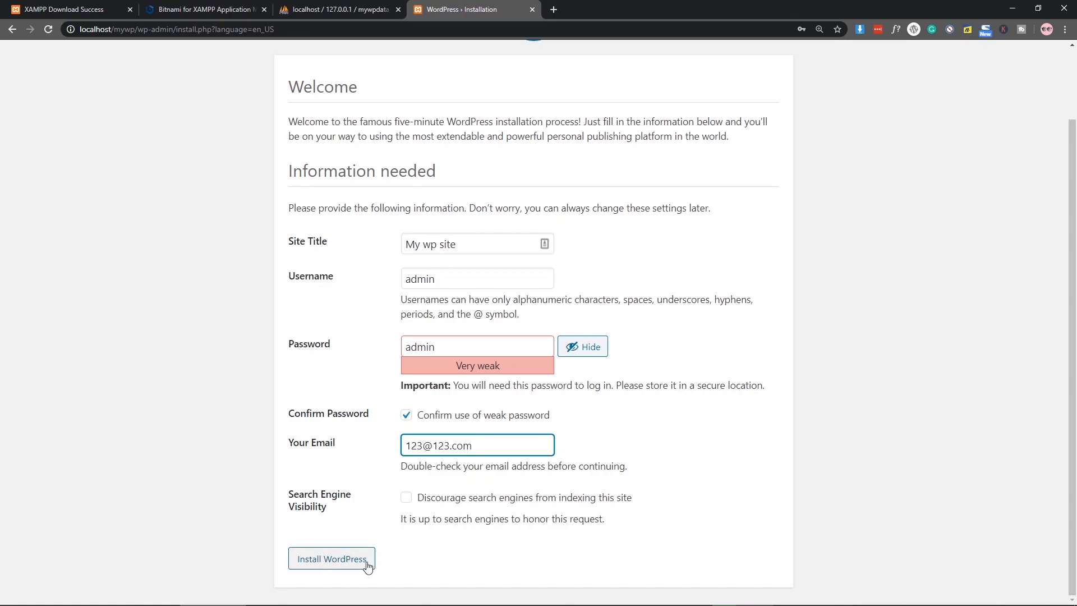
pyautogui.click(319, 561)
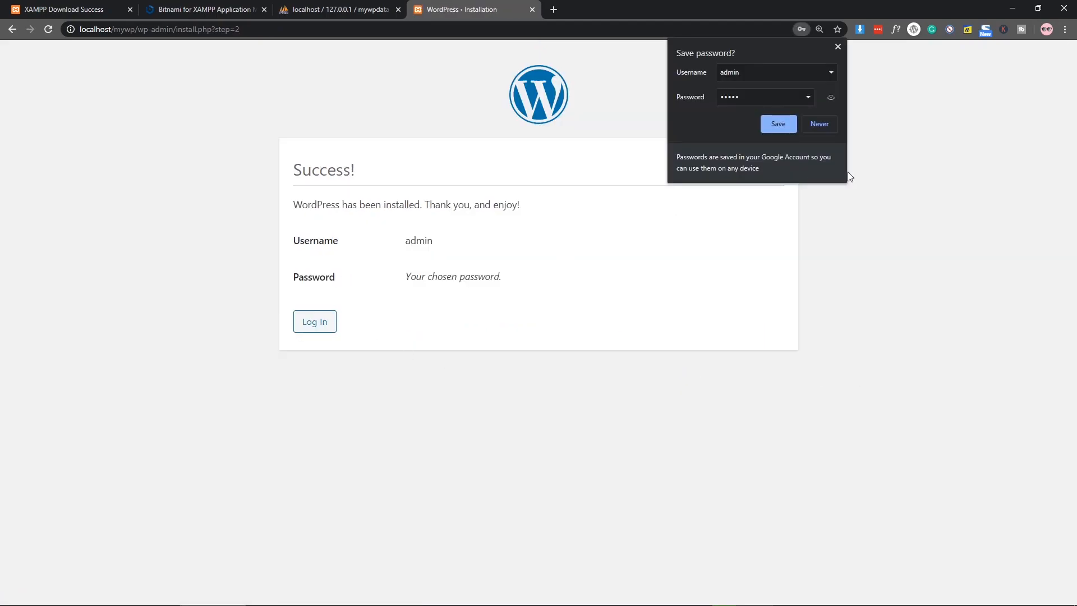
# Step: Dismiss the save-password bubble and log in to WordPress as admin
pyautogui.click(839, 46)
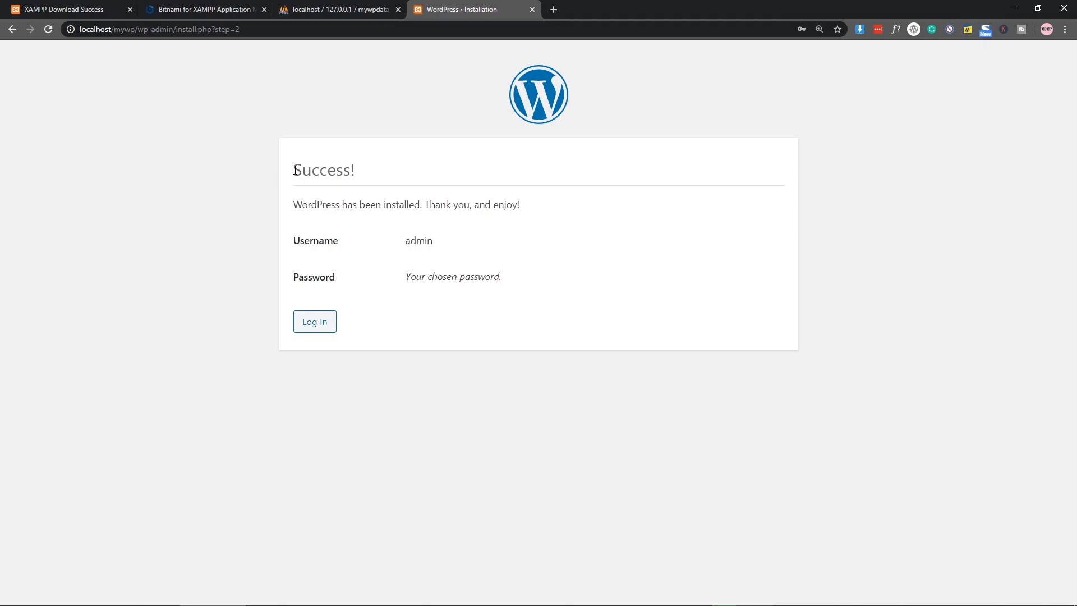
pyautogui.moveTo(296, 170); pyautogui.dragTo(389, 178)
pyautogui.click(367, 239)
pyautogui.click(310, 324)
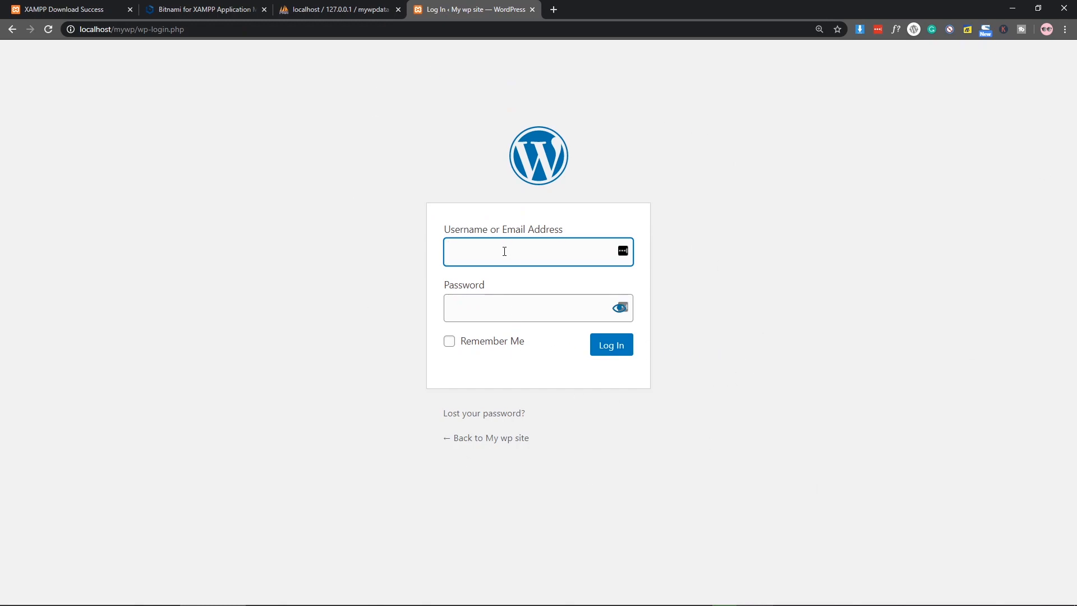
pyautogui.write('admin')
pyautogui.click(499, 303)
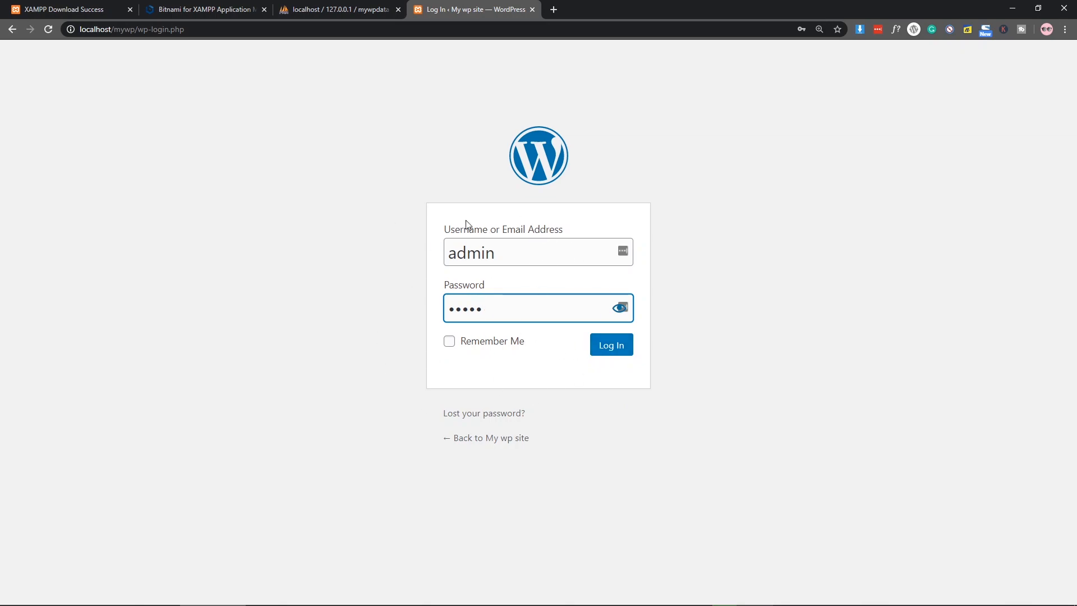
pyautogui.click(611, 354)
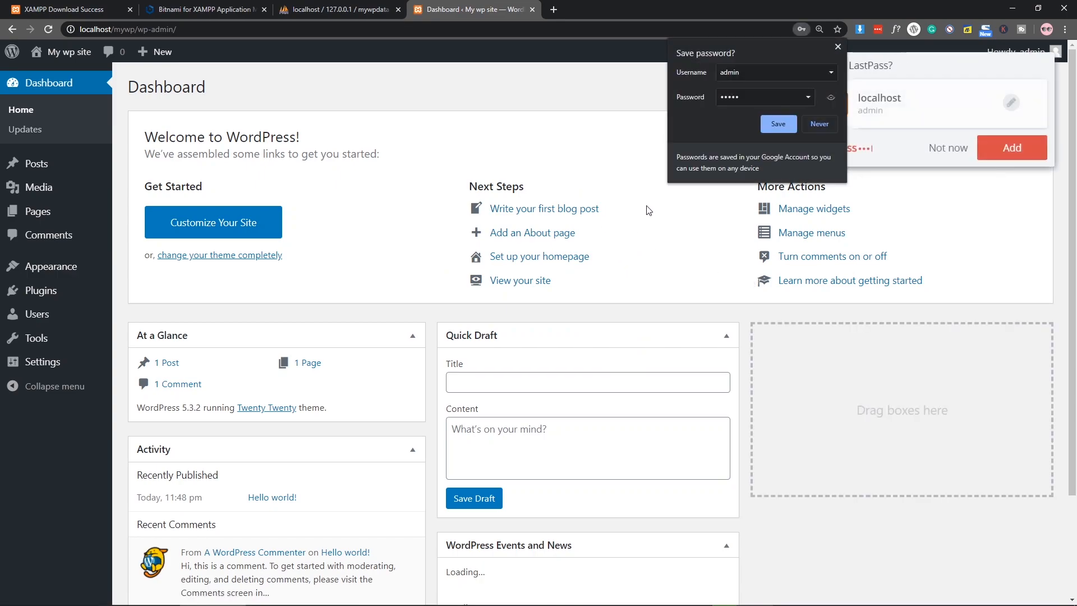
# Step: Decline Chrome's and LastPass's password prompts and open the public site in a background tab
pyautogui.click(815, 125)
pyautogui.click(947, 149)
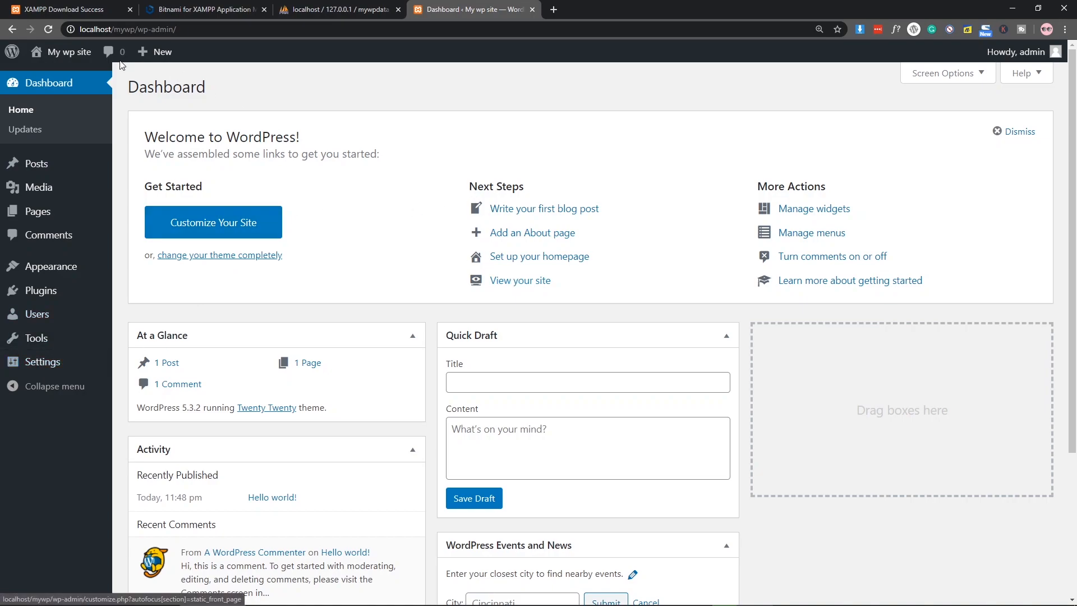
pyautogui.moveTo(65, 52)
pyautogui.middleClick(75, 84)
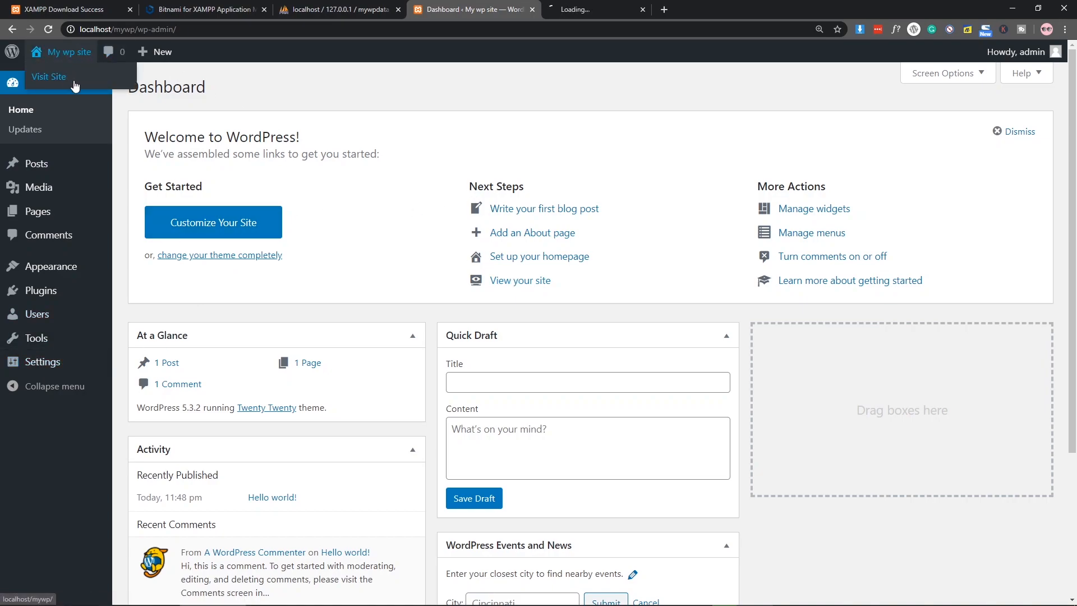
pyautogui.click(589, 6)
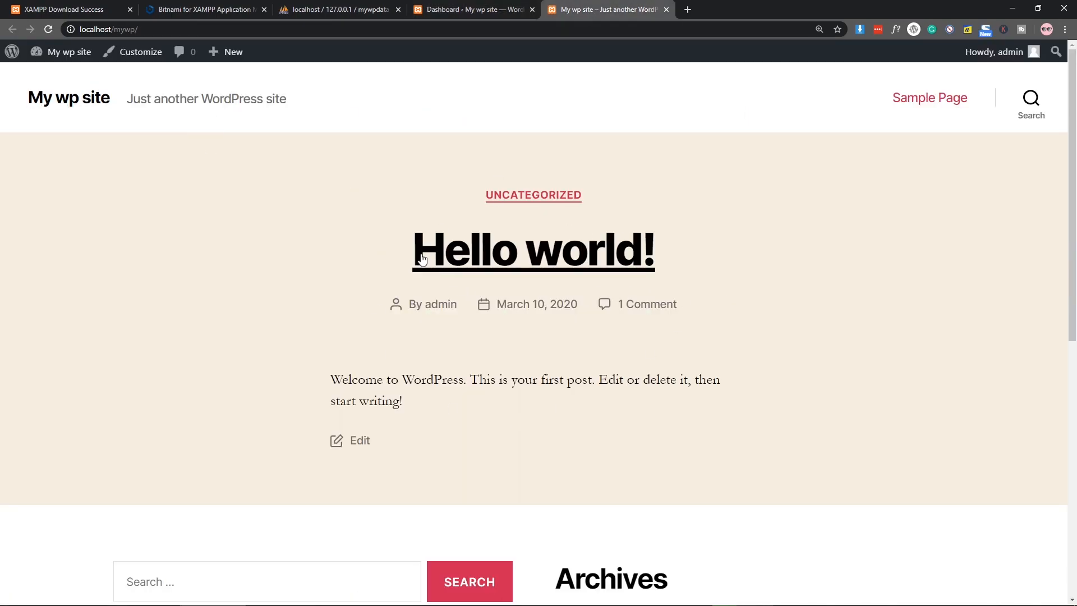
pyautogui.click(474, 9)
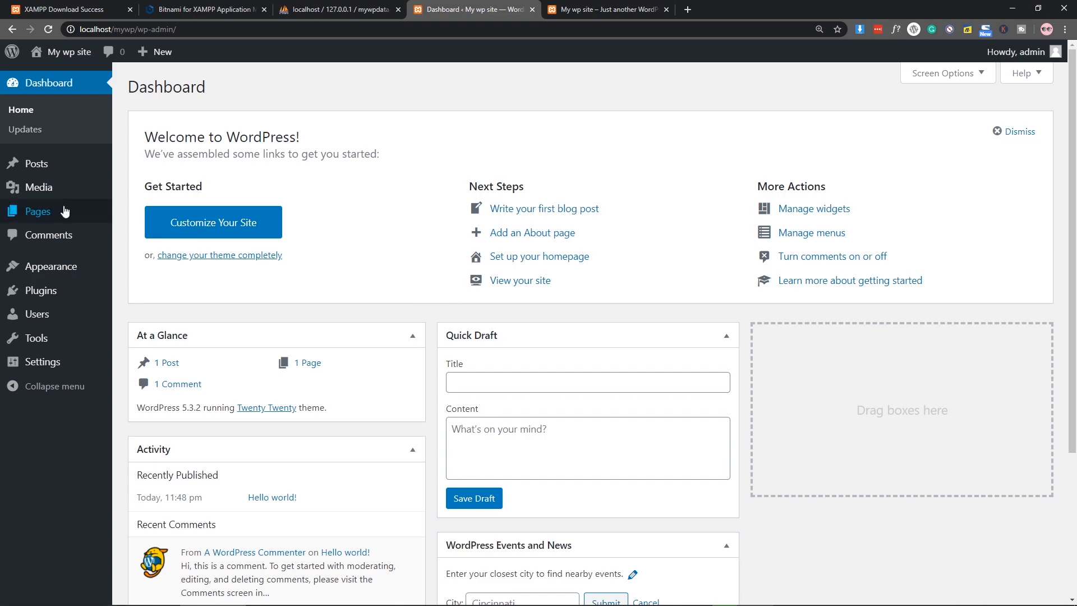
pyautogui.moveTo(49, 299)
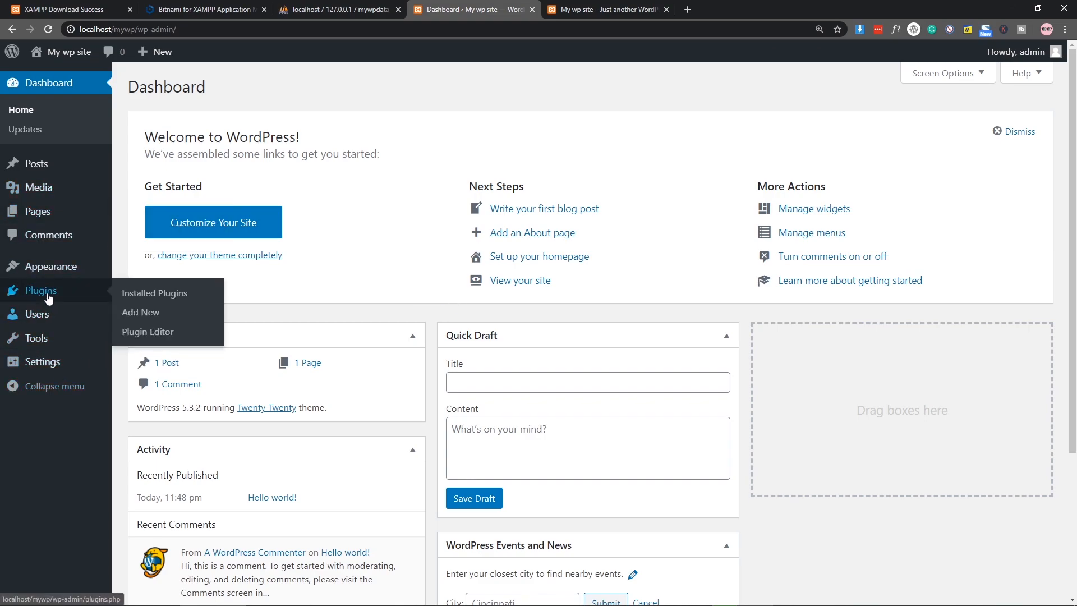
pyautogui.click(138, 293)
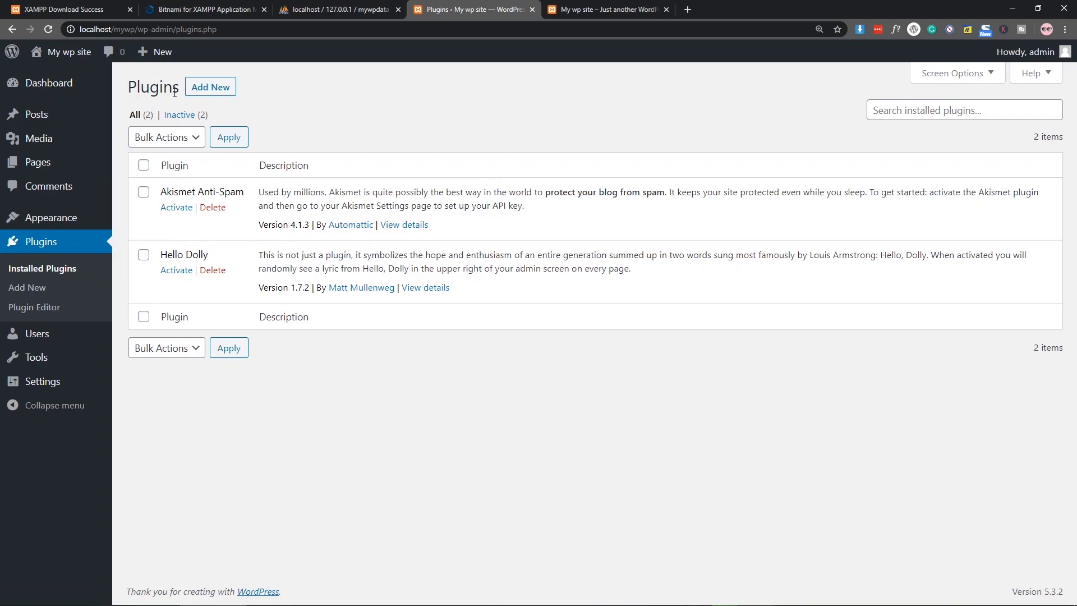
pyautogui.click(29, 287)
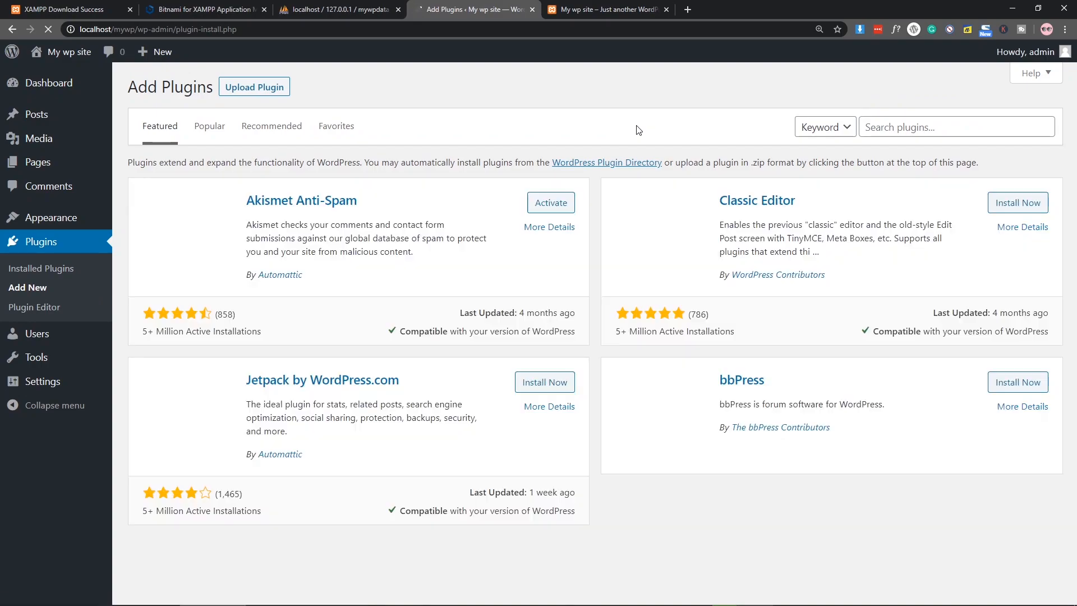
pyautogui.scroll(-10, 784, 230)
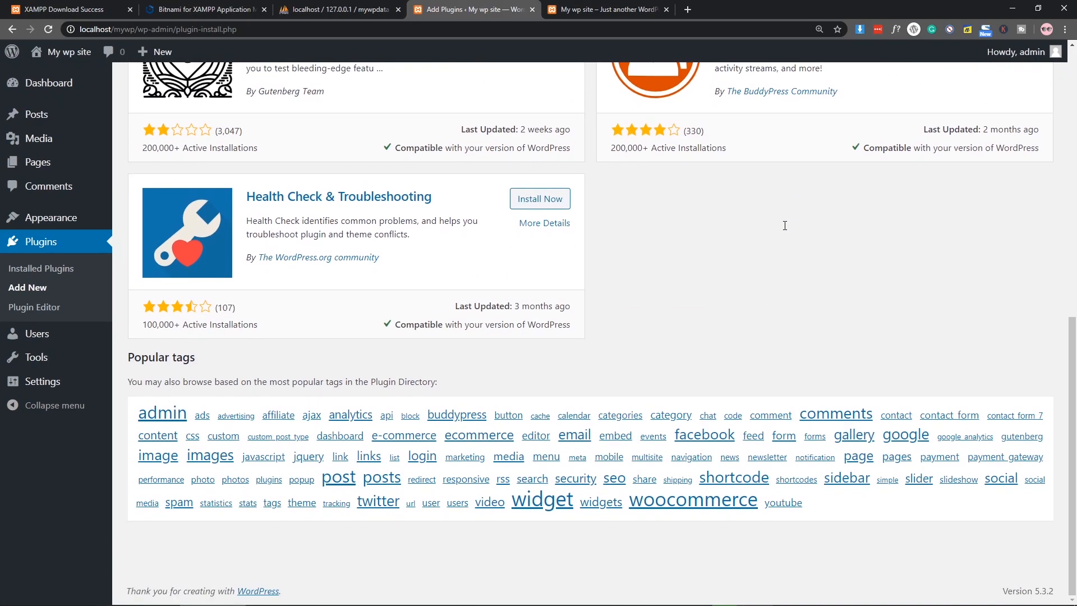
pyautogui.scroll(9, 783, 227)
pyautogui.scroll(1, 780, 226)
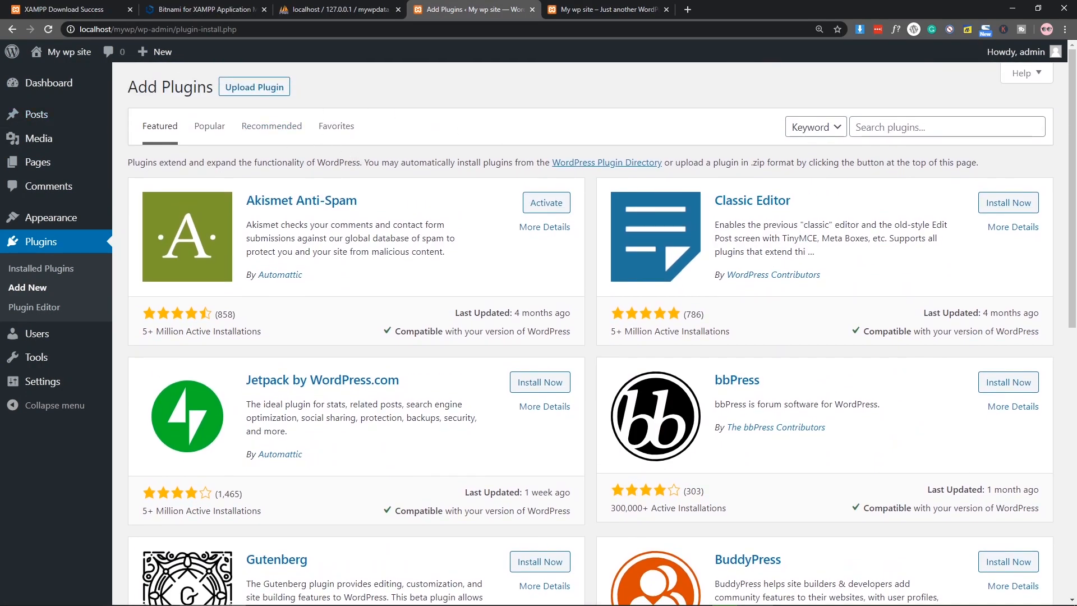
pyautogui.click(49, 83)
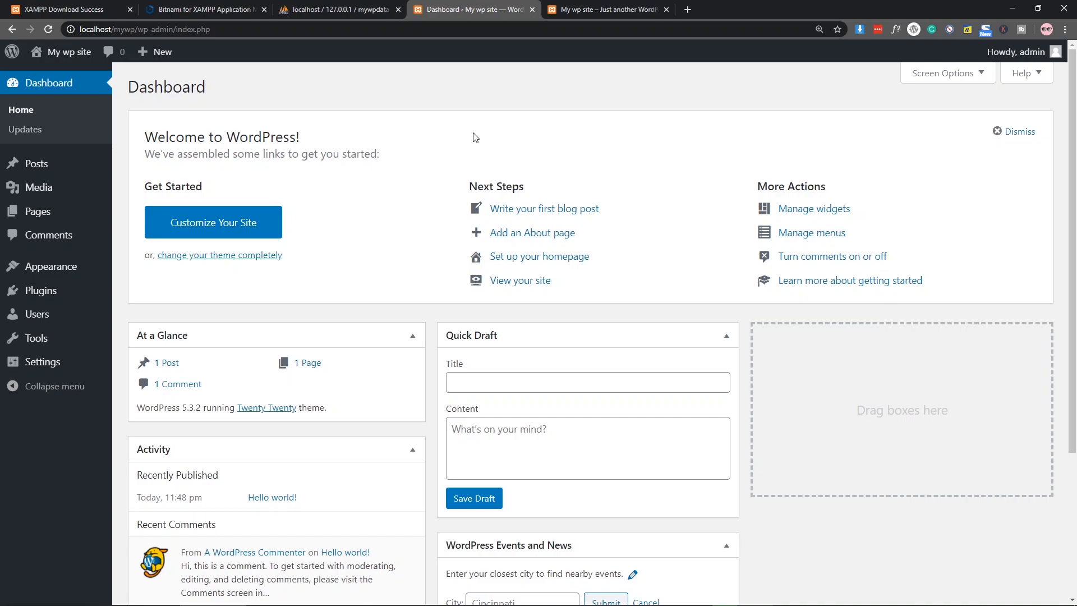
# Step: Search Google for 'local by flyweel' in a new tab and open the localwp.com result
pyautogui.click(688, 10)
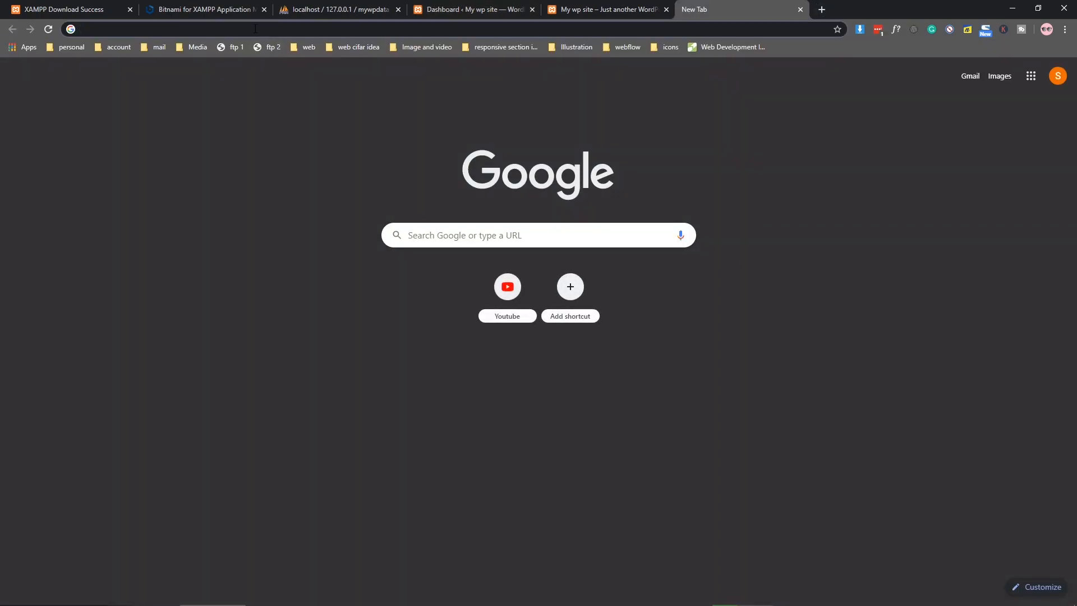
pyautogui.write('local ')
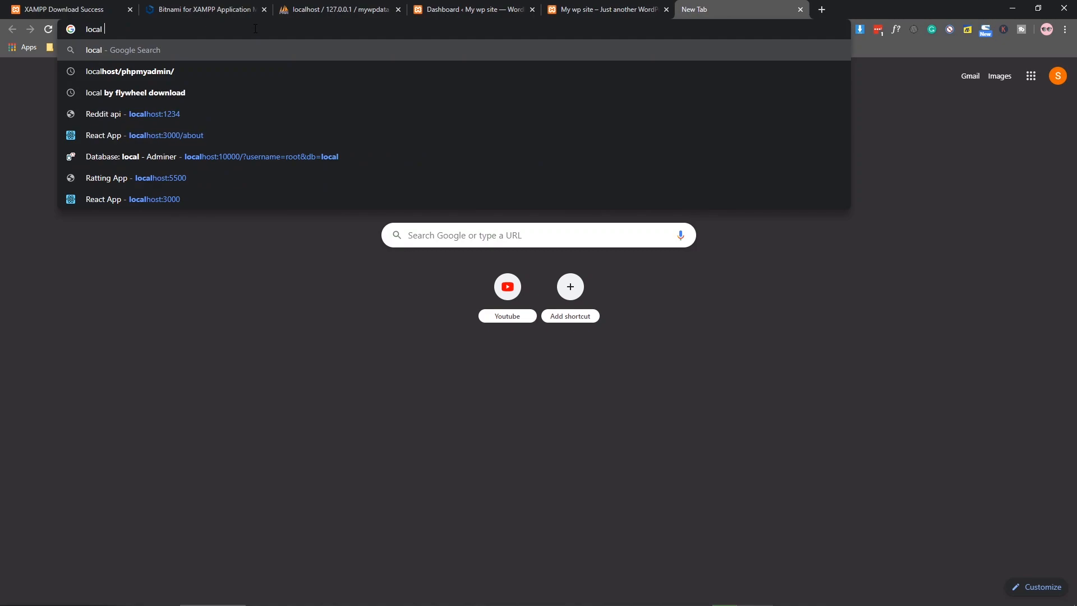
pyautogui.write('by flyweel')
pyautogui.press('Return')
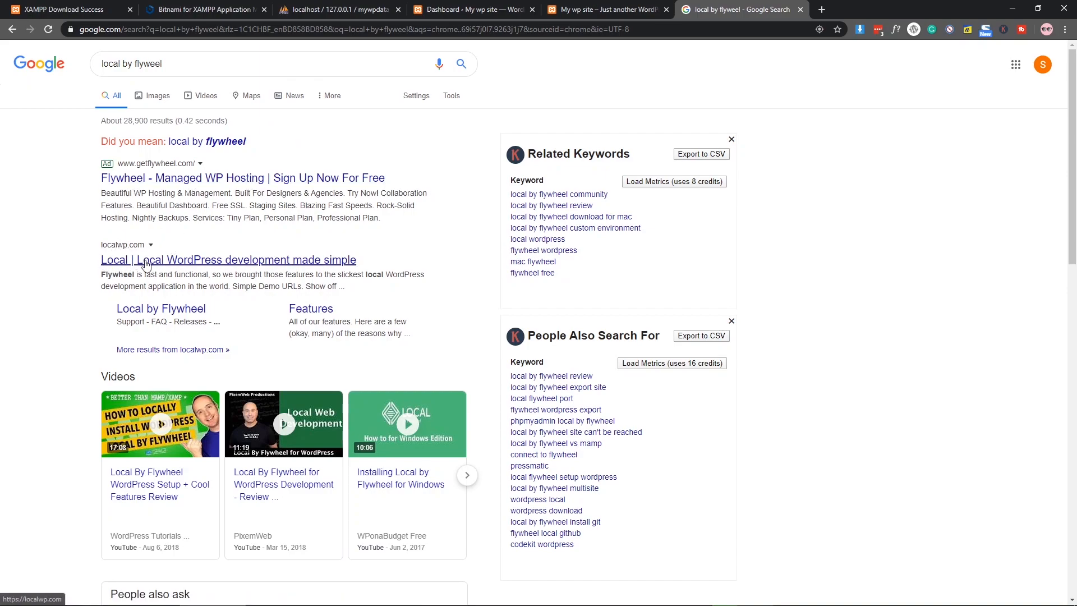
pyautogui.click(181, 265)
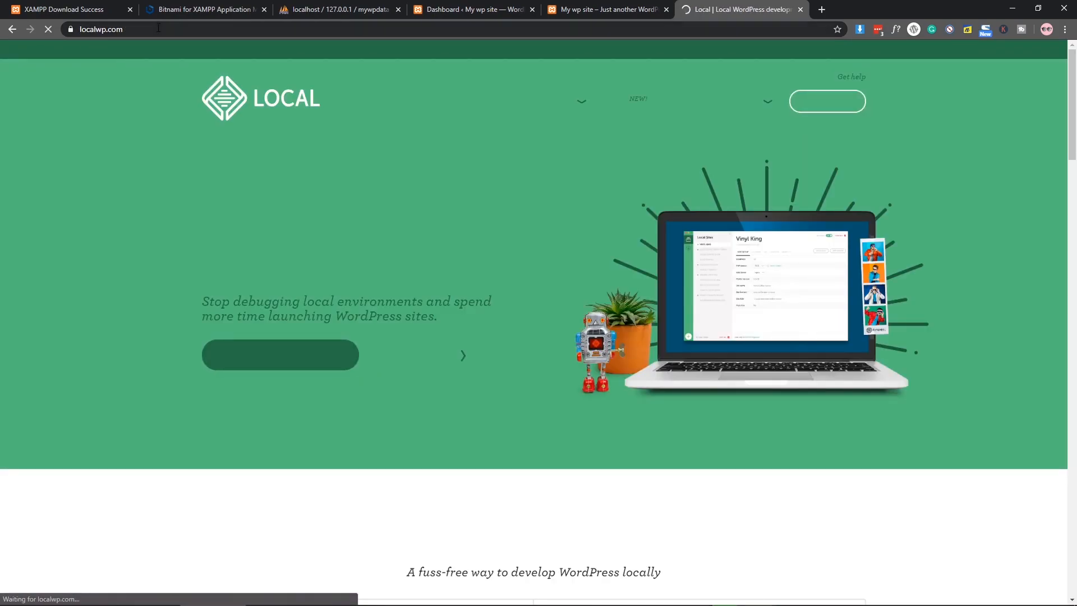
# Step: Highlight and review the homepage heading 'The #1 local WordPress development tool'
pyautogui.moveTo(207, 238); pyautogui.dragTo(486, 263)
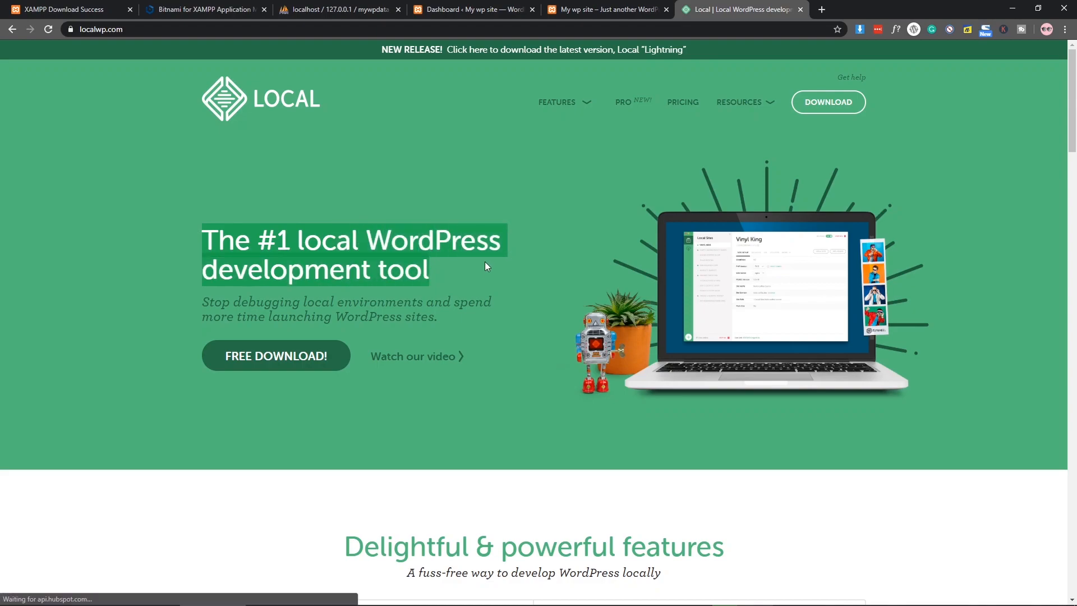
pyautogui.click(445, 269)
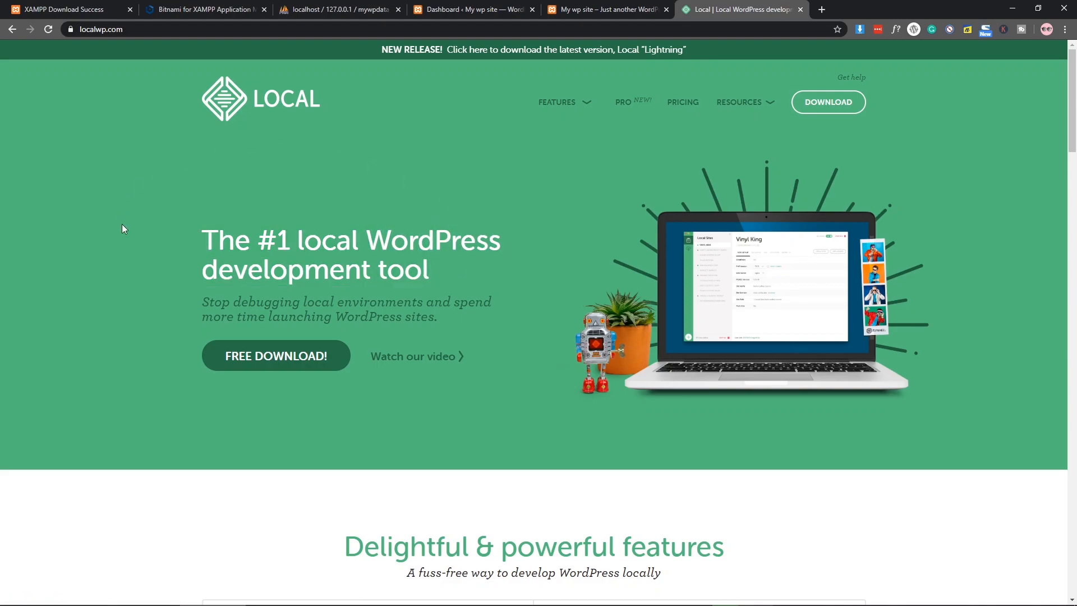
pyautogui.moveTo(205, 235); pyautogui.dragTo(448, 261)
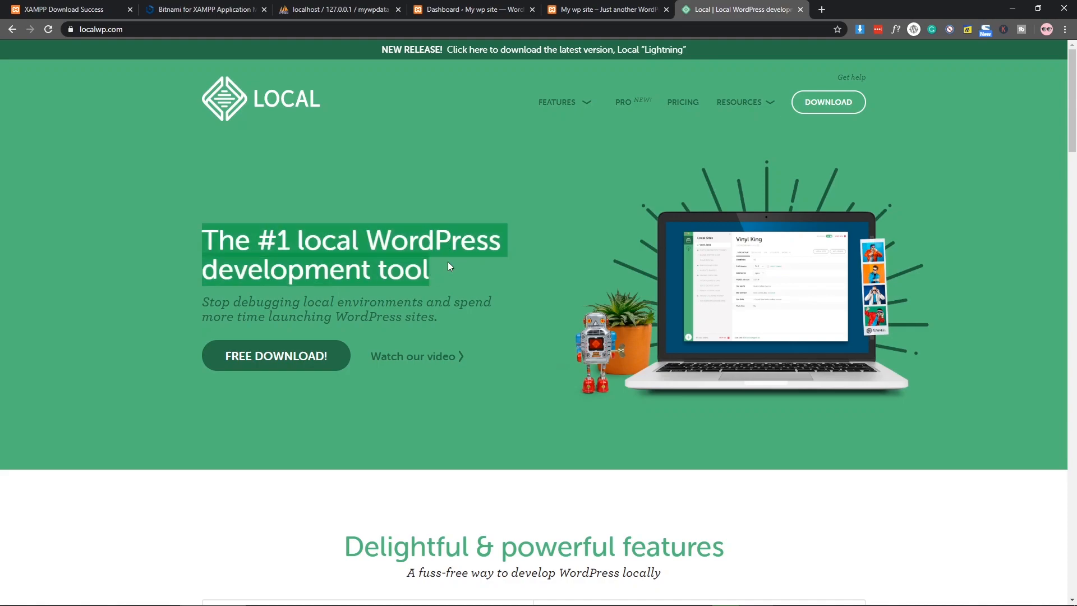
pyautogui.click(347, 248)
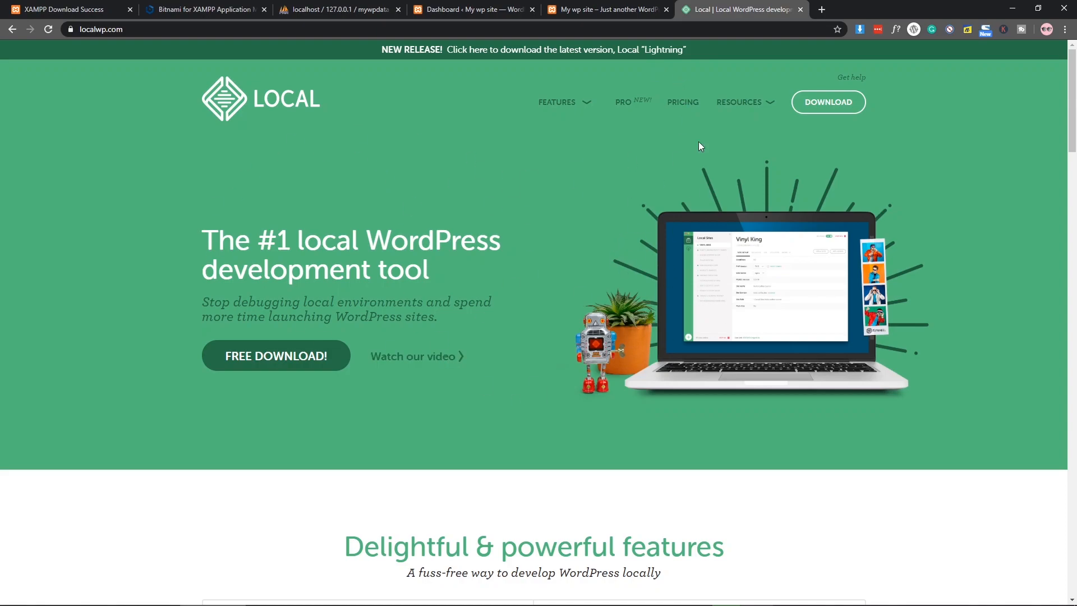
# Step: Stop Apache and MySQL in the XAMPP Control Panel and close it
pyautogui.click(936, 600)
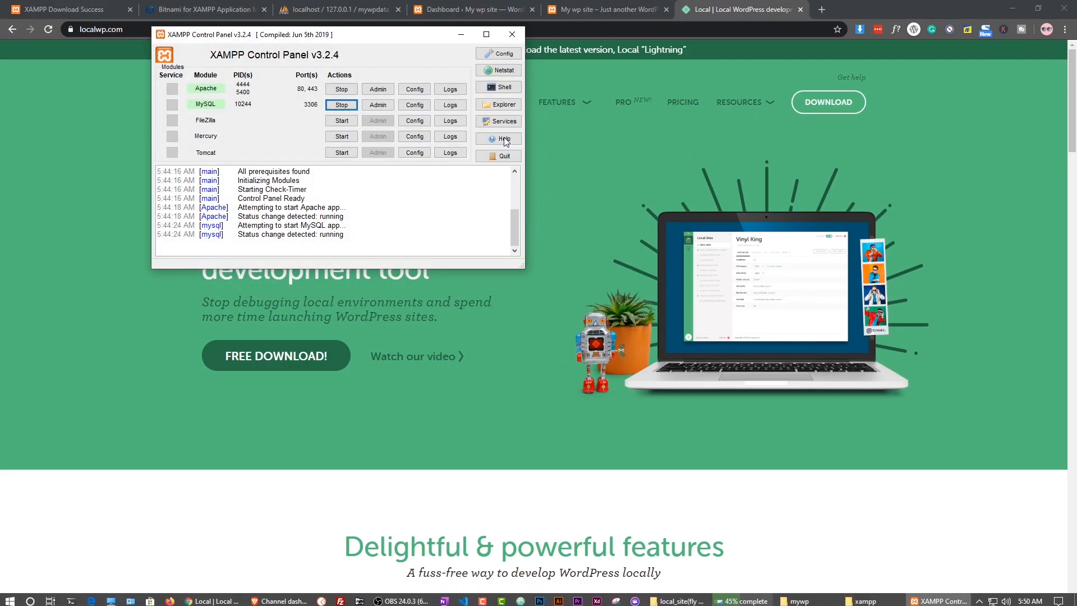
pyautogui.click(341, 88)
pyautogui.click(341, 105)
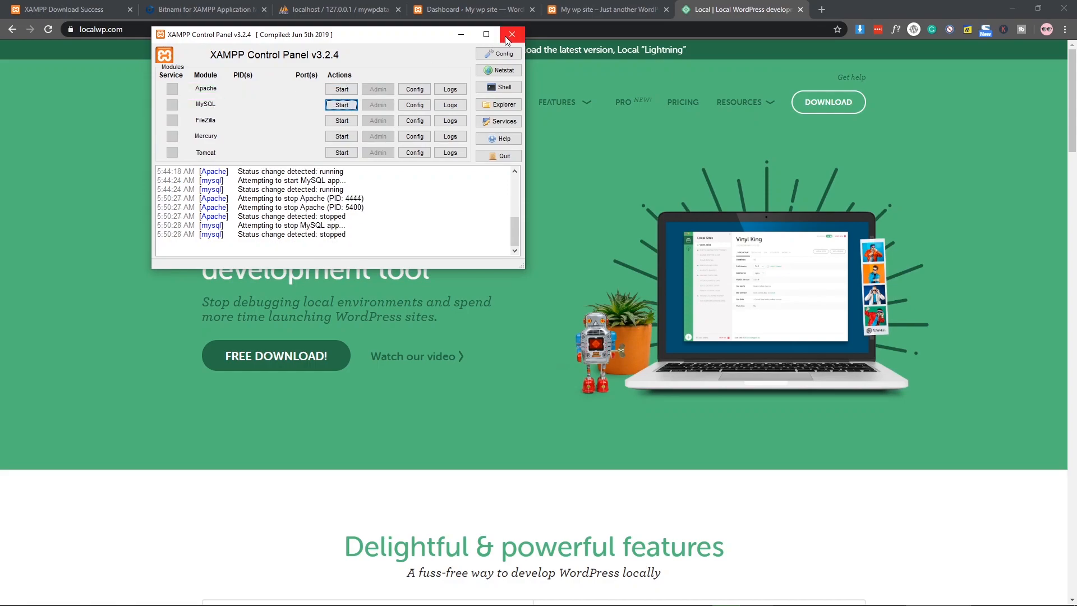
pyautogui.click(512, 34)
# Step: Close the four older Chrome tabs, leaving only the localwp.com page open
pyautogui.click(126, 11)
pyautogui.click(127, 11)
pyautogui.click(126, 12)
pyautogui.click(126, 11)
pyautogui.click(127, 11)
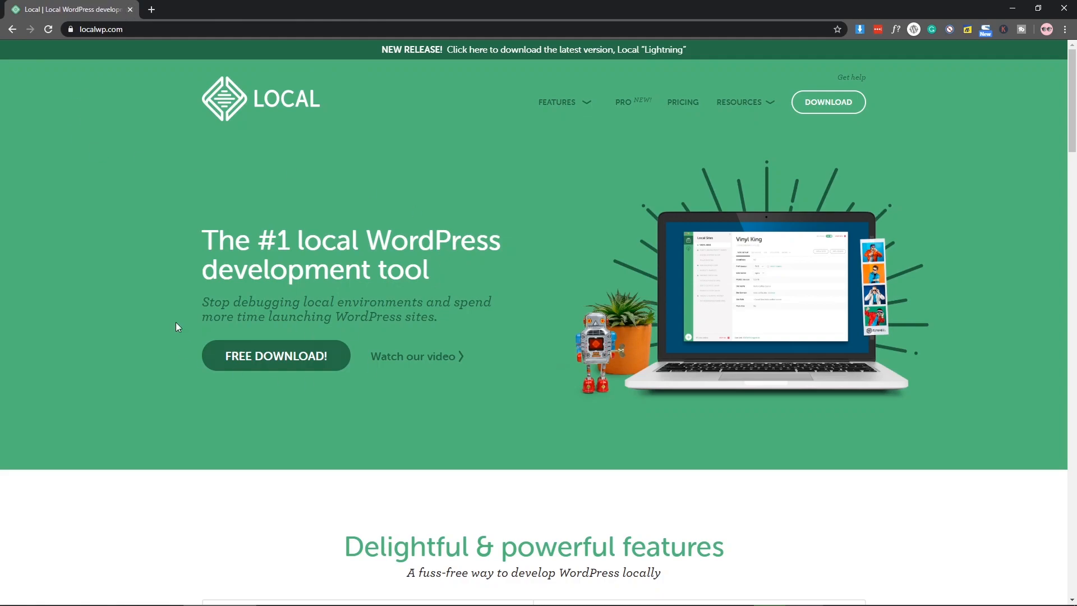
pyautogui.moveTo(211, 226); pyautogui.dragTo(504, 247)
pyautogui.click(439, 268)
# Step: Download the Windows installer for Local 5.2.5 and launch it
pyautogui.click(286, 362)
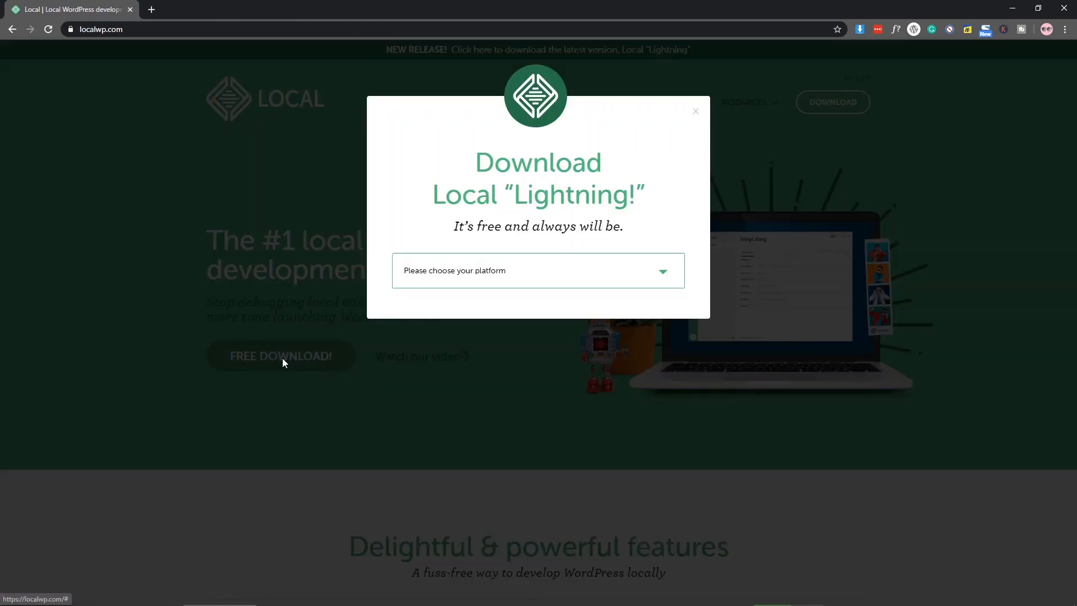
pyautogui.click(470, 280)
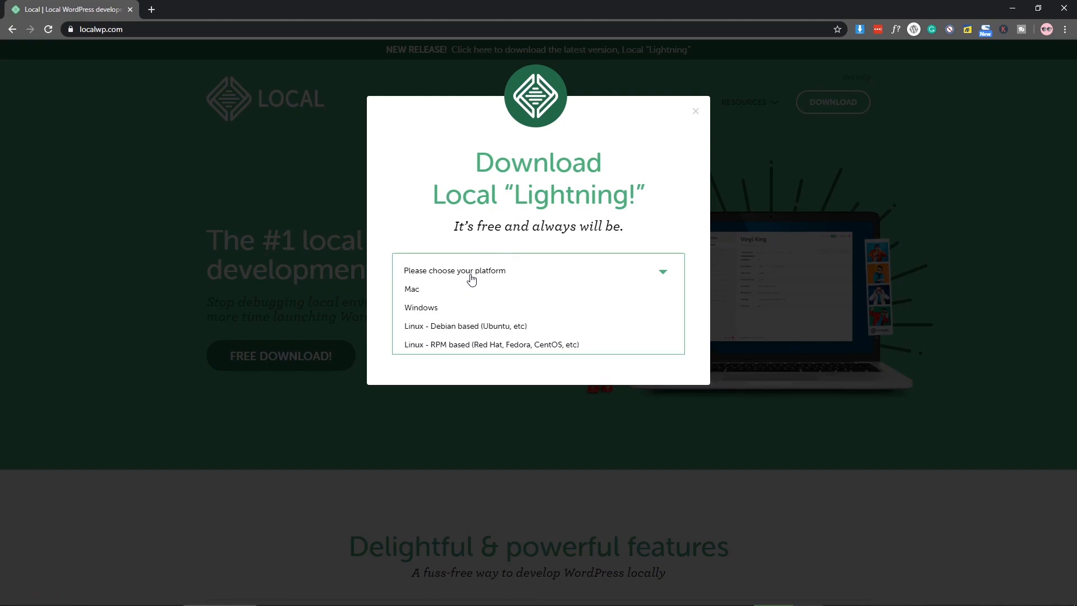
pyautogui.click(432, 310)
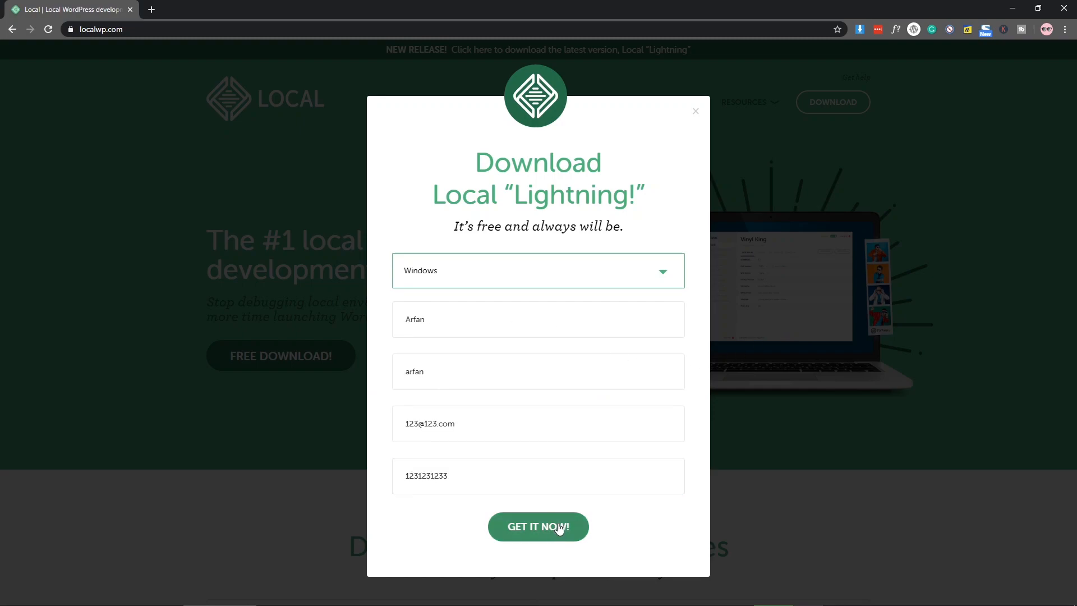
pyautogui.click(558, 525)
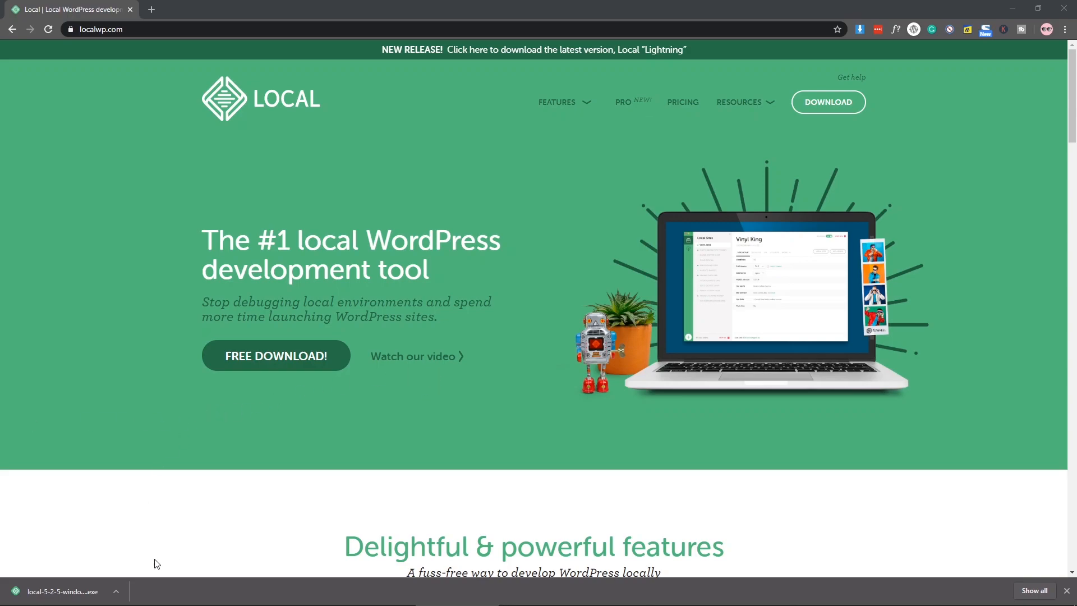
pyautogui.click(88, 596)
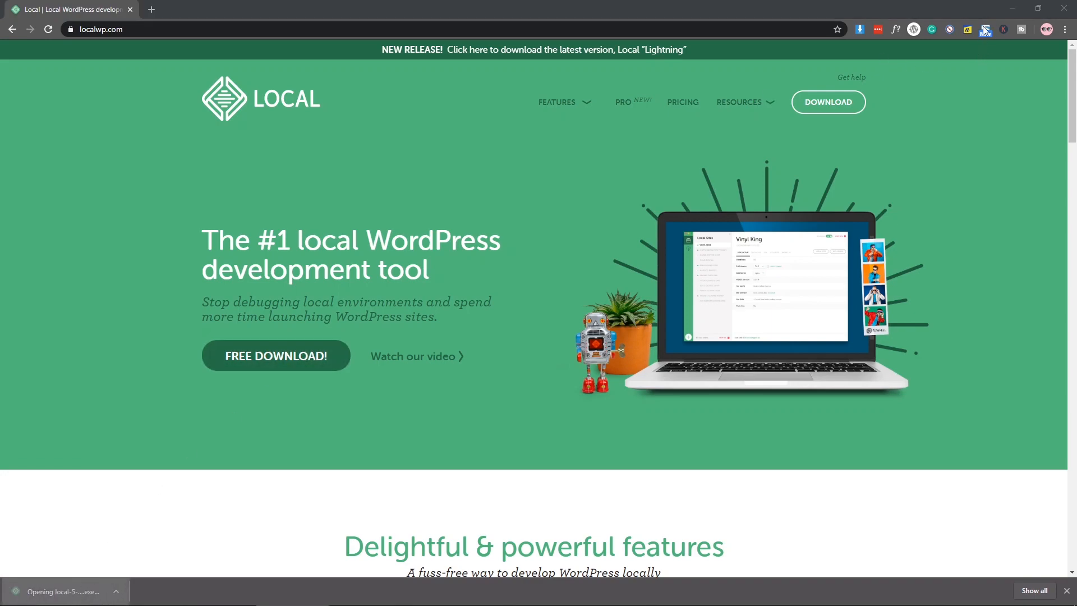
pyautogui.click(1010, 7)
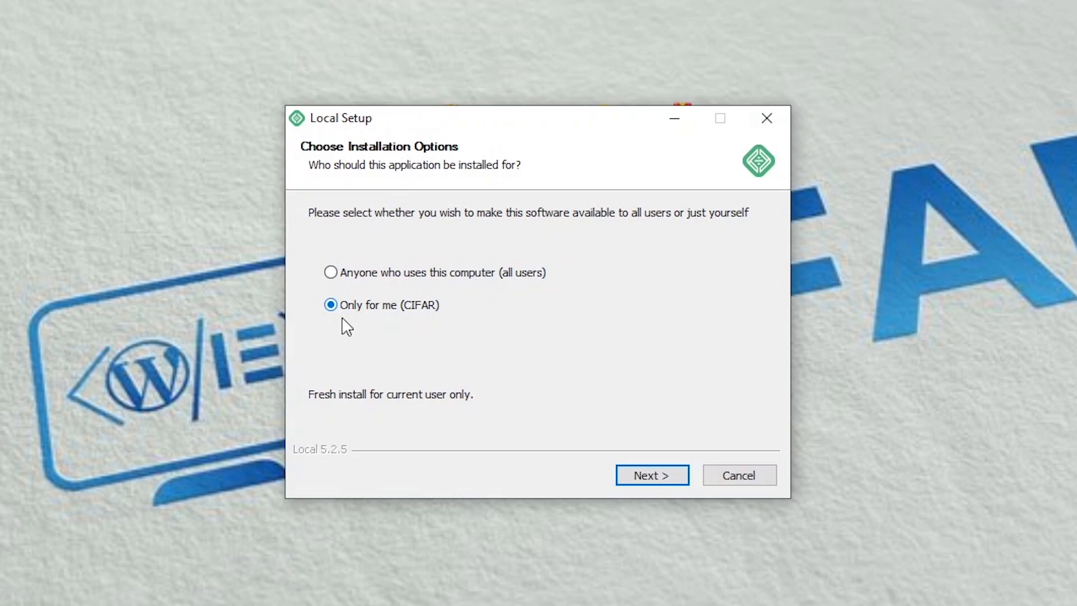
# Step: Install Local for the current user only into the default AppData\Local\Programs\Local folder
pyautogui.click(640, 477)
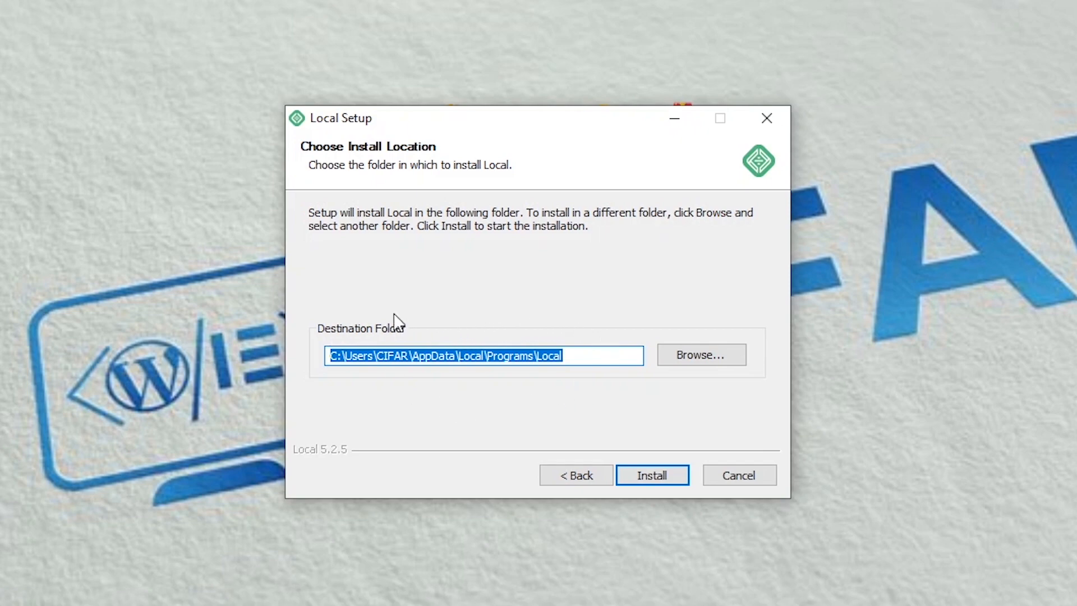
pyautogui.click(685, 480)
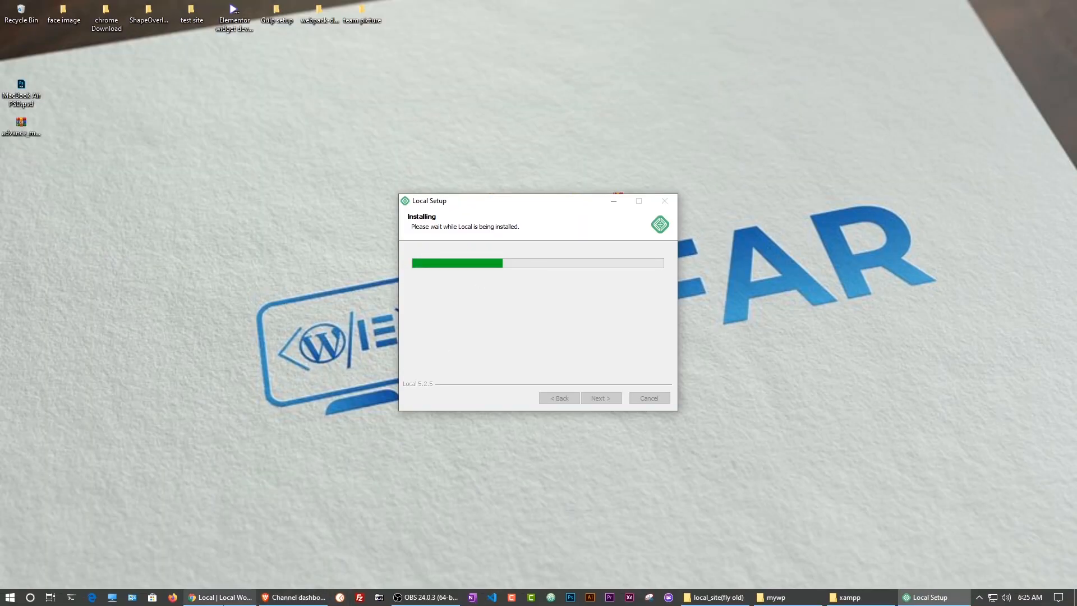
pyautogui.click(241, 597)
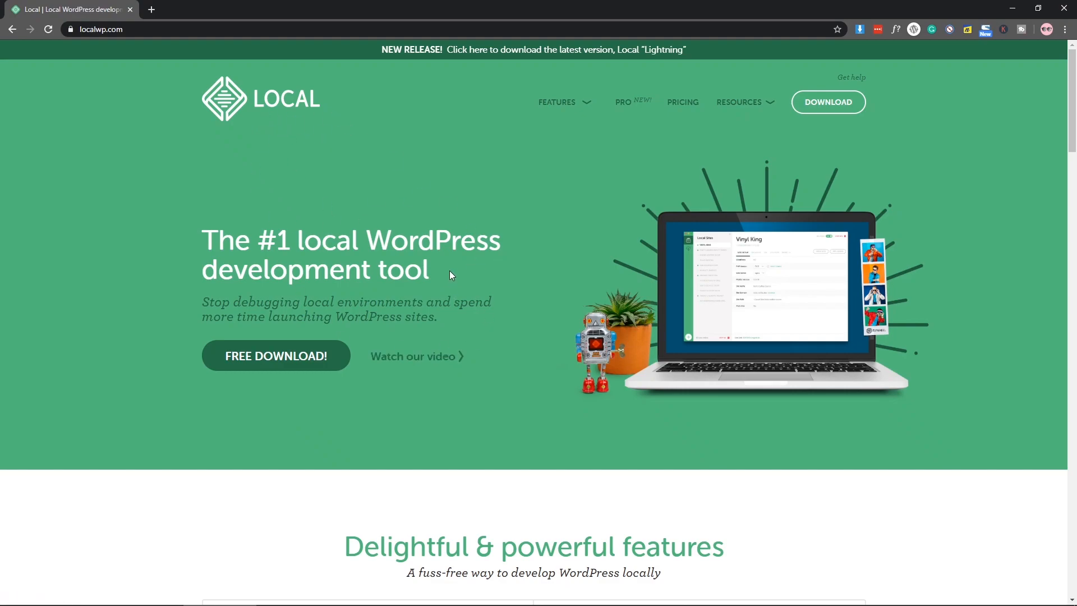
pyautogui.scroll(-8, 449, 270)
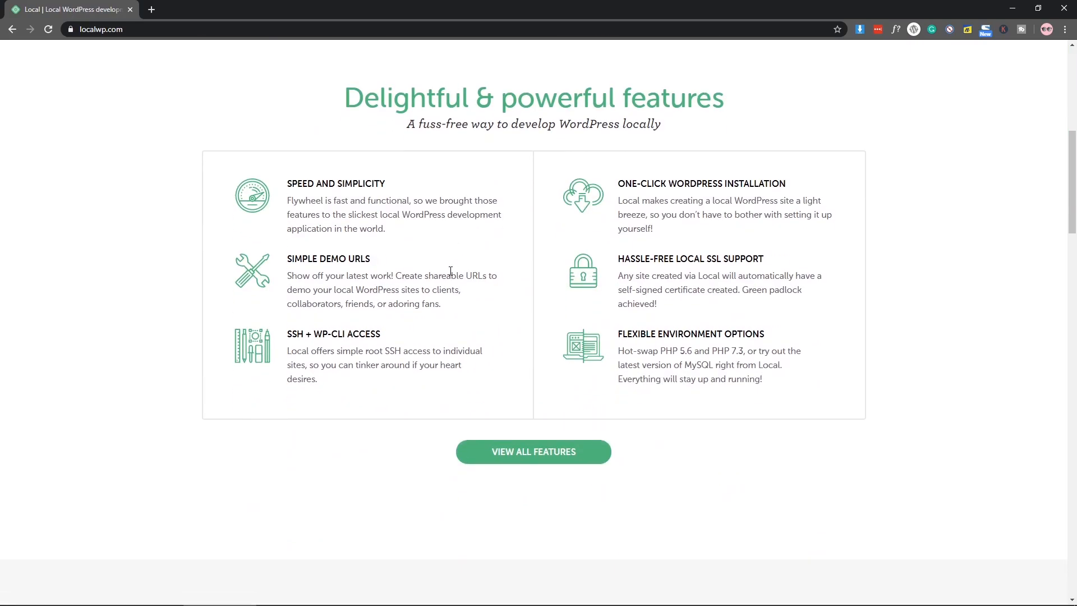
pyautogui.scroll(4, 450, 271)
pyautogui.scroll(2, 451, 271)
pyautogui.scroll(1, 421, 190)
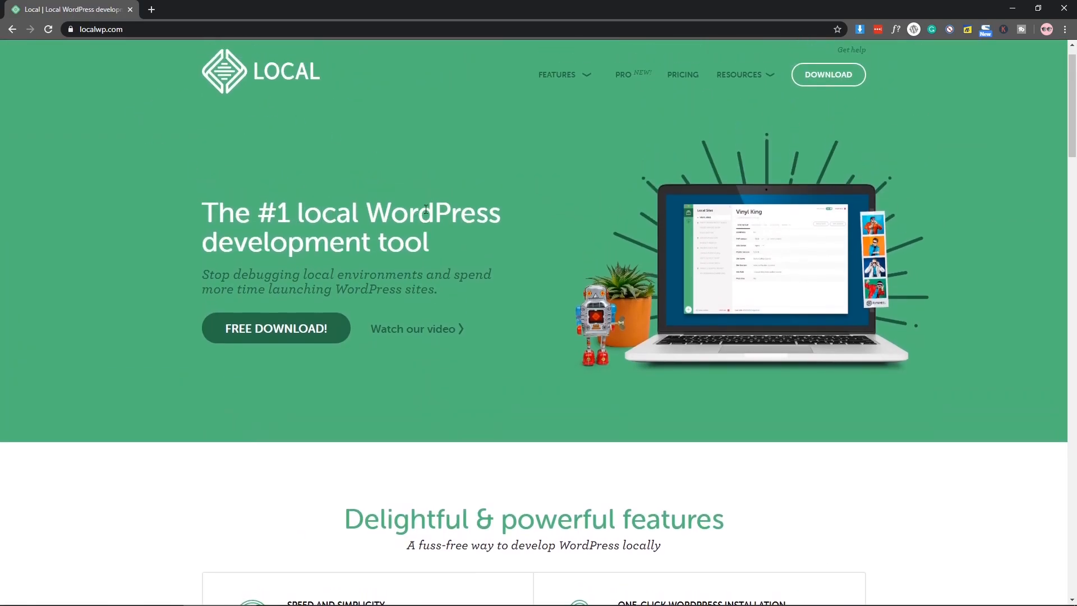
pyautogui.moveTo(763, 108)
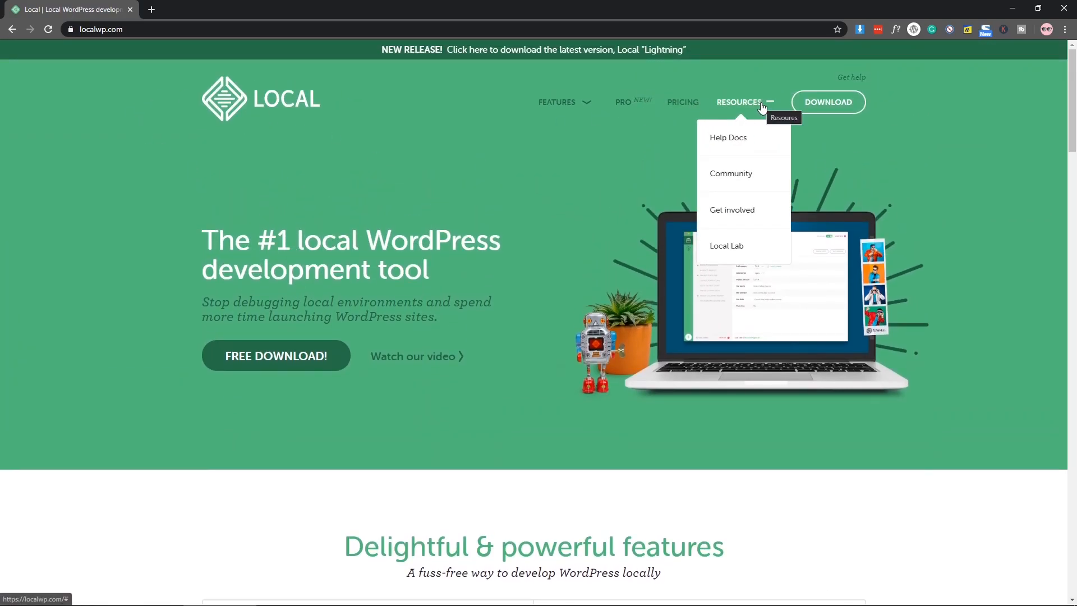
pyautogui.click(116, 33)
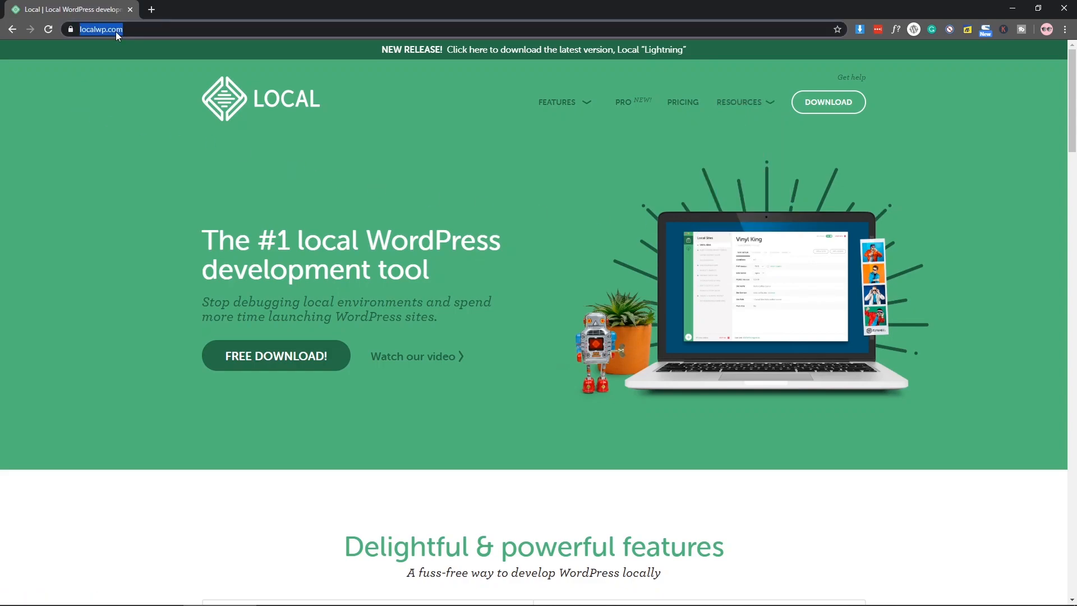
pyautogui.write('local by flyweel')
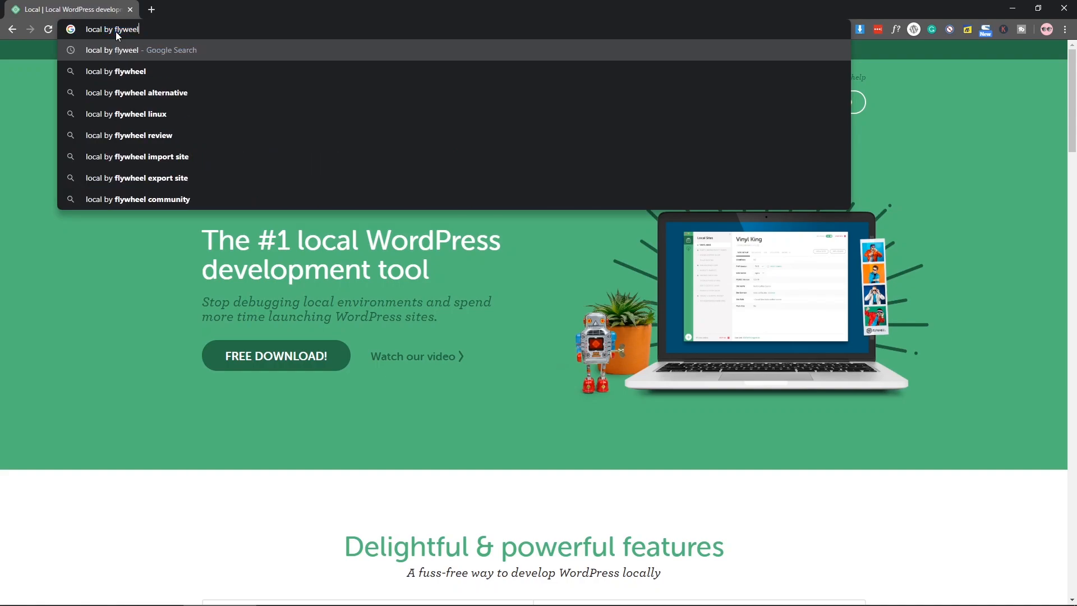
pyautogui.press('Return')
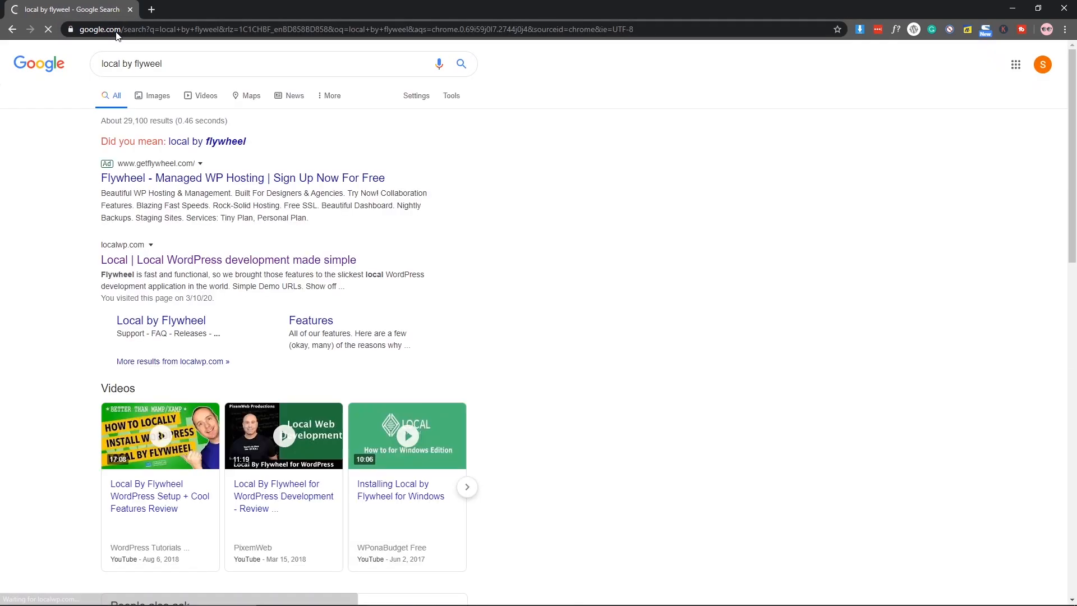
pyautogui.click(172, 182)
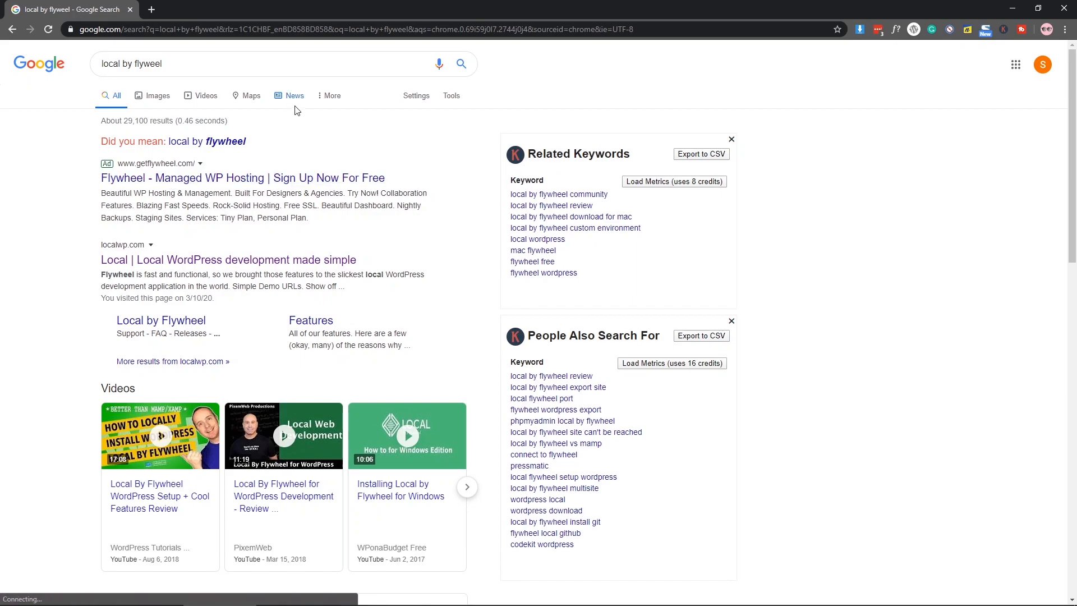
pyautogui.click(341, 179)
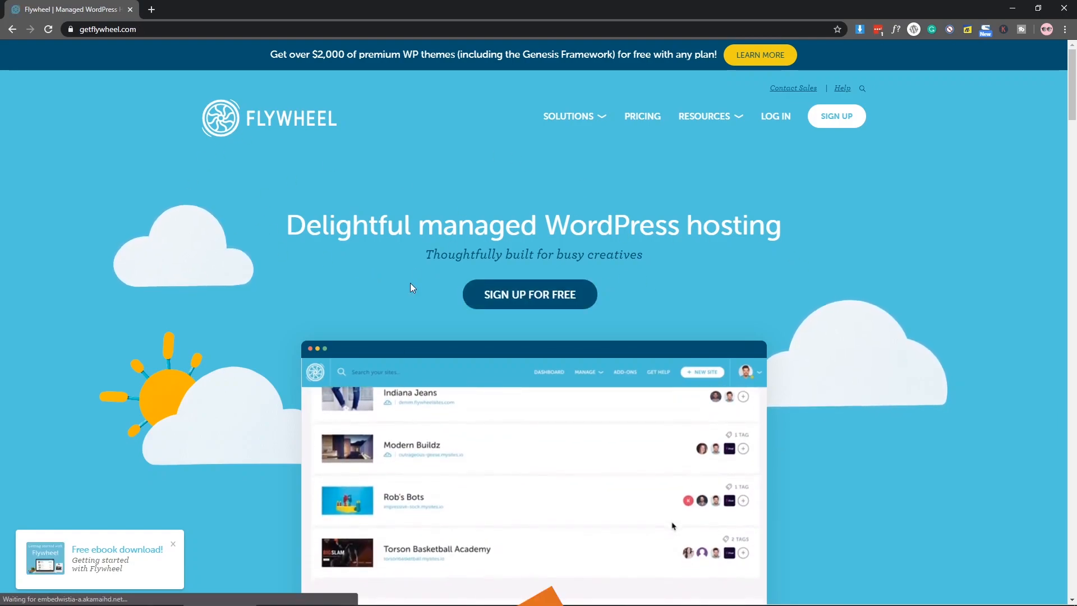
pyautogui.click(13, 30)
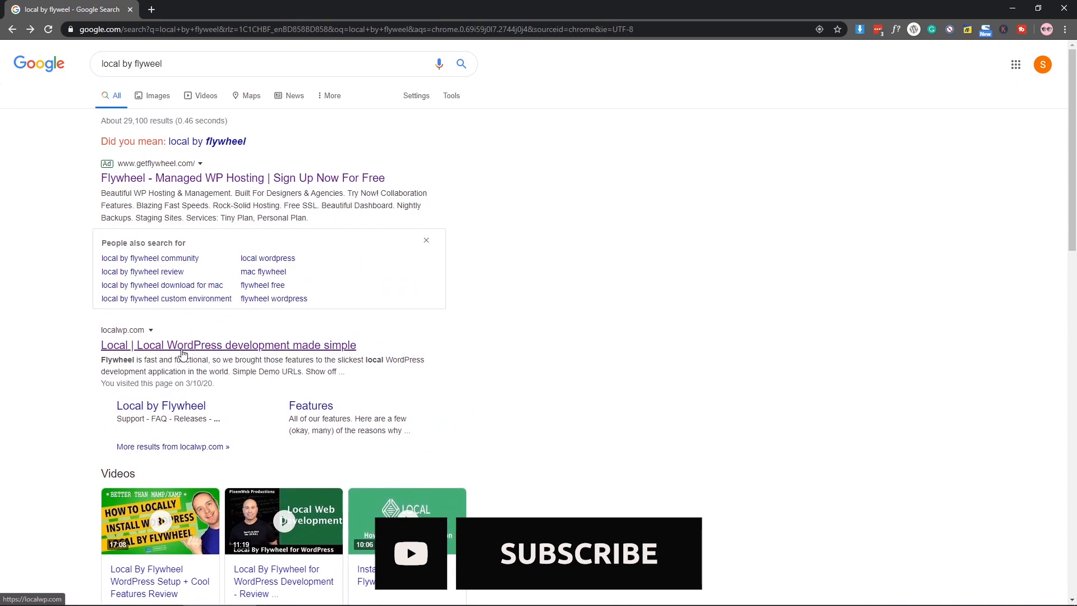
pyautogui.click(198, 342)
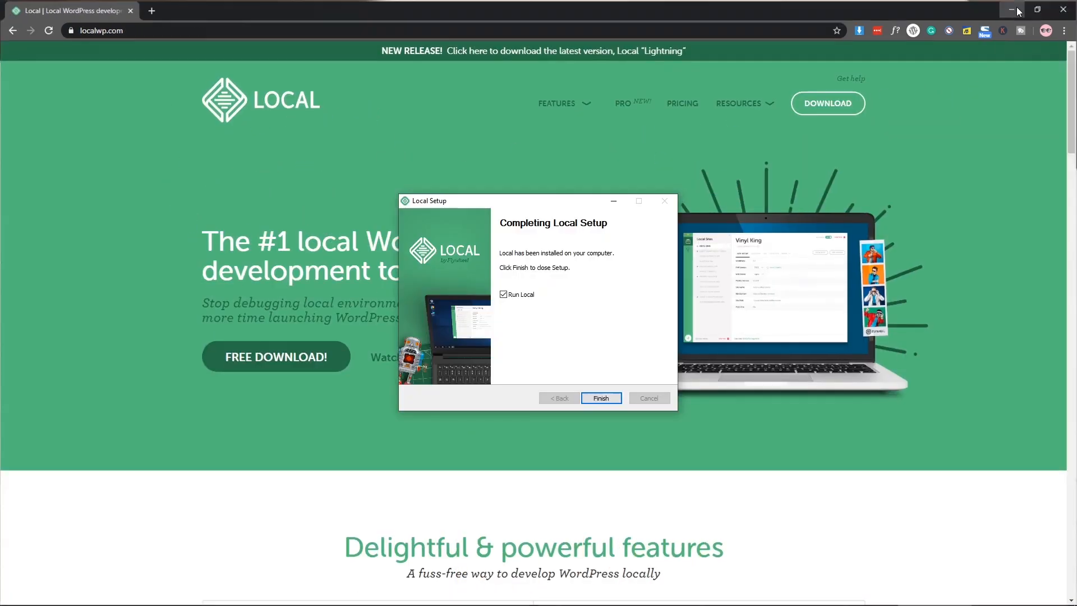
# Step: Finish Local Setup with Run Local checked so the Local app opens
pyautogui.click(1014, 9)
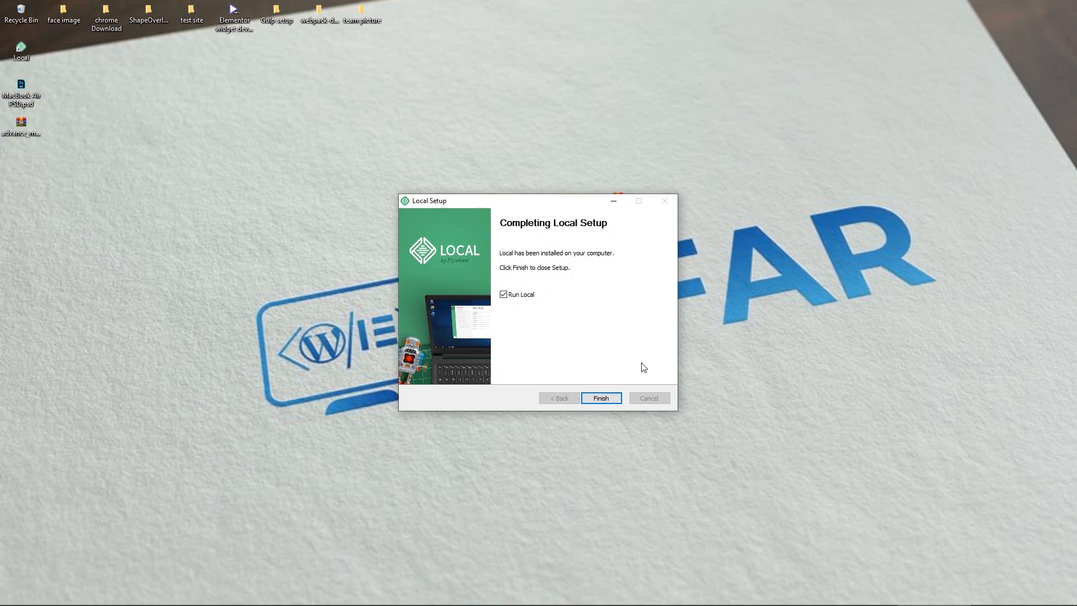
pyautogui.click(605, 399)
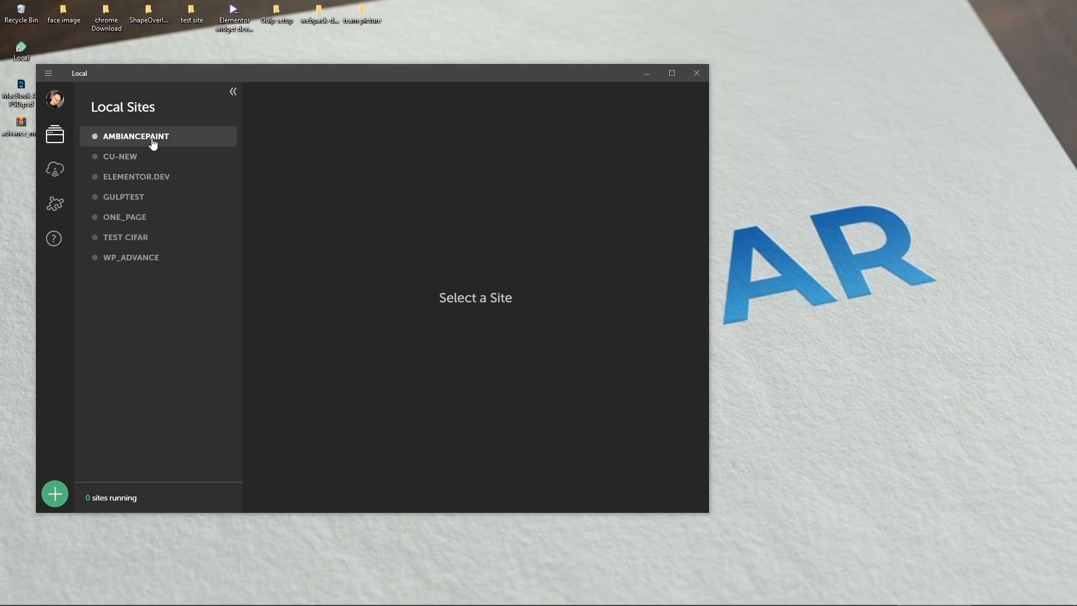
# Step: Name the new site wpsite and confirm its domain wpsite.local under Advanced Options
pyautogui.click(196, 260)
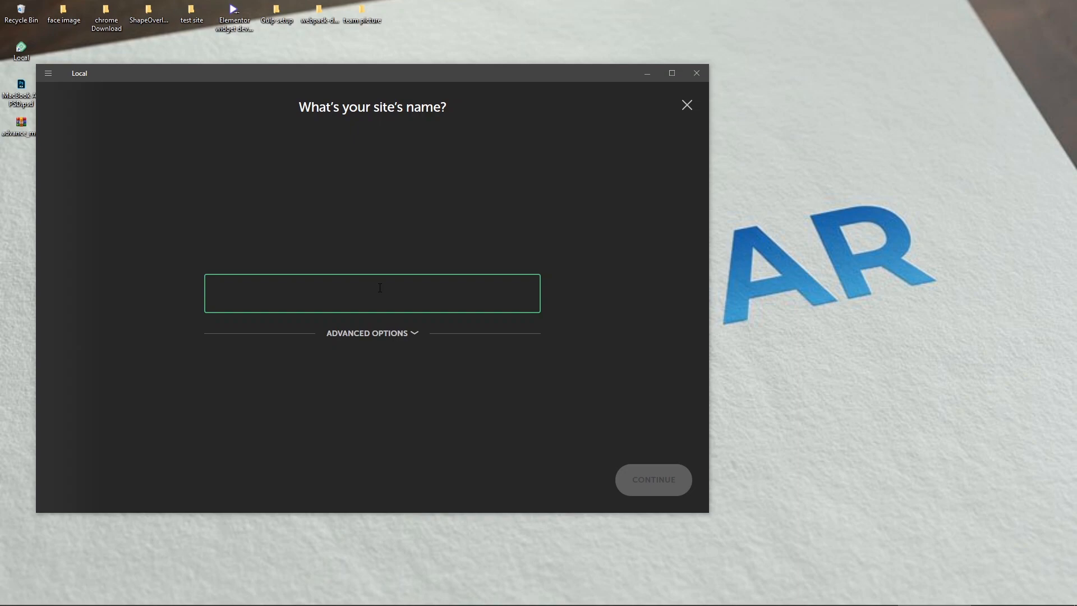
pyautogui.write('wp')
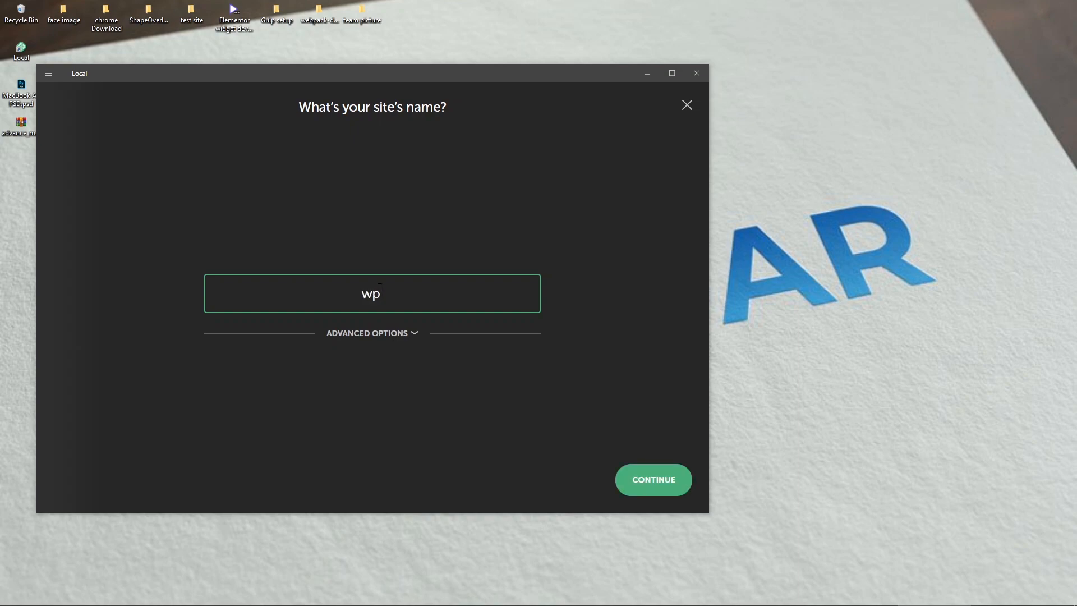
pyautogui.press('BackSpace')
pyautogui.press('BackSpace')
pyautogui.press('BackSpace')
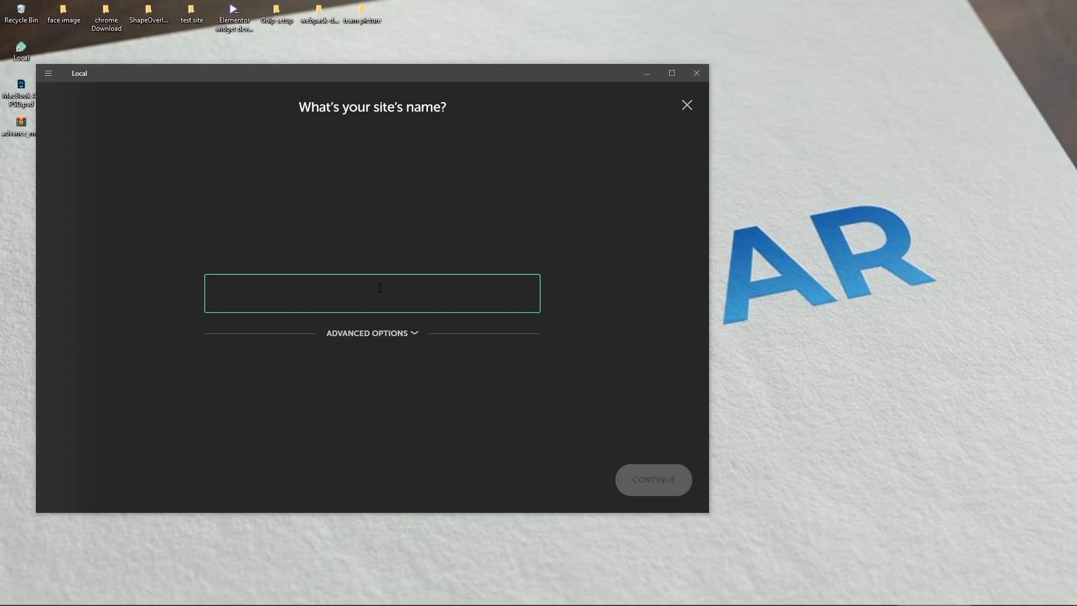
pyautogui.write('wpsite')
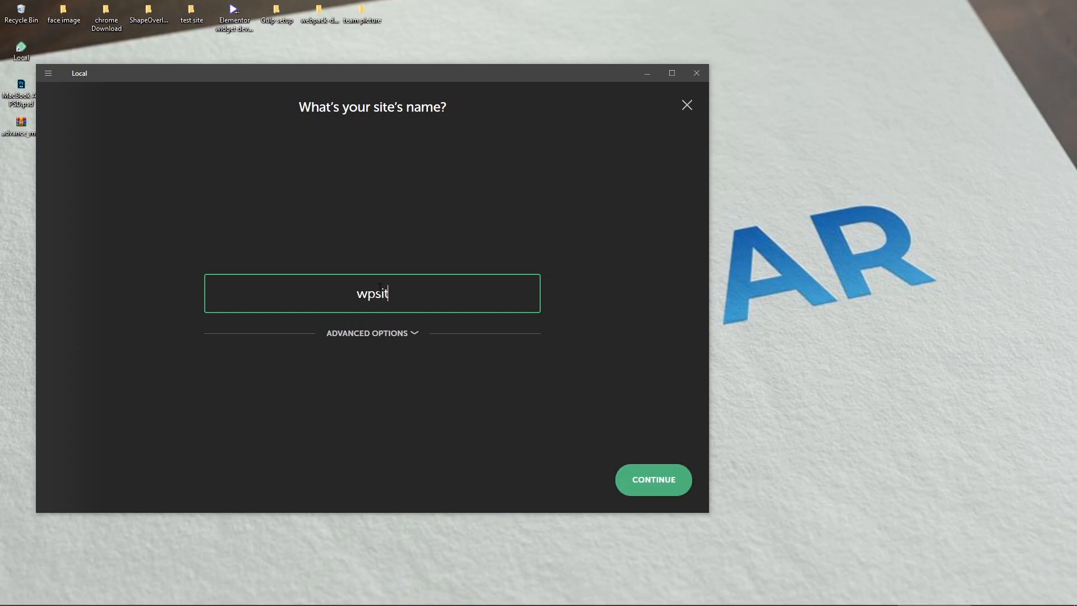
pyautogui.click(400, 339)
pyautogui.moveTo(216, 326); pyautogui.dragTo(286, 328)
pyautogui.click(288, 301)
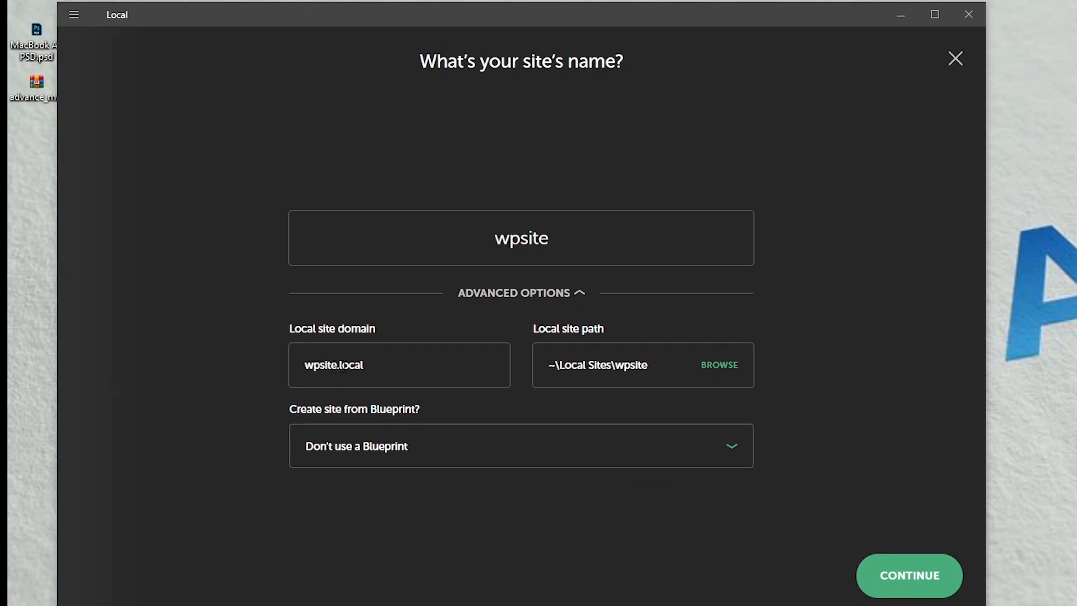
pyautogui.moveTo(302, 364); pyautogui.dragTo(394, 371)
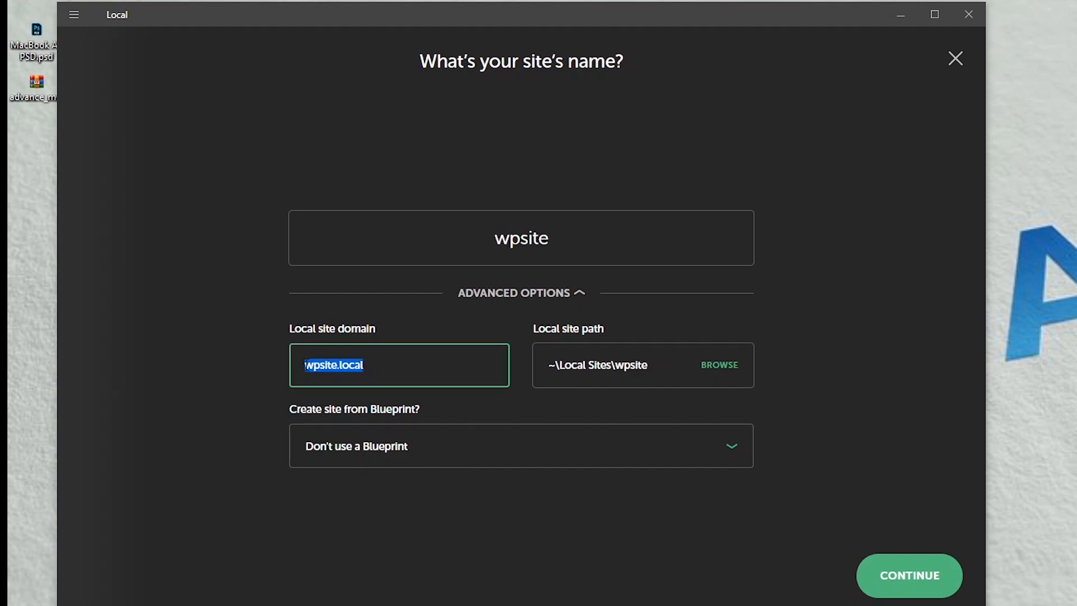
pyautogui.click(394, 371)
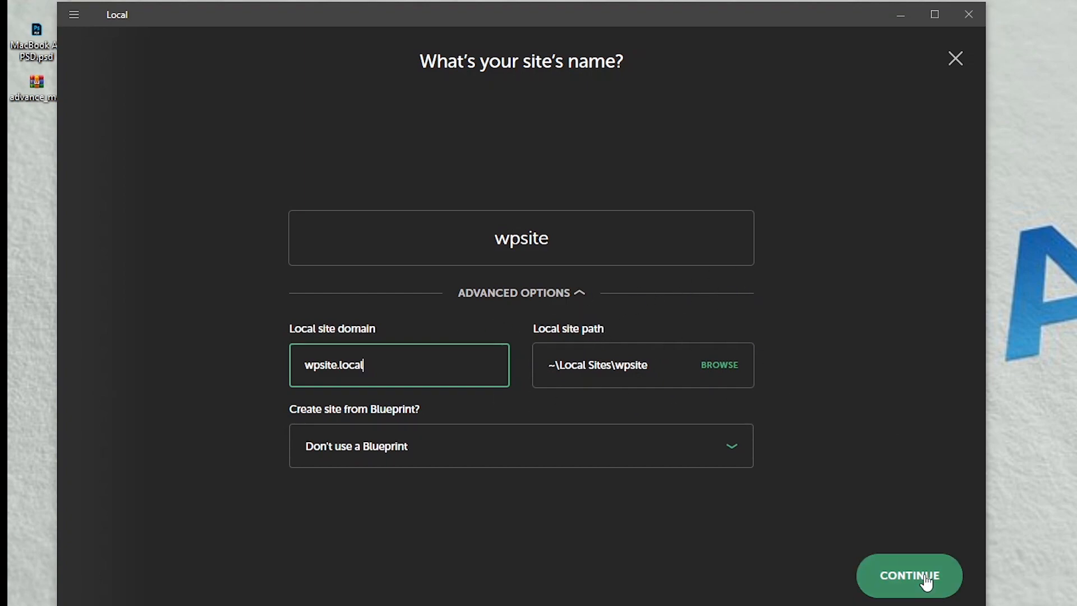
# Step: Choose the Preferred environment for wpsite after browsing the custom PHP and database options
pyautogui.click(905, 584)
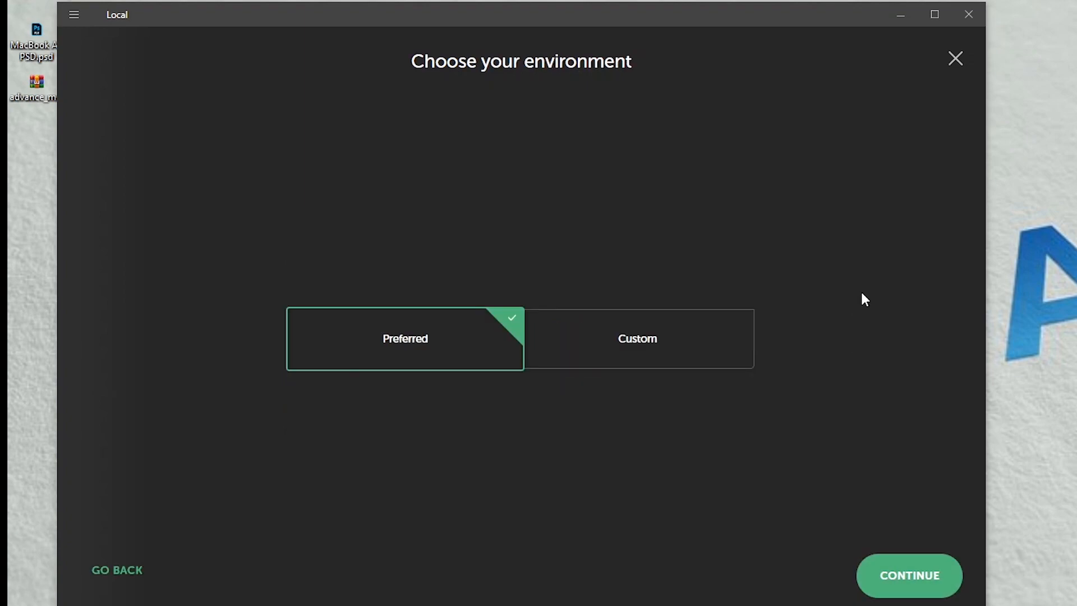
pyautogui.click(680, 352)
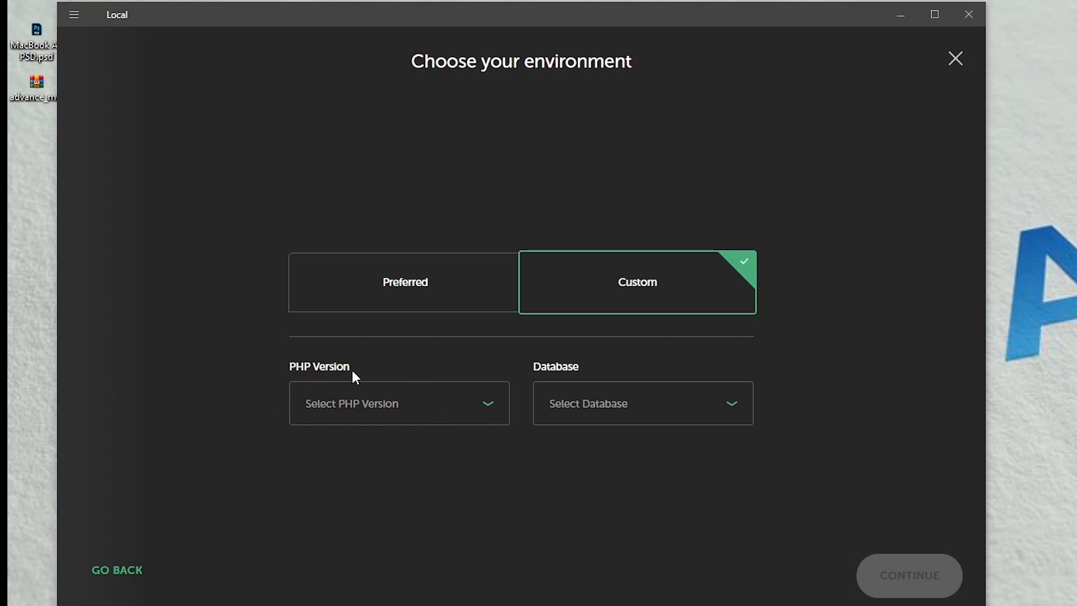
pyautogui.click(378, 400)
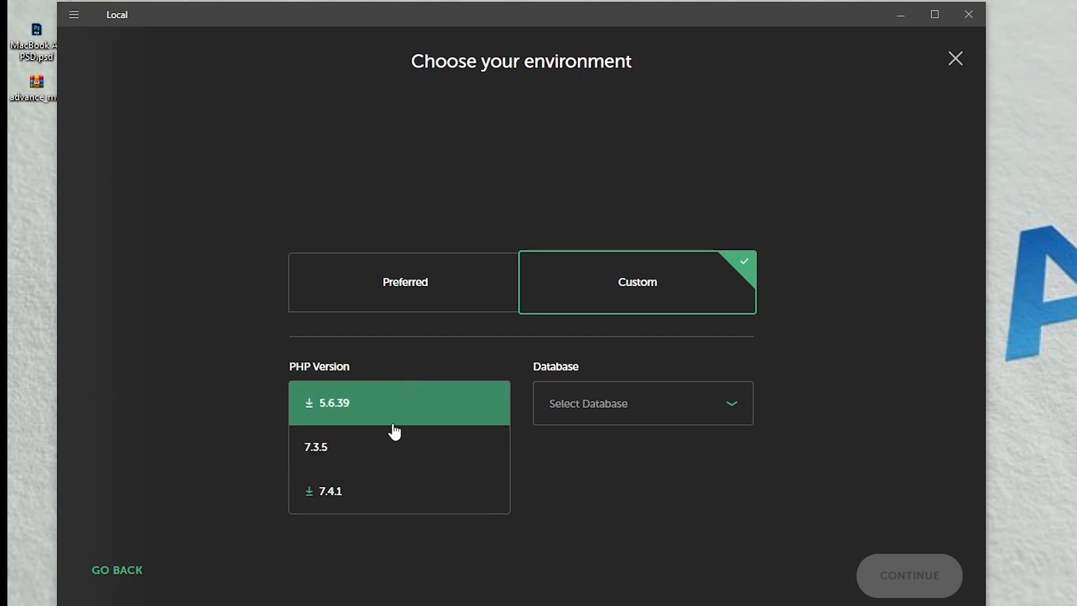
pyautogui.click(605, 449)
pyautogui.click(583, 424)
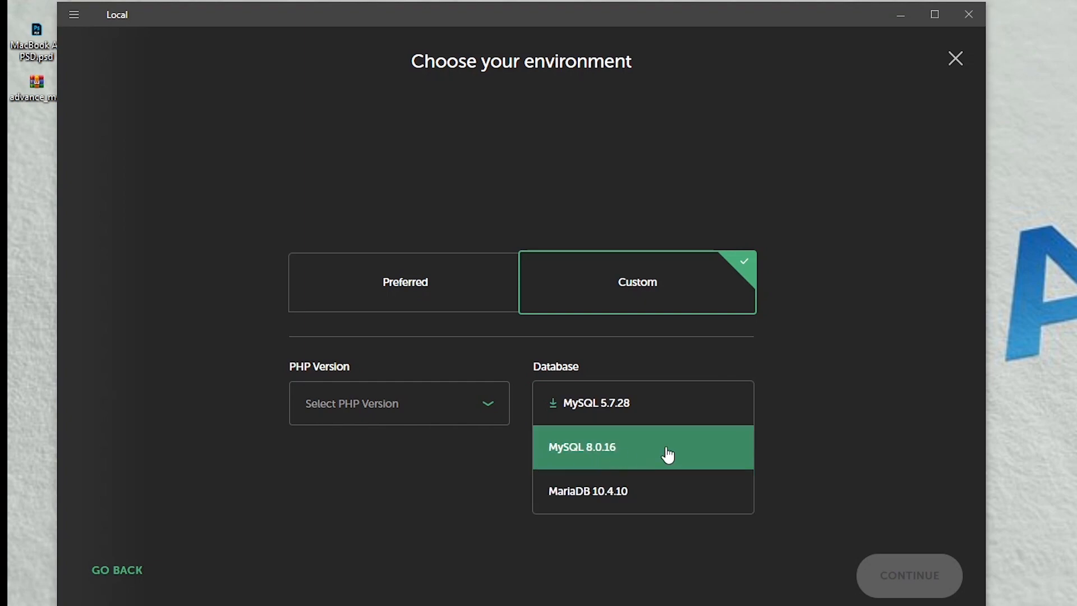
pyautogui.click(449, 507)
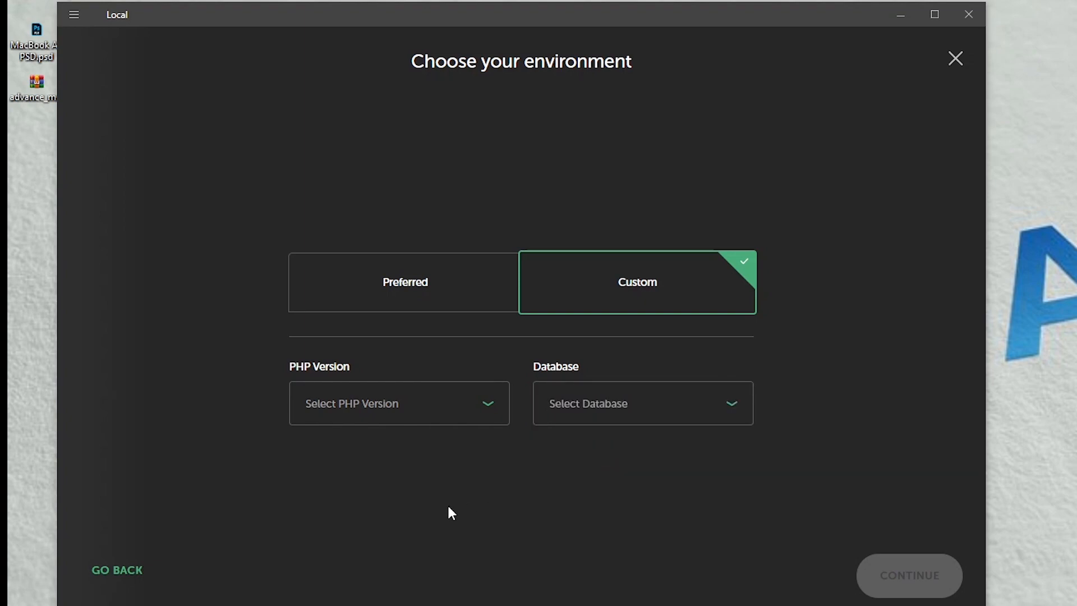
pyautogui.click(404, 277)
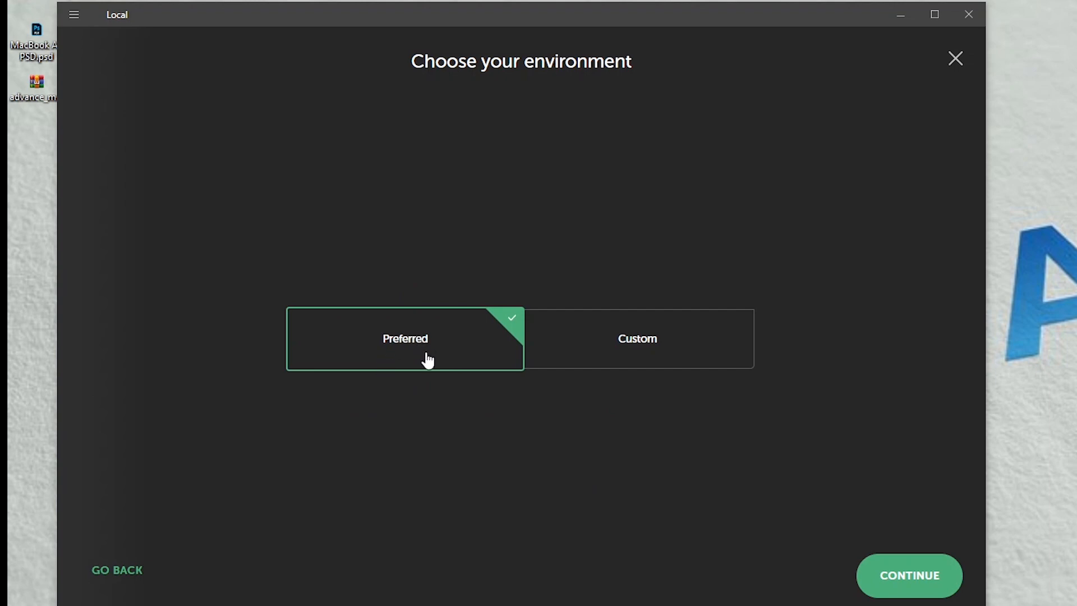
pyautogui.click(895, 591)
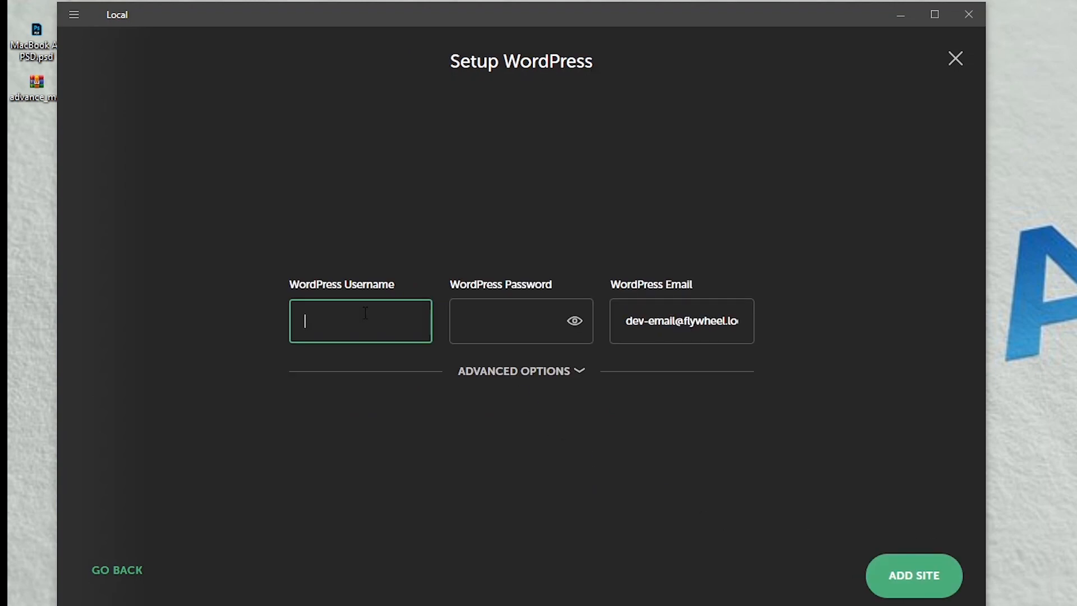
# Step: Enter the WordPress admin username and password, then add the wpsite site
pyautogui.write('amdi')
pyautogui.press('BackSpace')
pyautogui.press('BackSpace')
pyautogui.write('dmin')
pyautogui.click(485, 315)
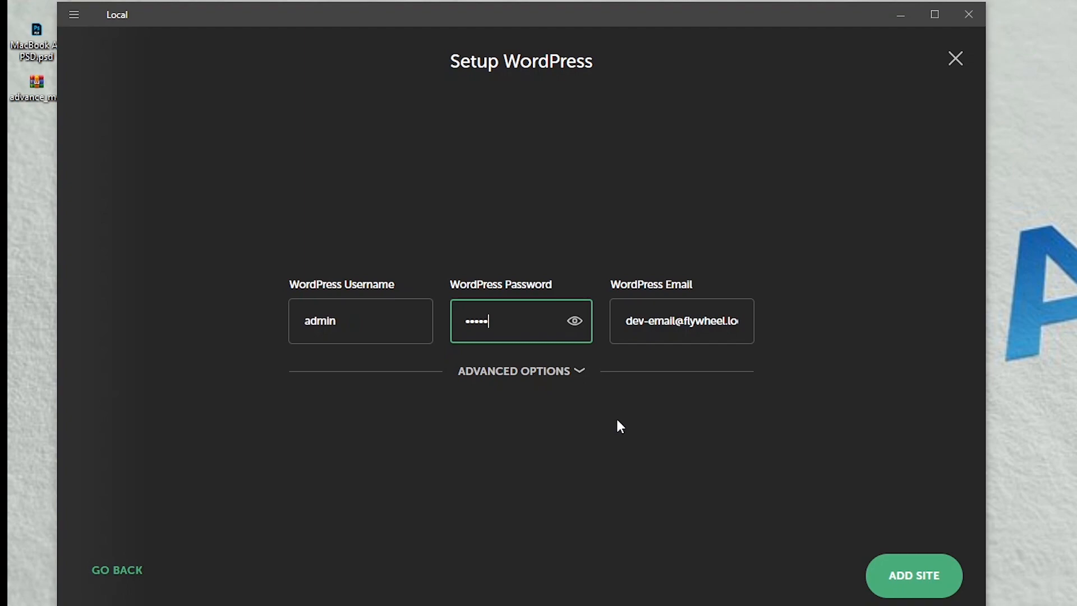
pyautogui.click(550, 372)
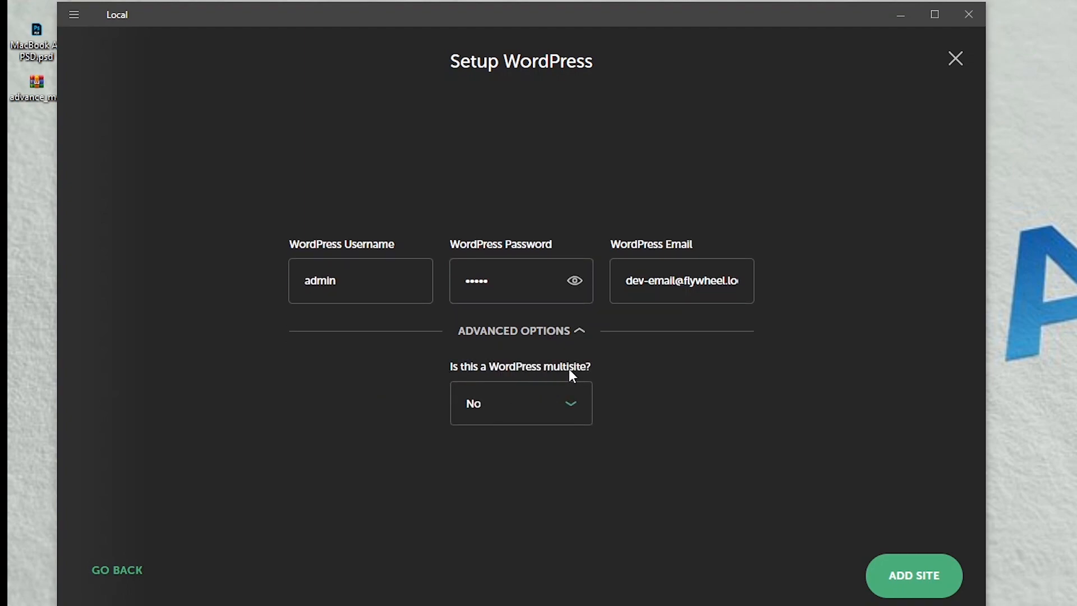
pyautogui.click(522, 336)
pyautogui.click(927, 578)
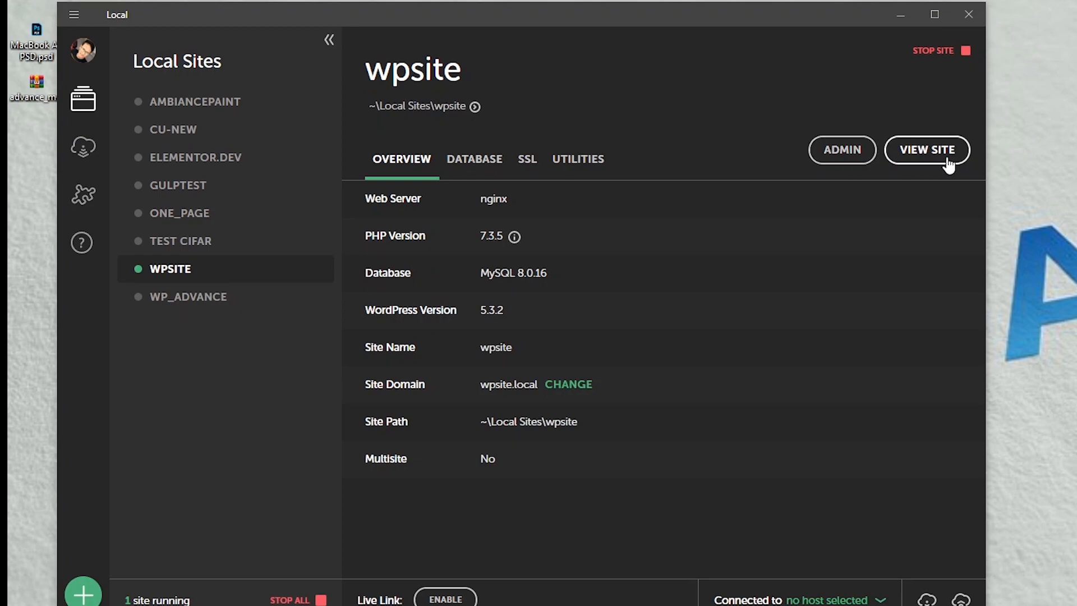
# Step: Log into wpsite's WordPress admin and dismiss the browser's save-password prompts
pyautogui.click(842, 157)
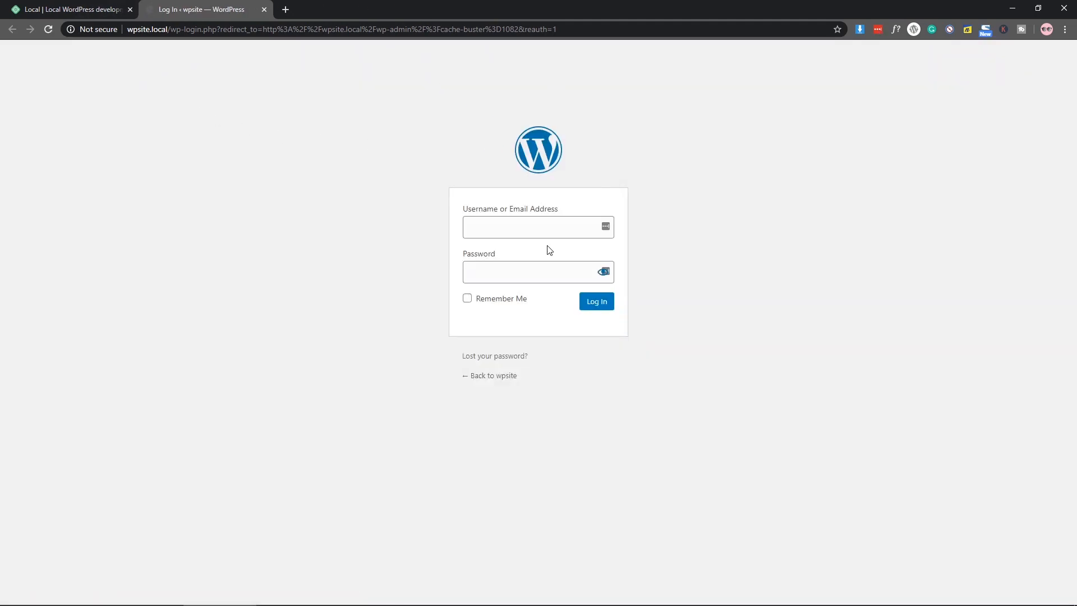
pyautogui.click(512, 230)
pyautogui.write('admi')
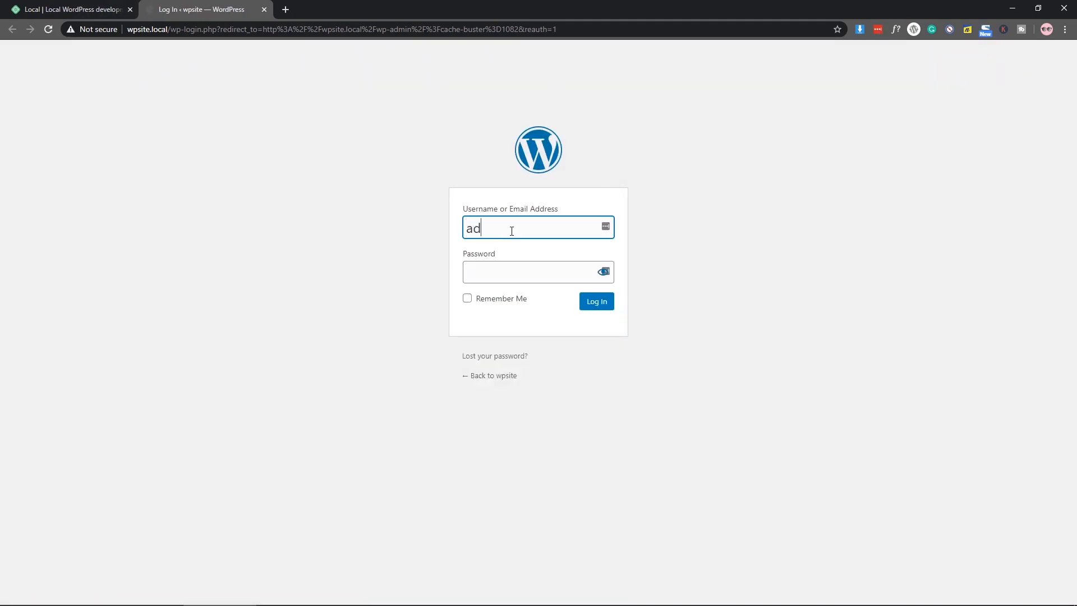
pyautogui.click(515, 268)
pyautogui.write('a')
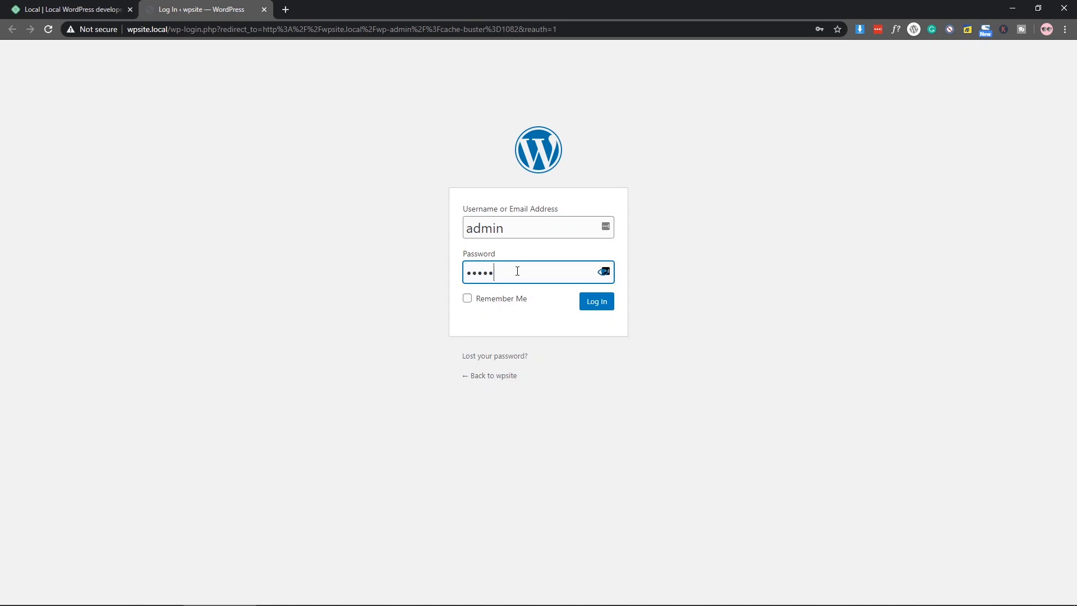
pyautogui.press('Return')
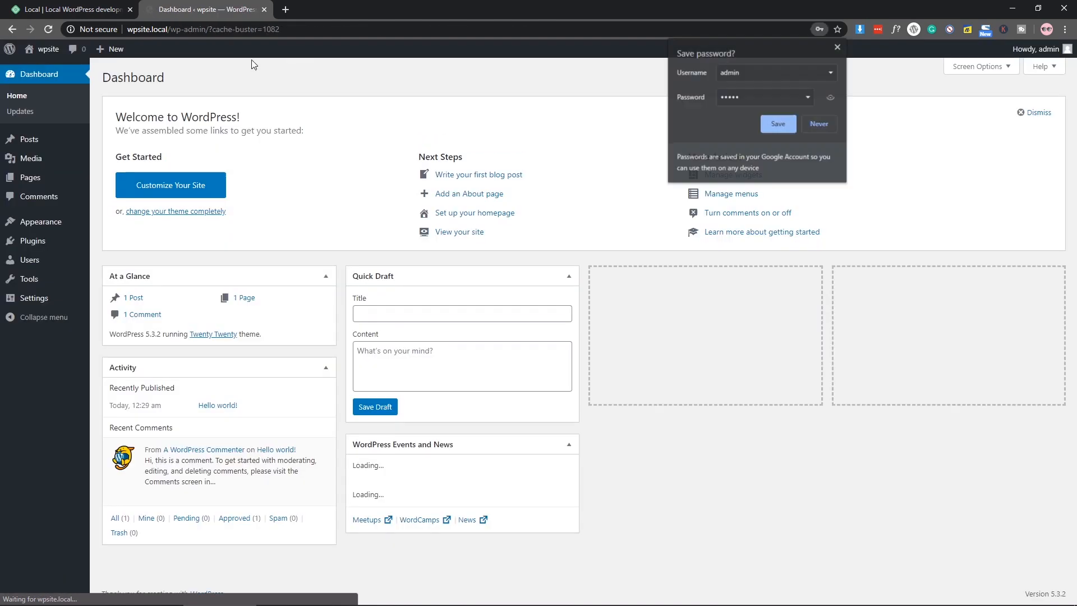
pyautogui.click(838, 47)
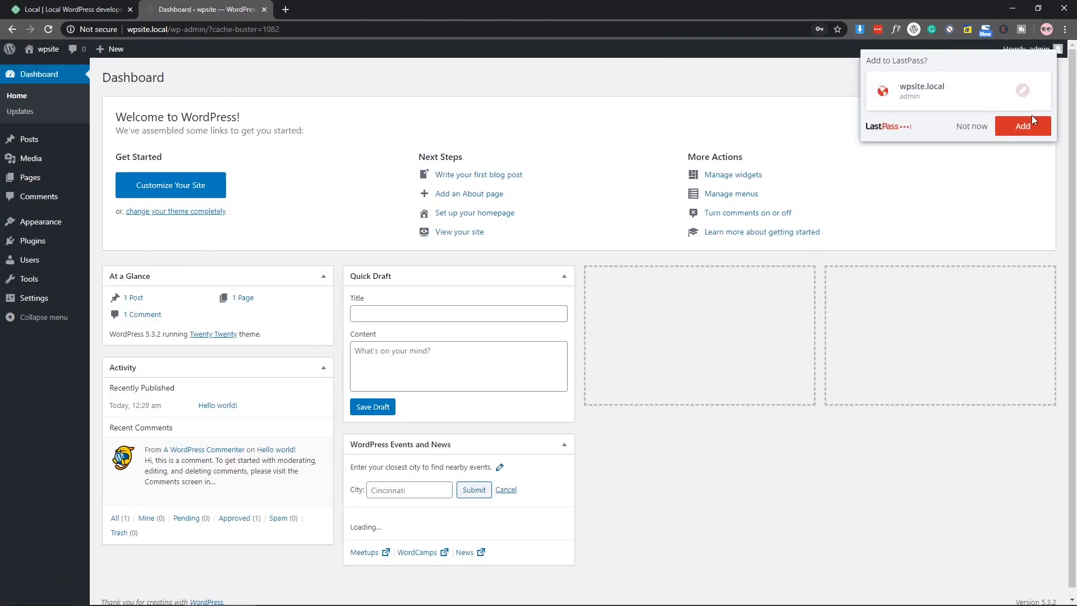
pyautogui.click(972, 126)
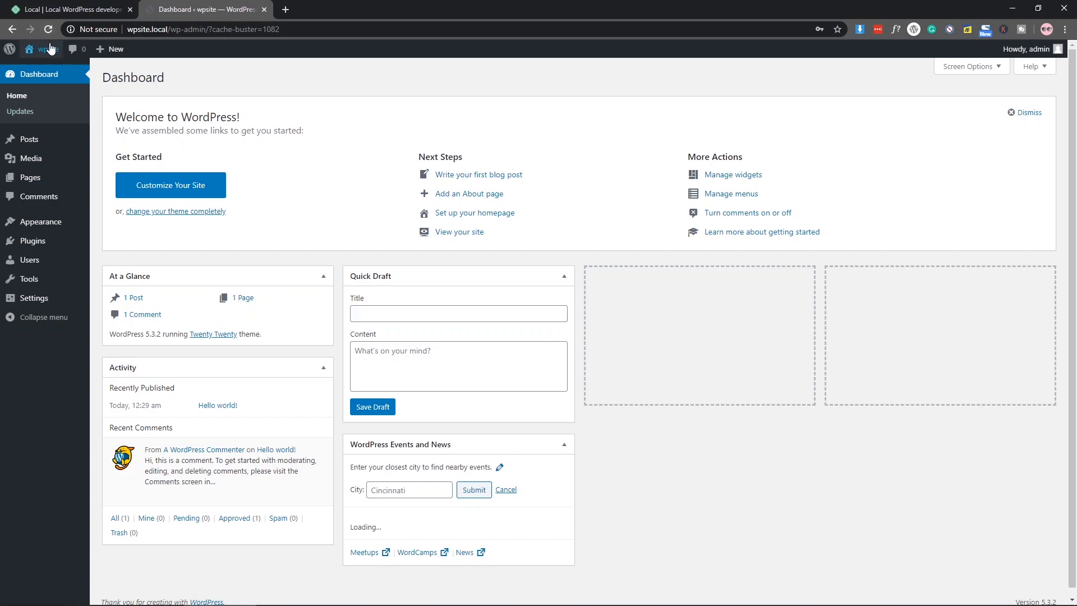
# Step: Open the live front page in a new tab, return to Dashboard, then narrow and minimize Chrome
pyautogui.moveTo(49, 49)
pyautogui.middleClick(46, 69)
pyautogui.click(298, 5)
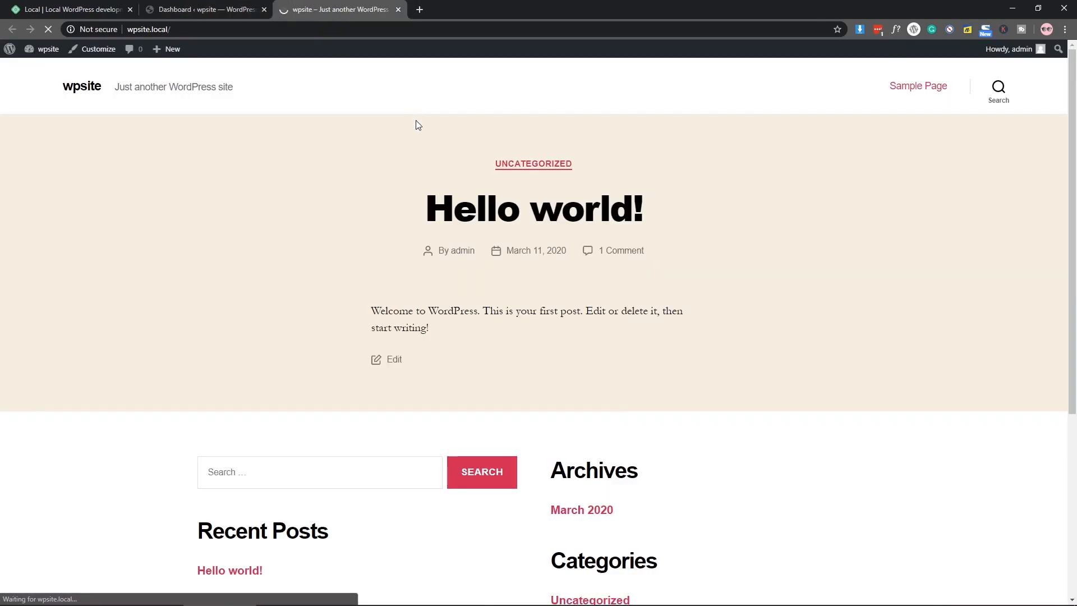
pyautogui.click(202, 8)
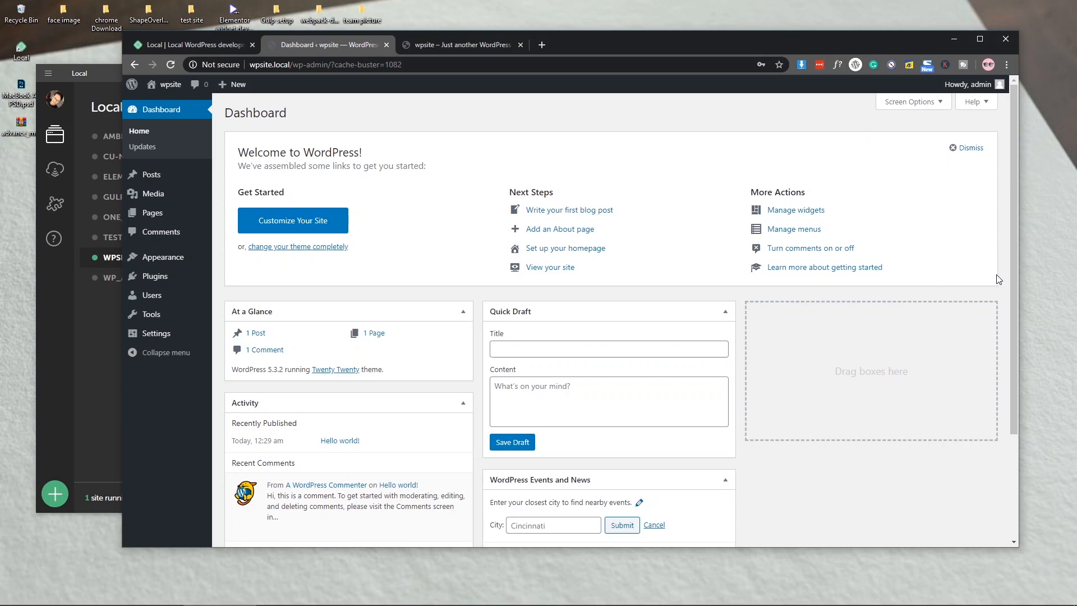
pyautogui.moveTo(1019, 283); pyautogui.dragTo(932, 288)
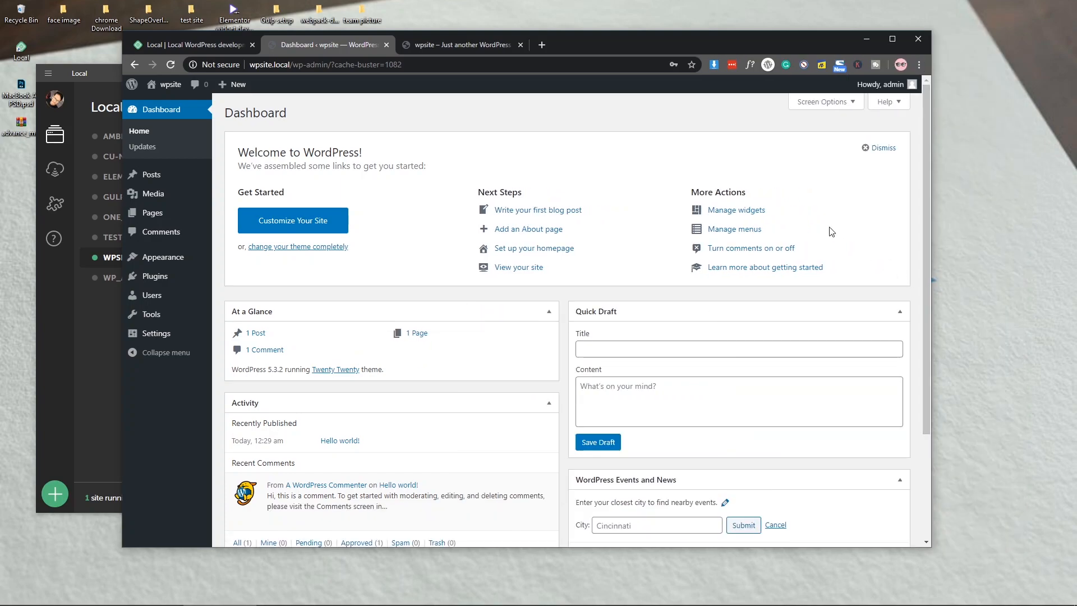
pyautogui.click(867, 41)
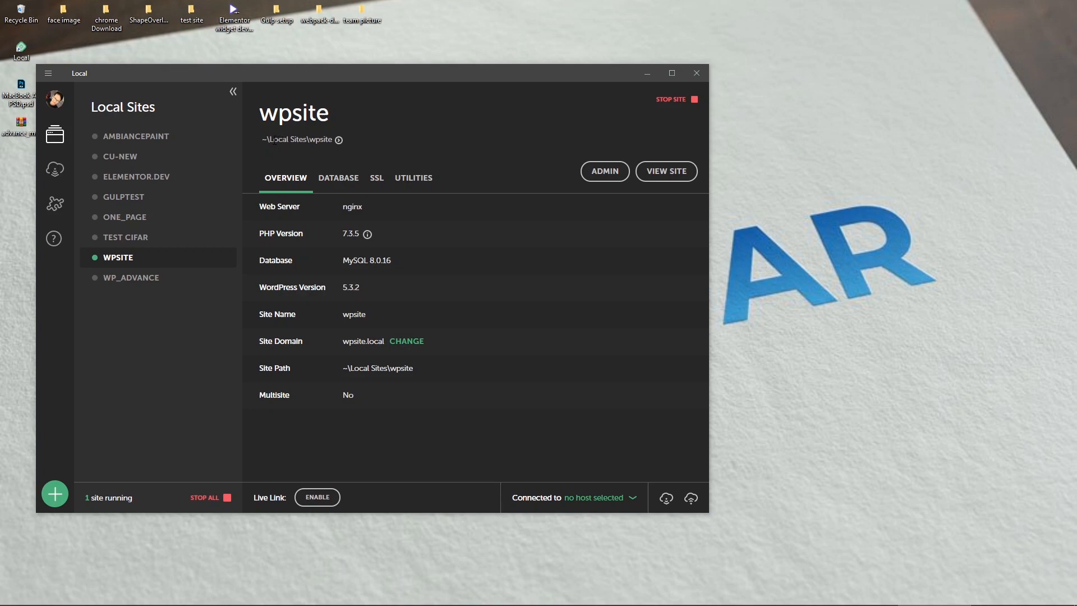
# Step: Reveal the wpsite site folder in File Explorer
pyautogui.moveTo(269, 139); pyautogui.dragTo(331, 139)
pyautogui.click(320, 139)
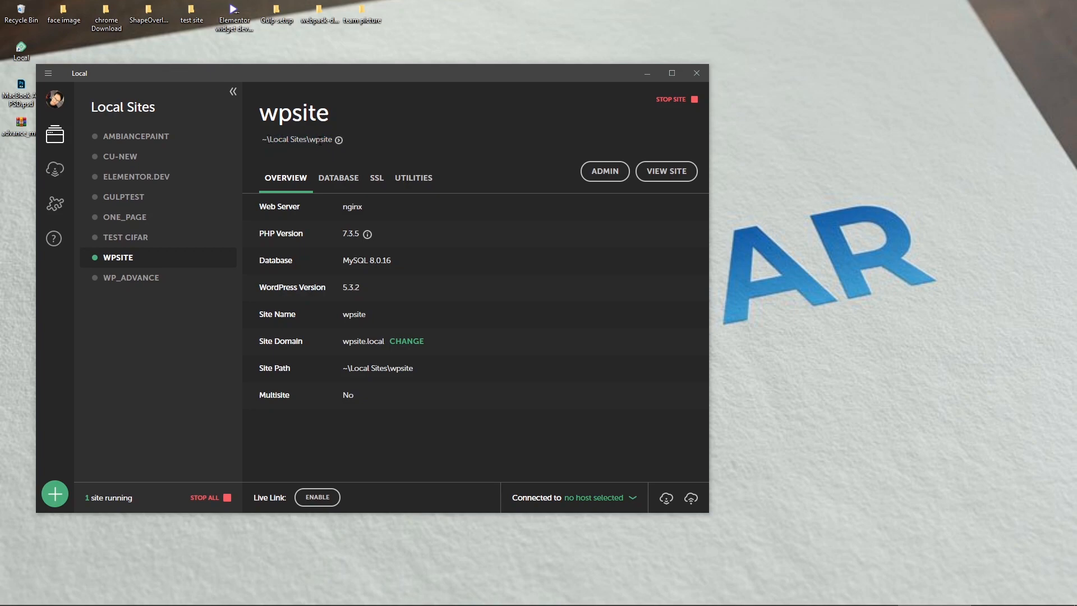
pyautogui.click(339, 140)
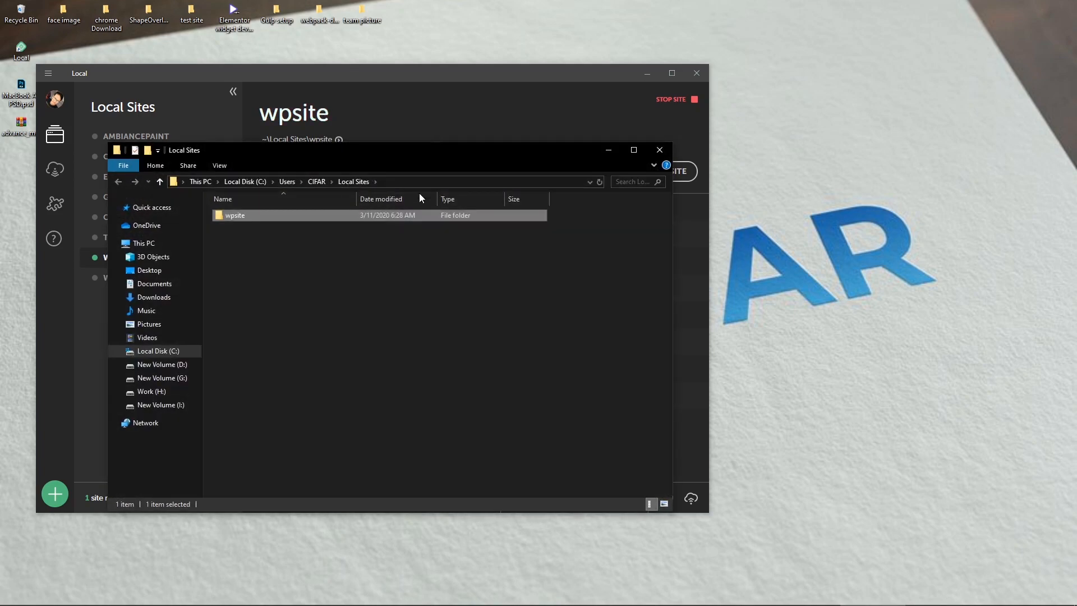
pyautogui.click(311, 279)
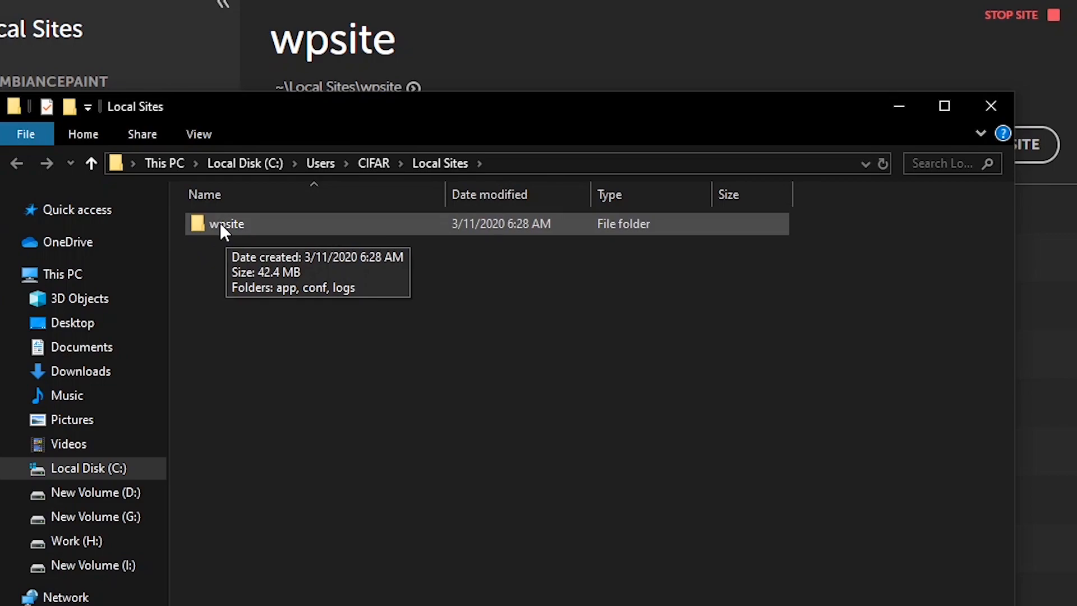
# Step: Browse wpsite > app > public > wp-content > themes, go back up, and minimize Explorer
pyautogui.doubleClick(250, 224)
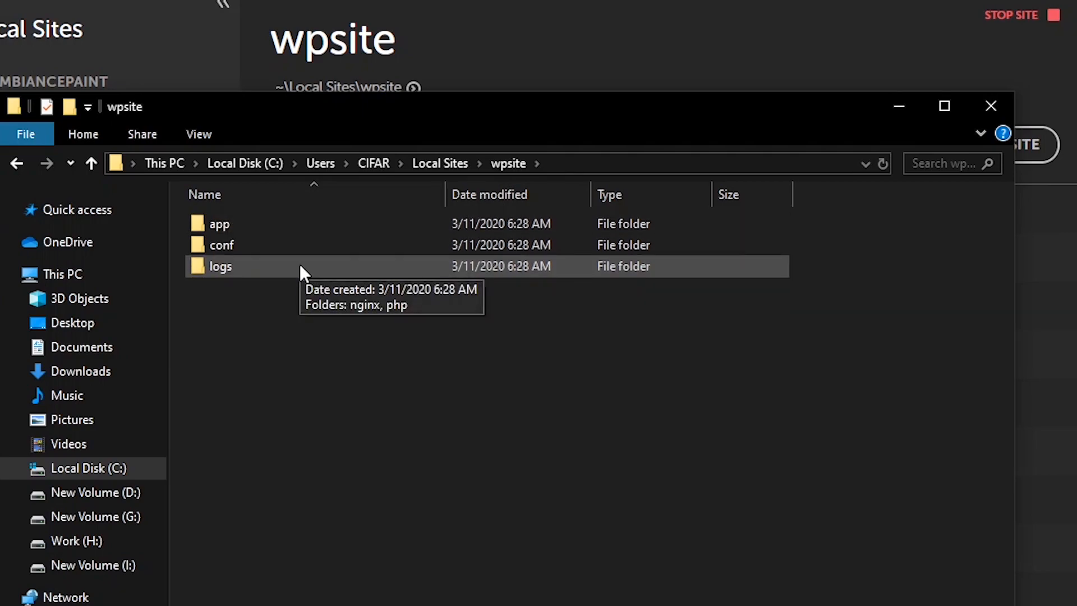
pyautogui.doubleClick(294, 227)
pyautogui.doubleClick(294, 228)
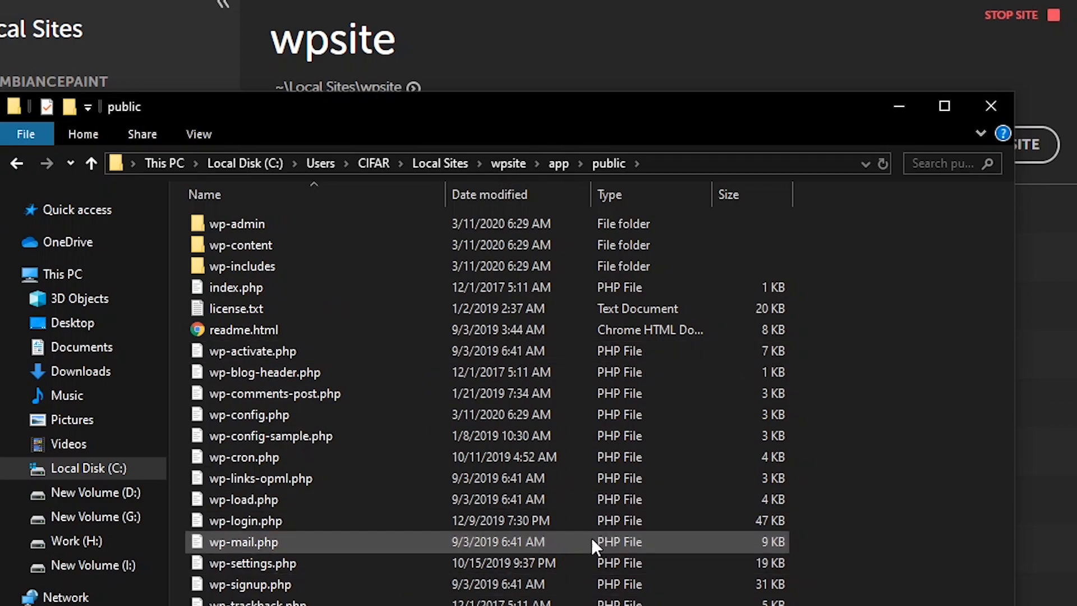
pyautogui.doubleClick(346, 250)
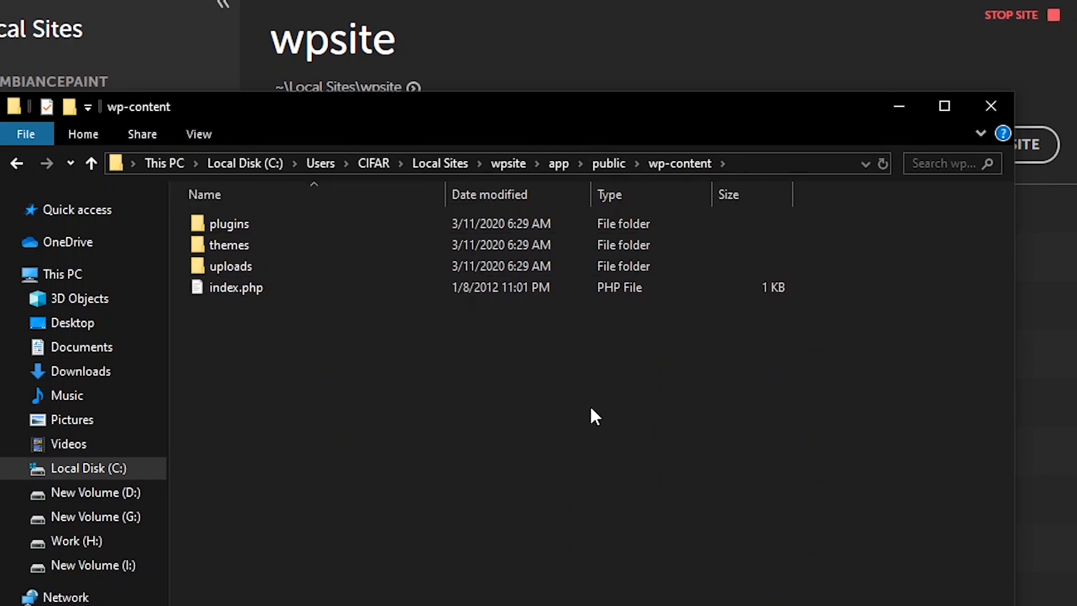
pyautogui.doubleClick(274, 251)
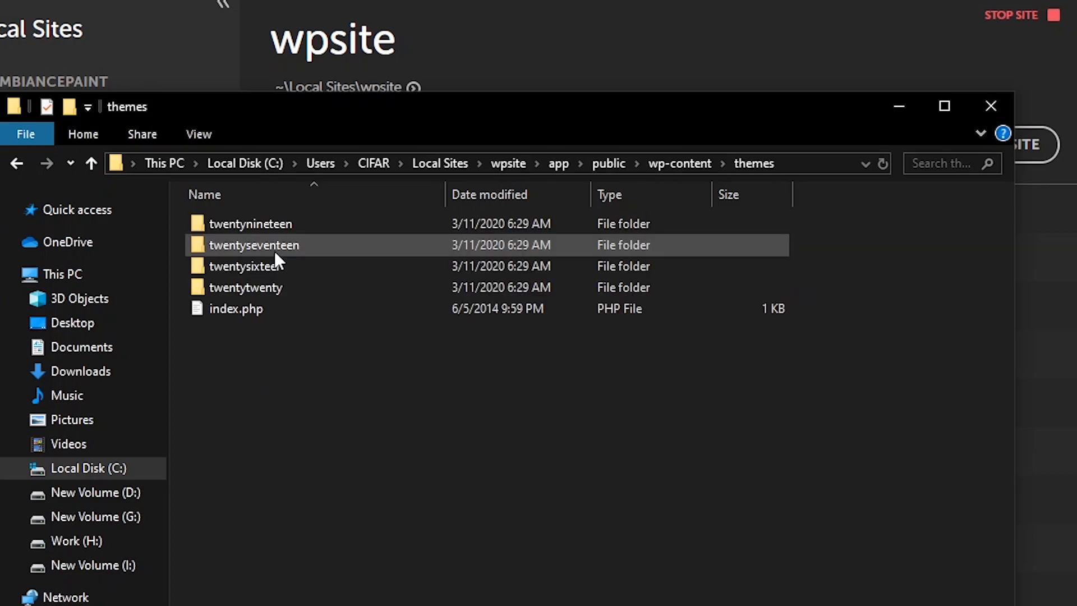
pyautogui.press('BackSpace')
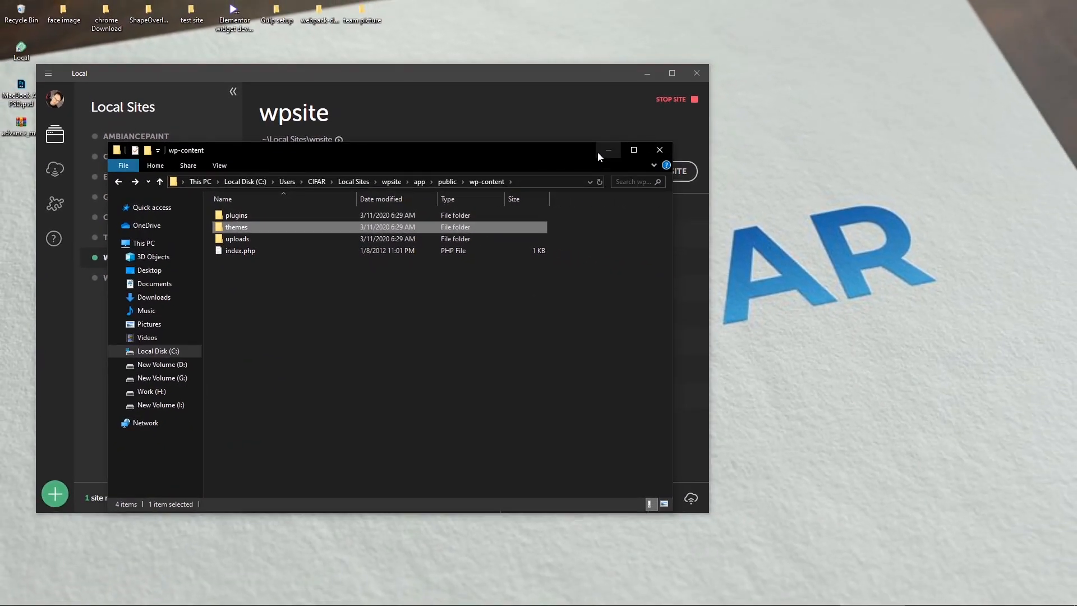
pyautogui.click(602, 150)
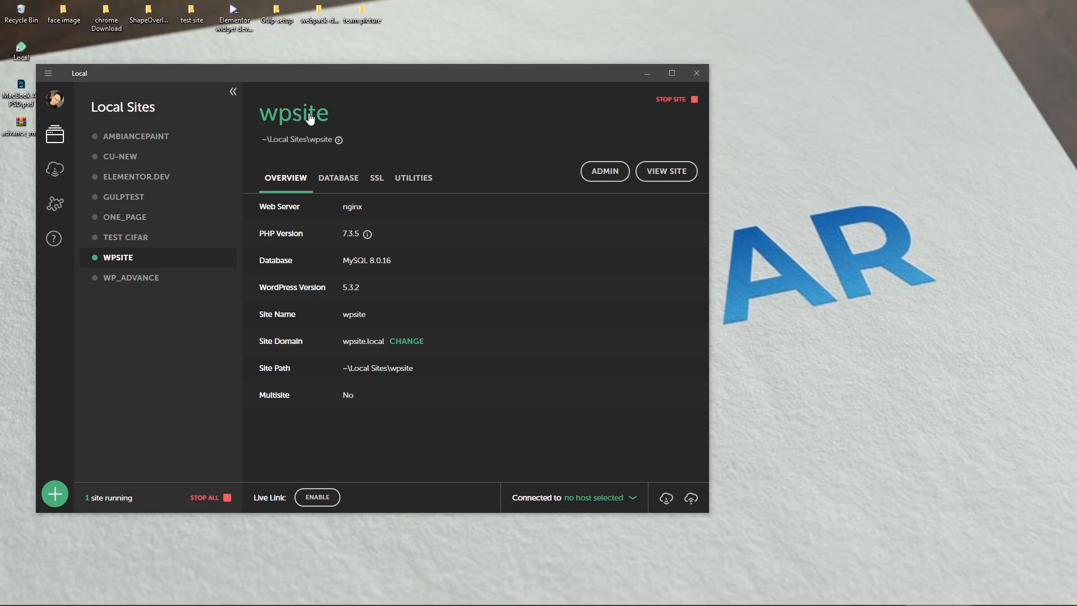
# Step: Show wpsite's database details (localhost, port 10005, database local) and launch Adminer
pyautogui.click(348, 187)
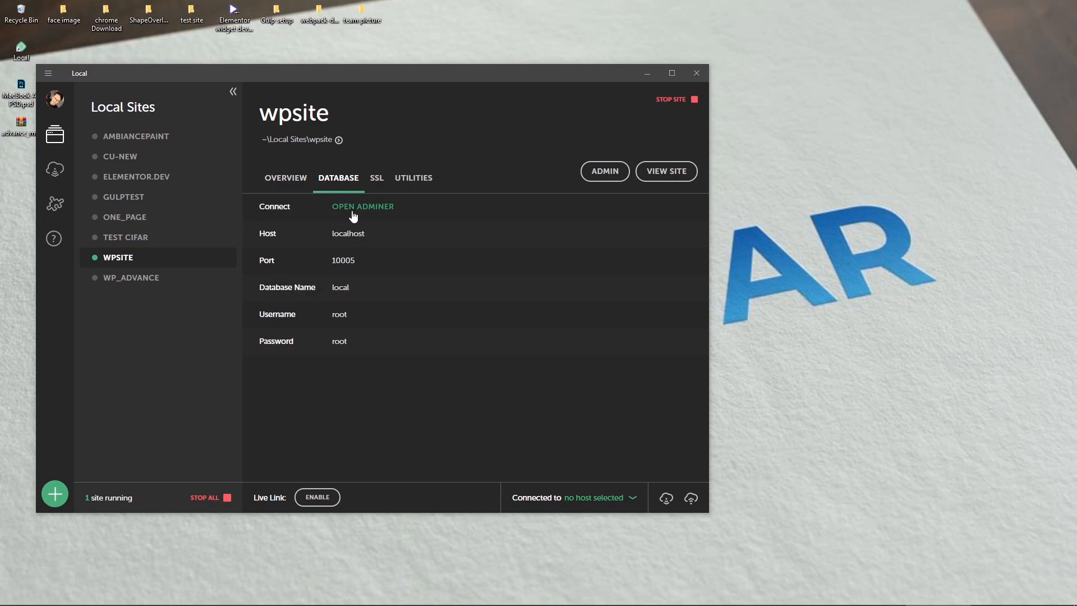
pyautogui.click(363, 209)
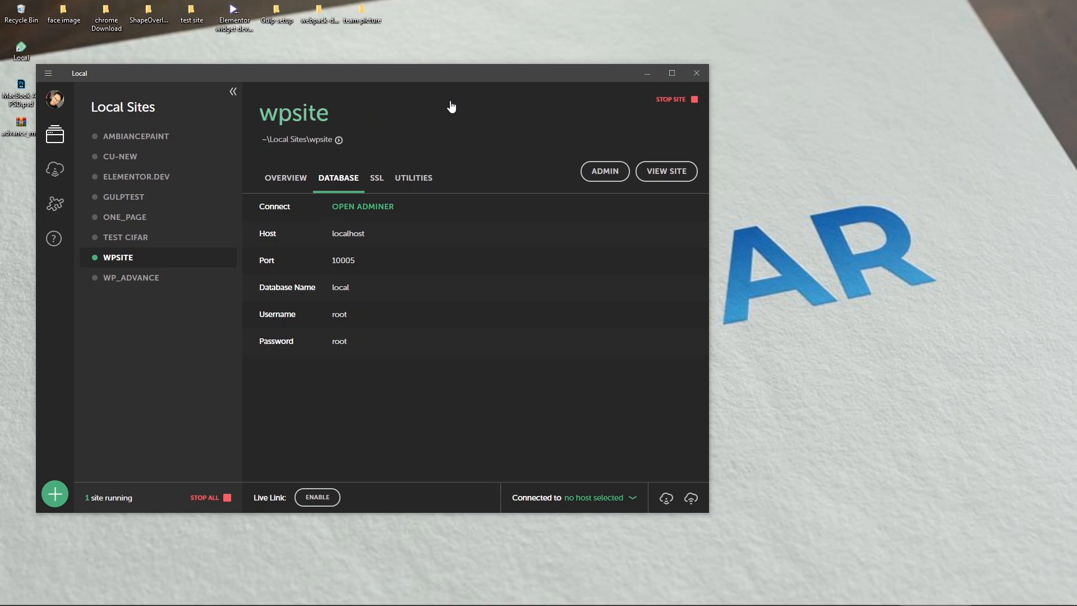
# Step: Open database local in Adminer, close the duplicate tab, and scroll through its 12 wp_ tables
pyautogui.click(373, 207)
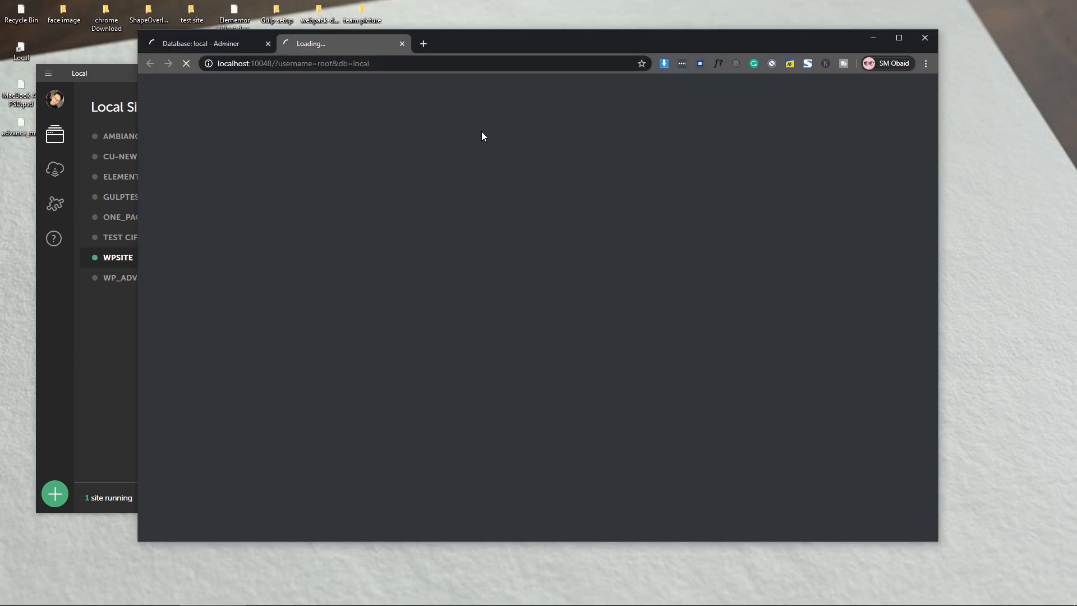
pyautogui.click(267, 43)
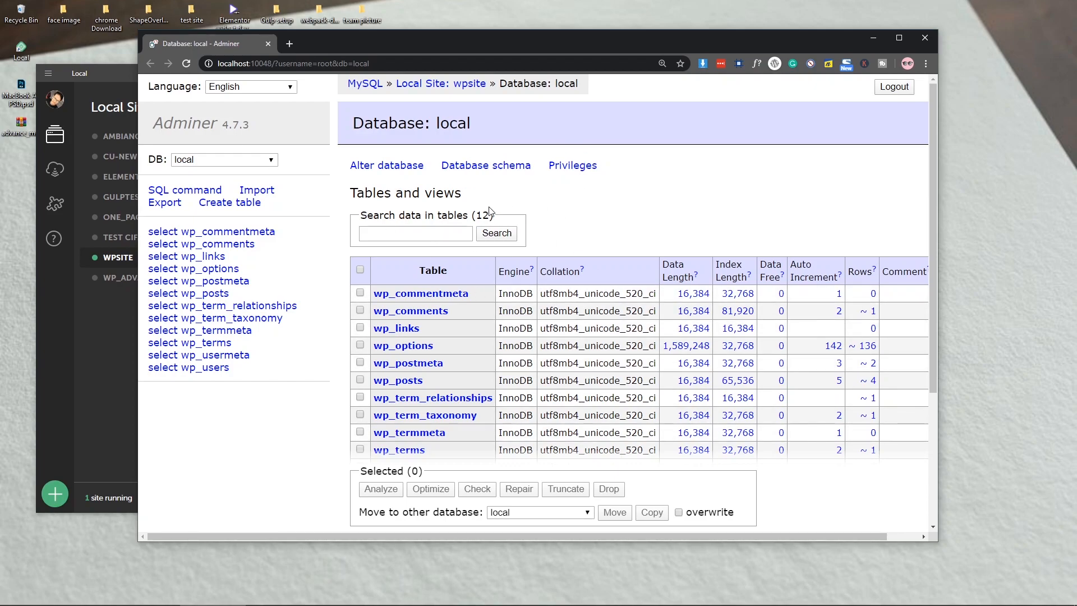
pyautogui.scroll(-2, 630, 219)
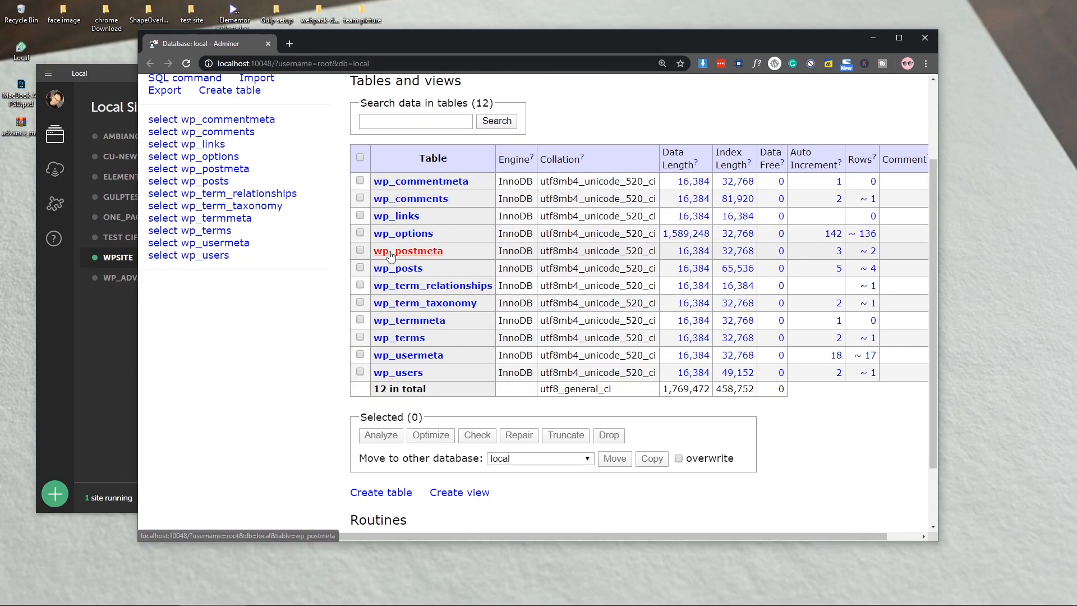
pyautogui.scroll(2, 252, 359)
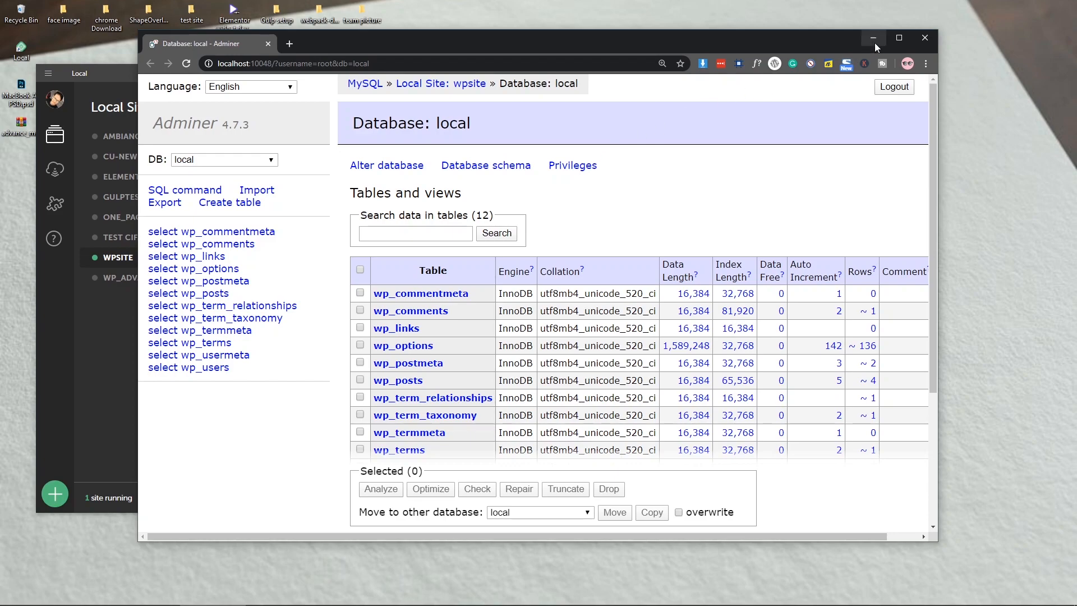
# Step: Close the Chrome Adminer window and refresh the desktop, returning to wpsite's Database details
pyautogui.click(930, 40)
pyautogui.rightClick(769, 231)
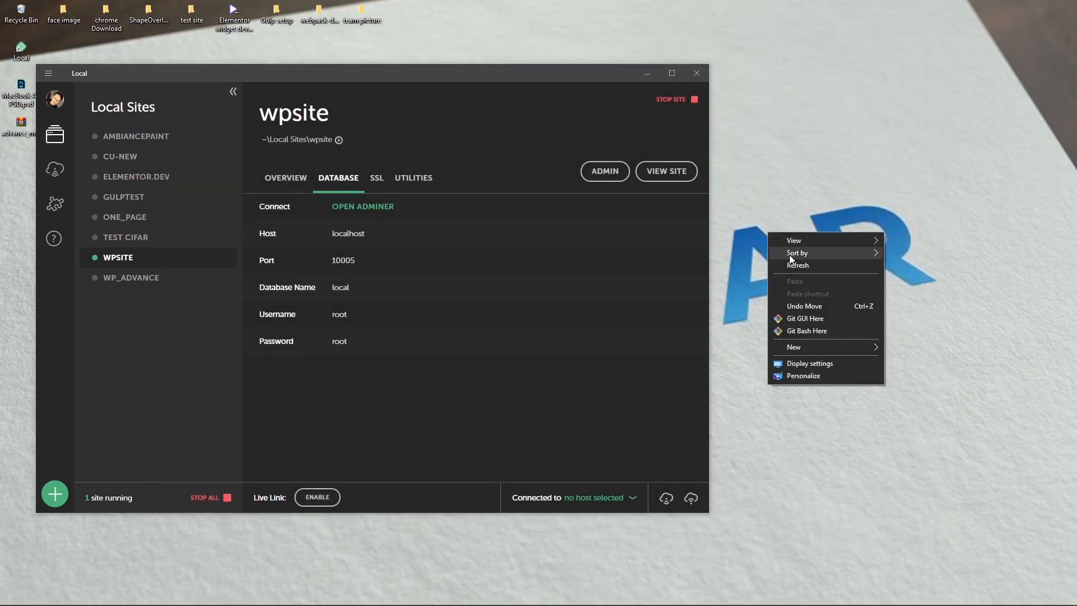
pyautogui.click(796, 263)
pyautogui.rightClick(773, 141)
pyautogui.click(798, 174)
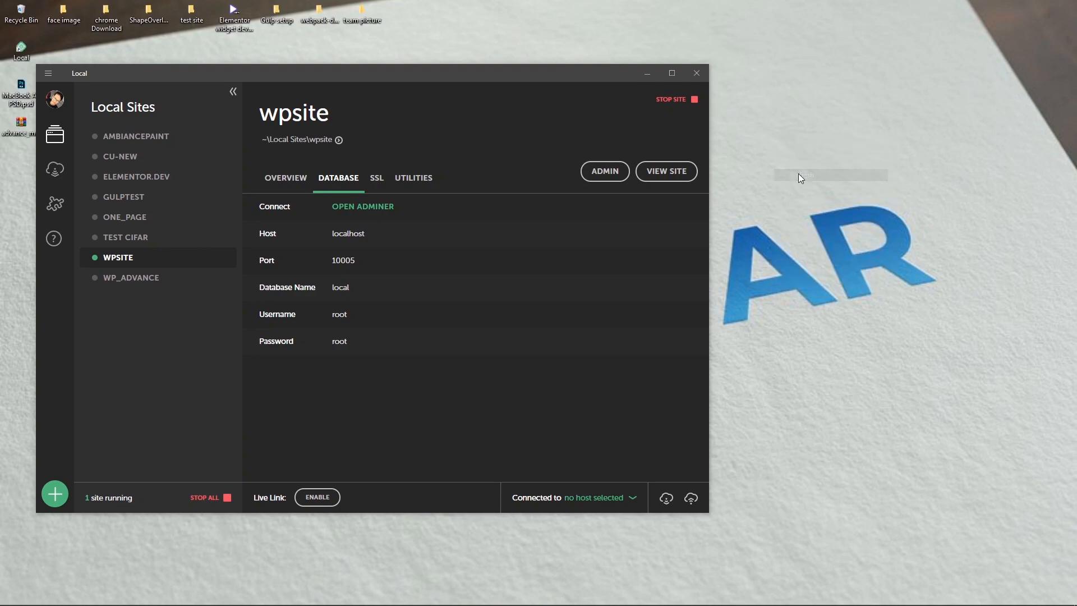